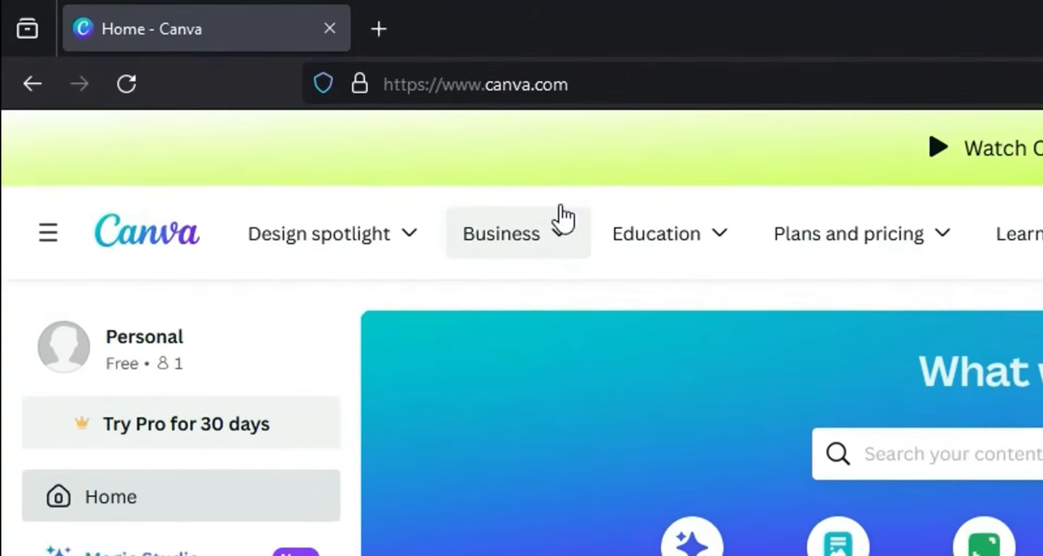
# - Start the 30-day free trial of Canva Pro and continue with the yearly plan
pyautogui.moveTo(560, 201)
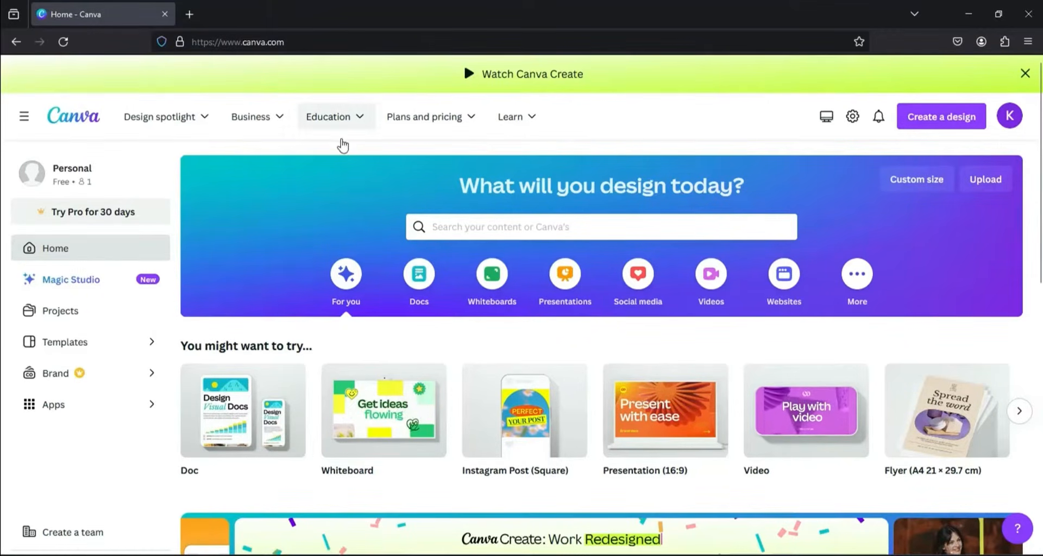
pyautogui.moveTo(278, 138)
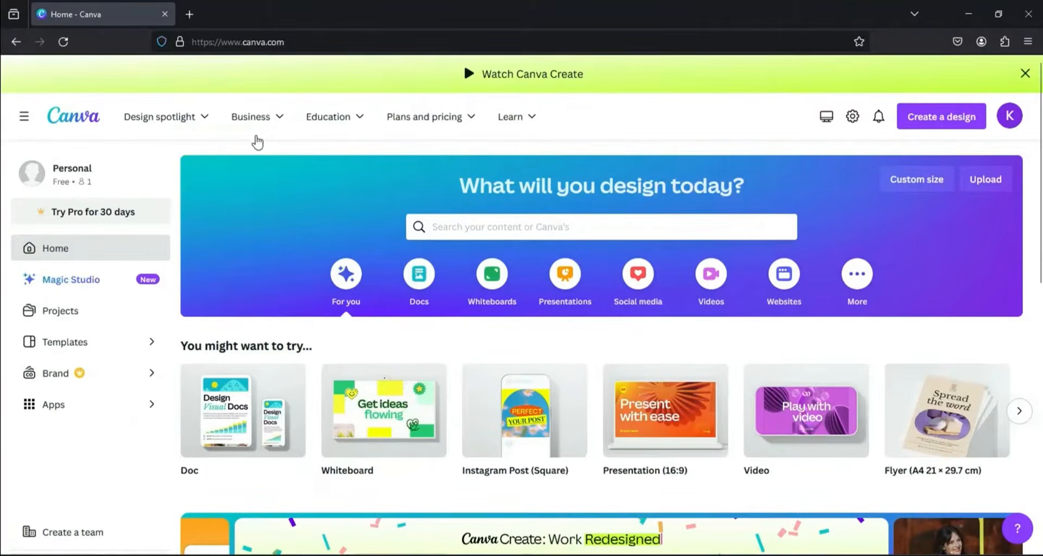
pyautogui.click(243, 136)
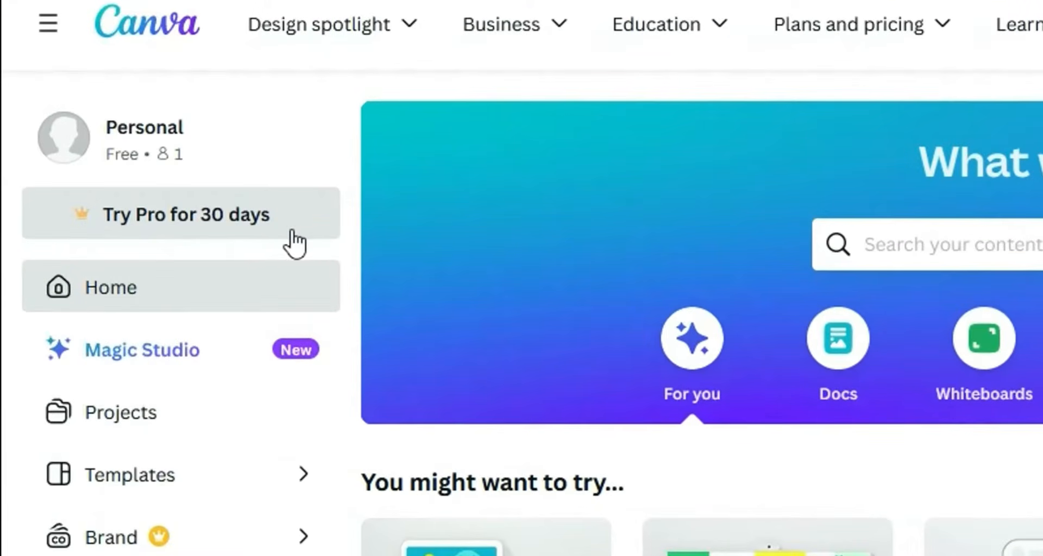
pyautogui.click(248, 216)
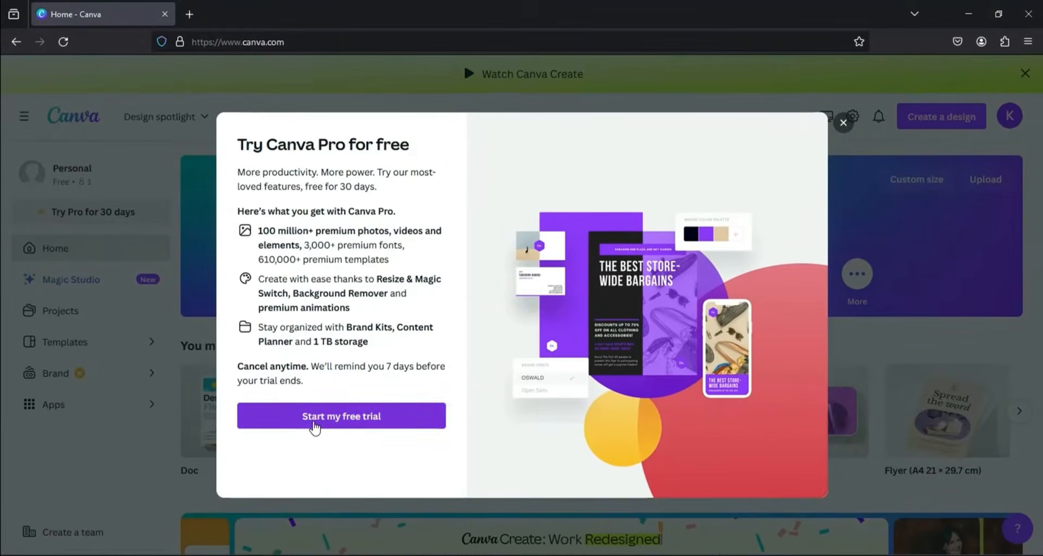
pyautogui.click(357, 422)
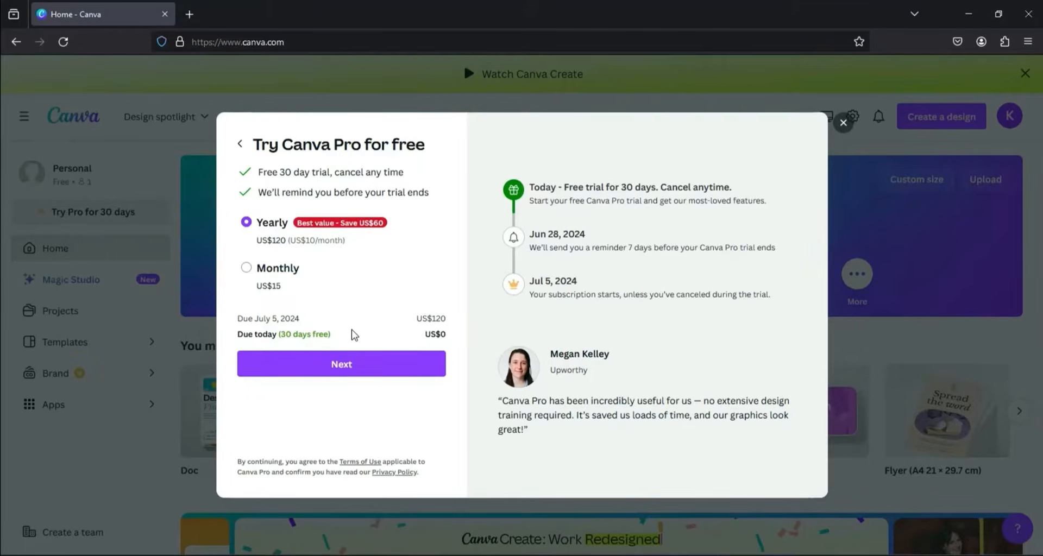
pyautogui.click(355, 370)
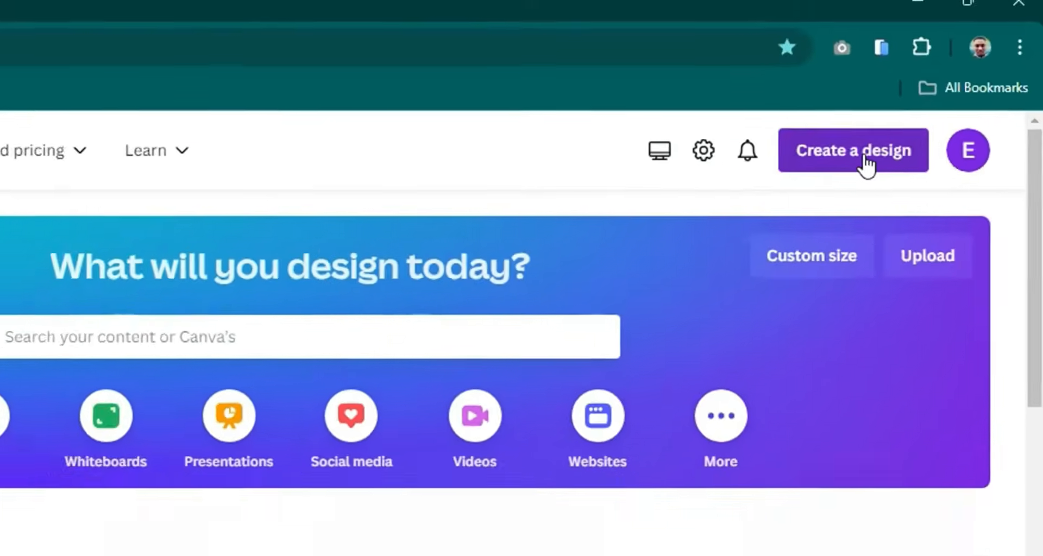
# - Create a new blank design from the Flyer (A4 21 × 29.7 cm) preset and select its page
pyautogui.click(823, 182)
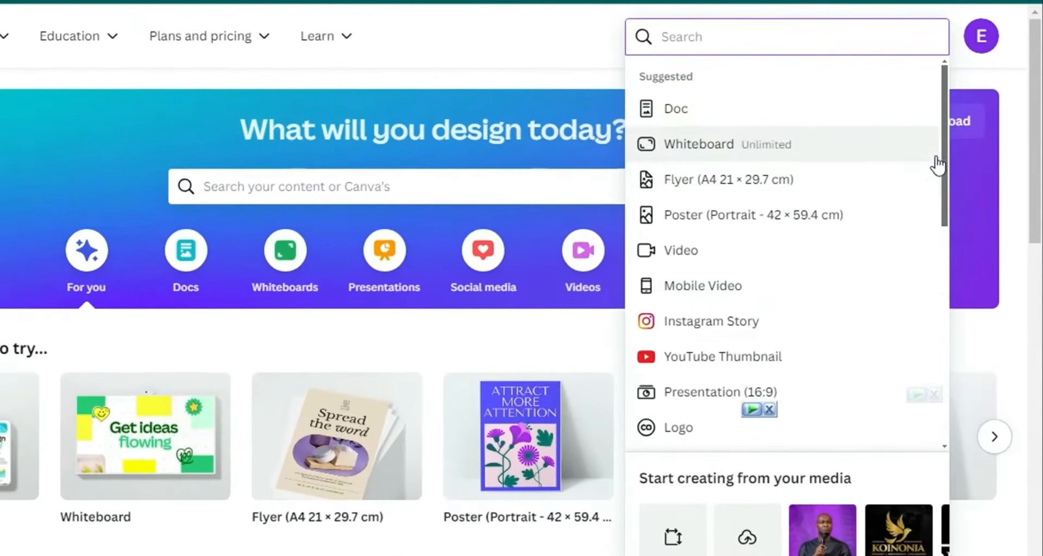
pyautogui.moveTo(946, 148); pyautogui.dragTo(946, 81)
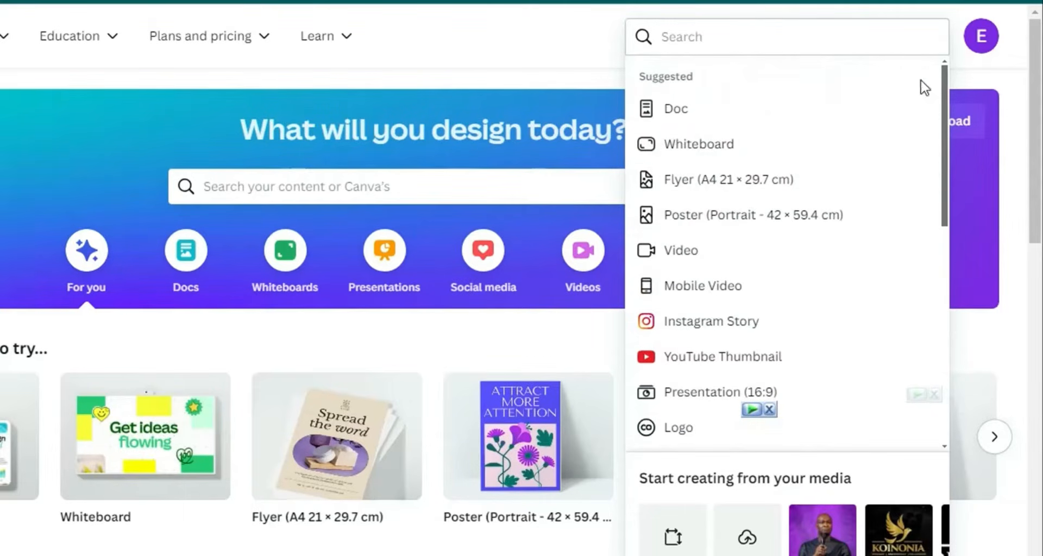
pyautogui.click(730, 183)
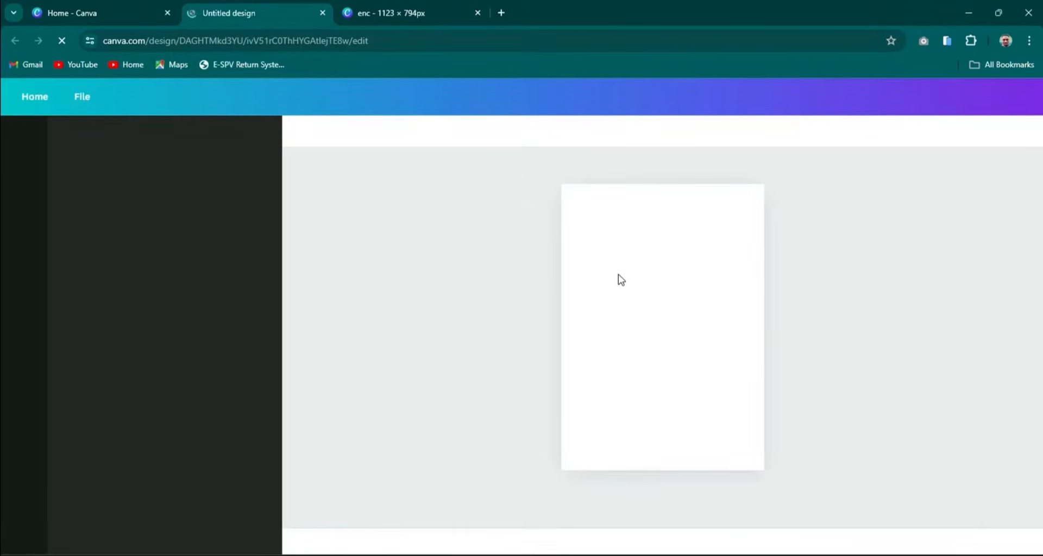
pyautogui.click(646, 277)
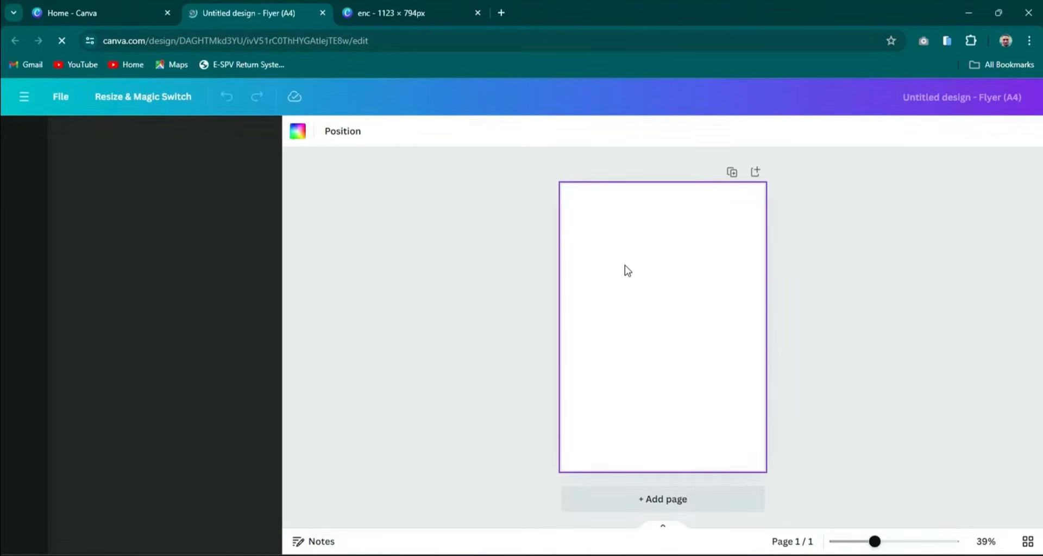
# - Look at the existing enc conference flyer with its side menu closed, and return to the untitled flyer design
pyautogui.click(388, 12)
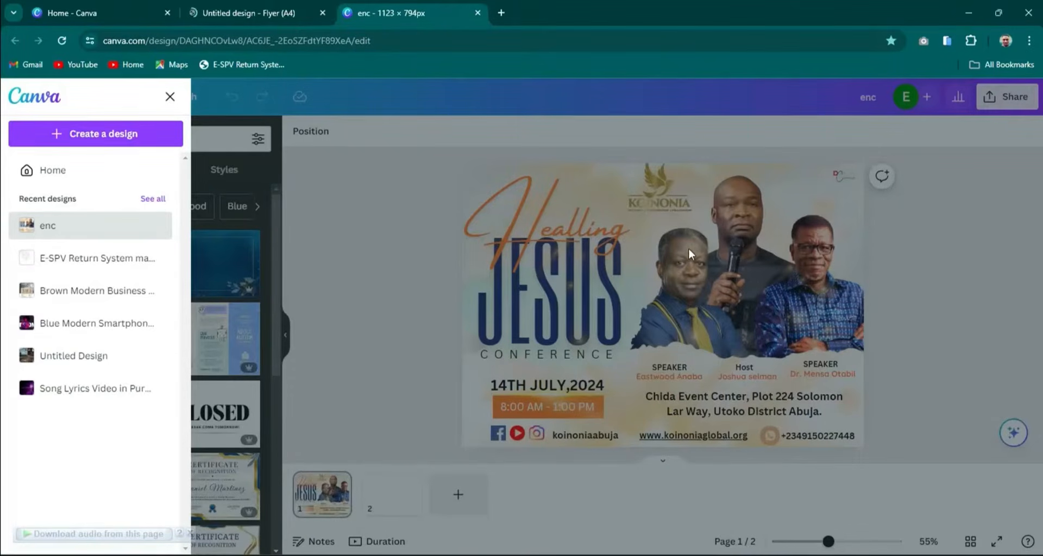
pyautogui.click(180, 98)
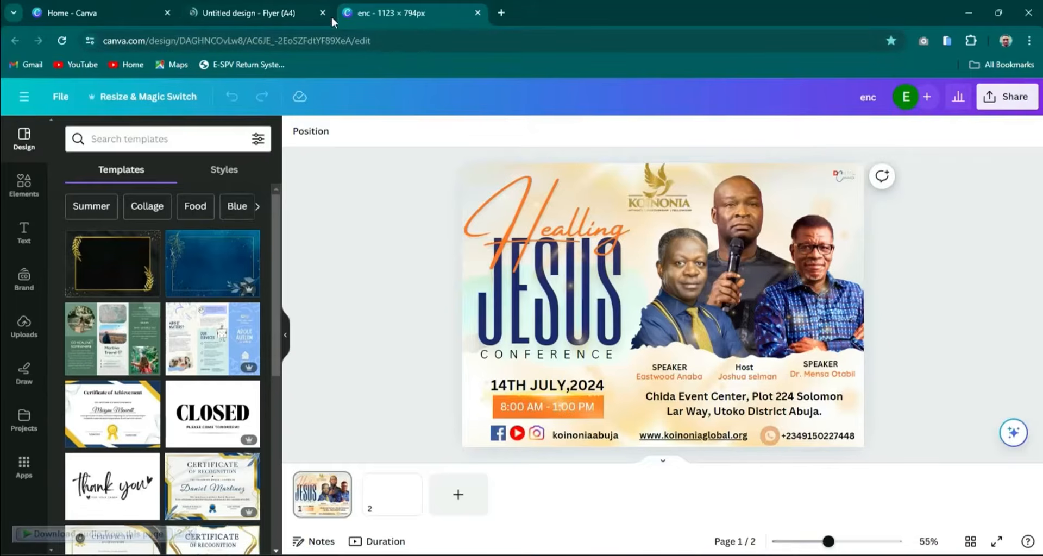
pyautogui.click(260, 12)
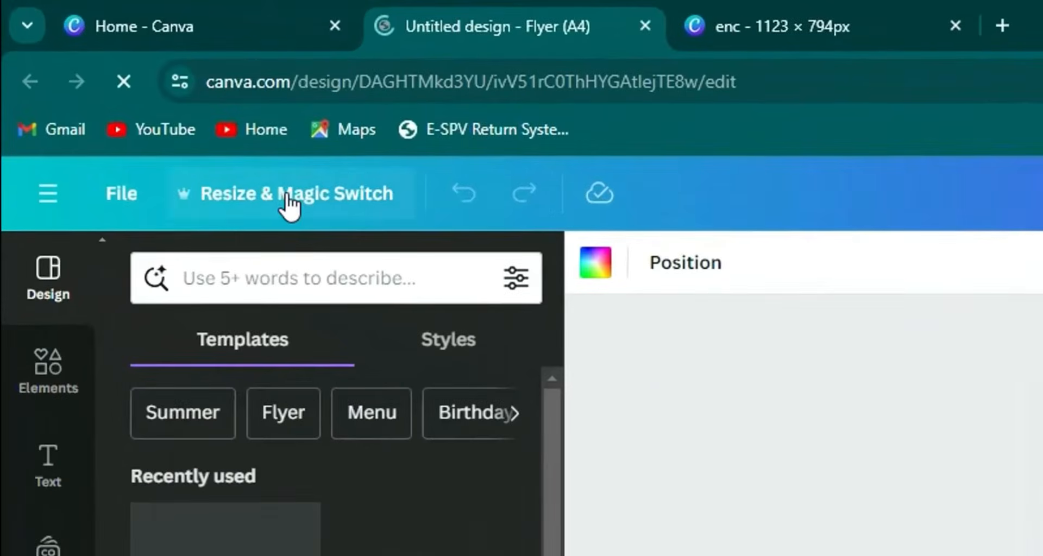
# - Open the custom size options for resizing the untitled flyer and set the units to px
pyautogui.click(320, 206)
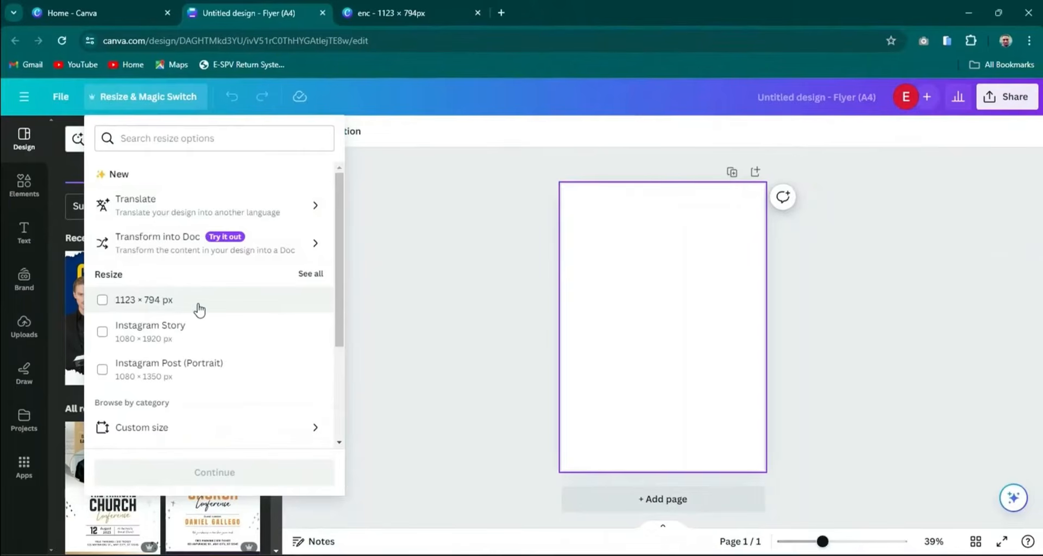
pyautogui.scroll(-3, 343, 328)
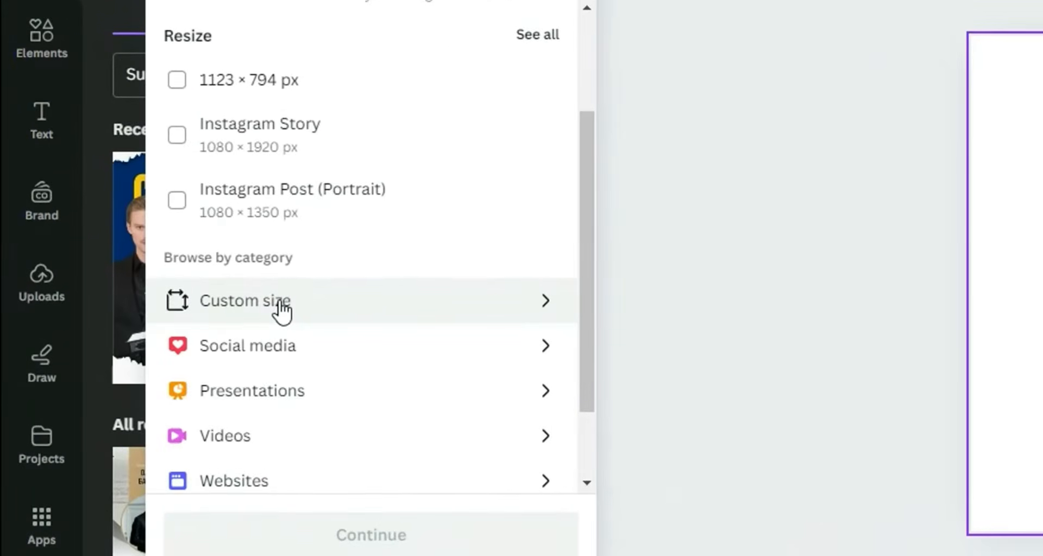
pyautogui.click(161, 336)
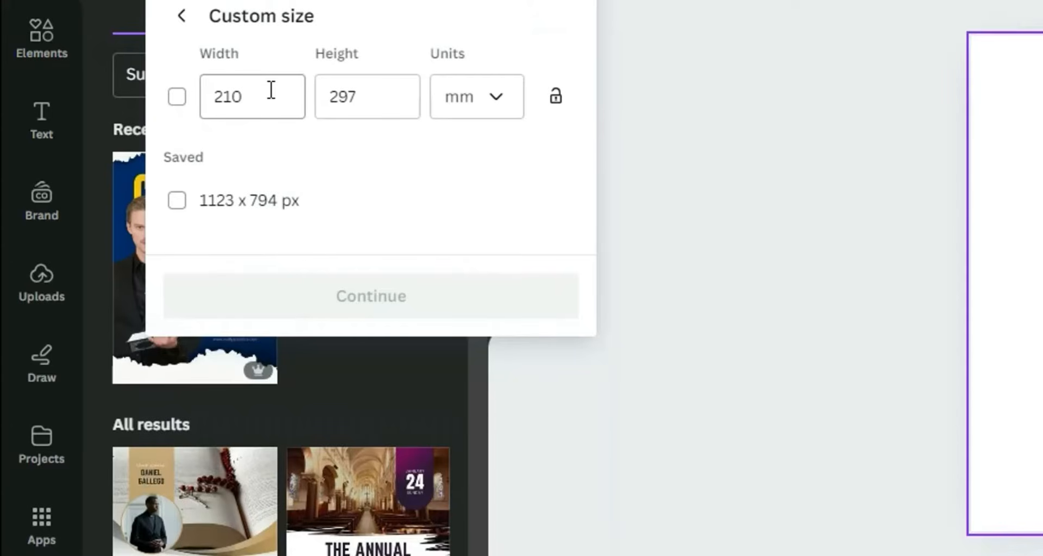
pyautogui.click(499, 108)
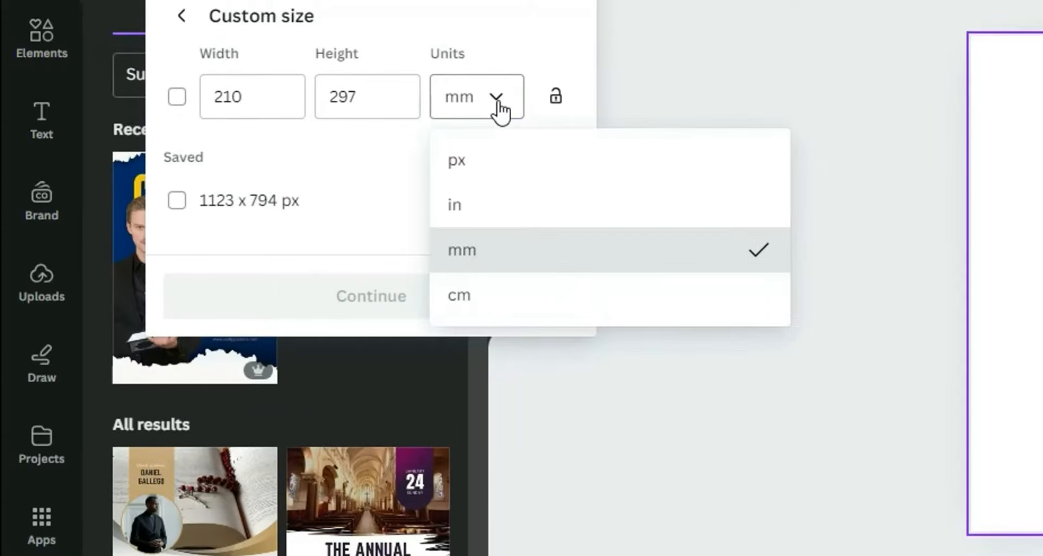
pyautogui.click(480, 163)
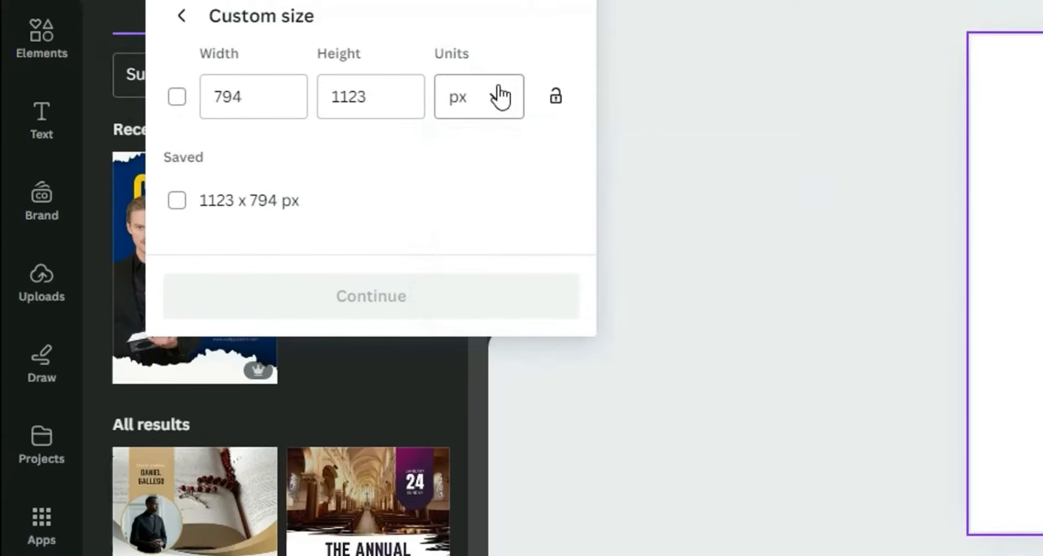
# - Set the custom size to 1123 px wide by 794 px high and resize this design without making a copy
pyautogui.click(257, 96)
pyautogui.moveTo(257, 95); pyautogui.dragTo(200, 103)
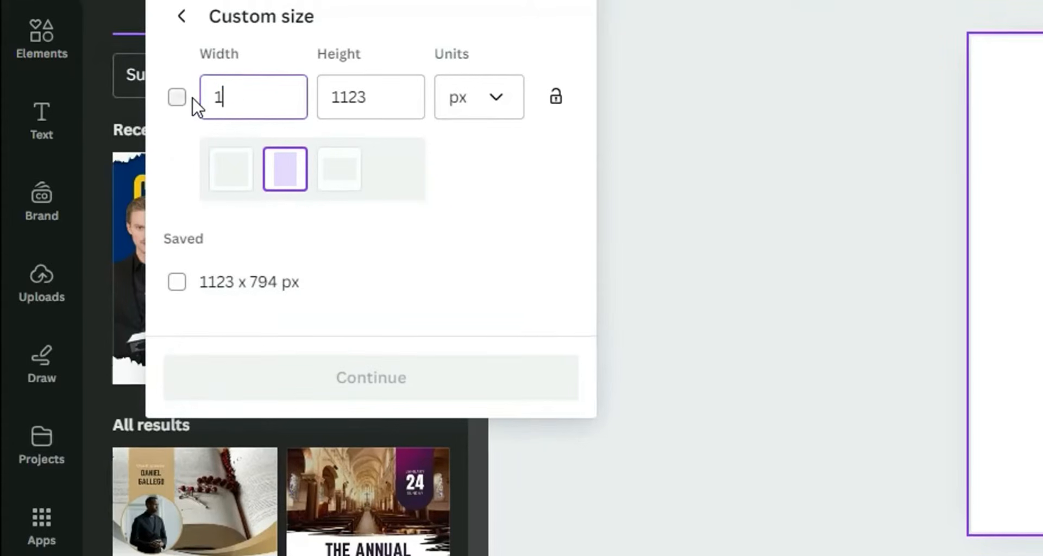
pyautogui.write('11')
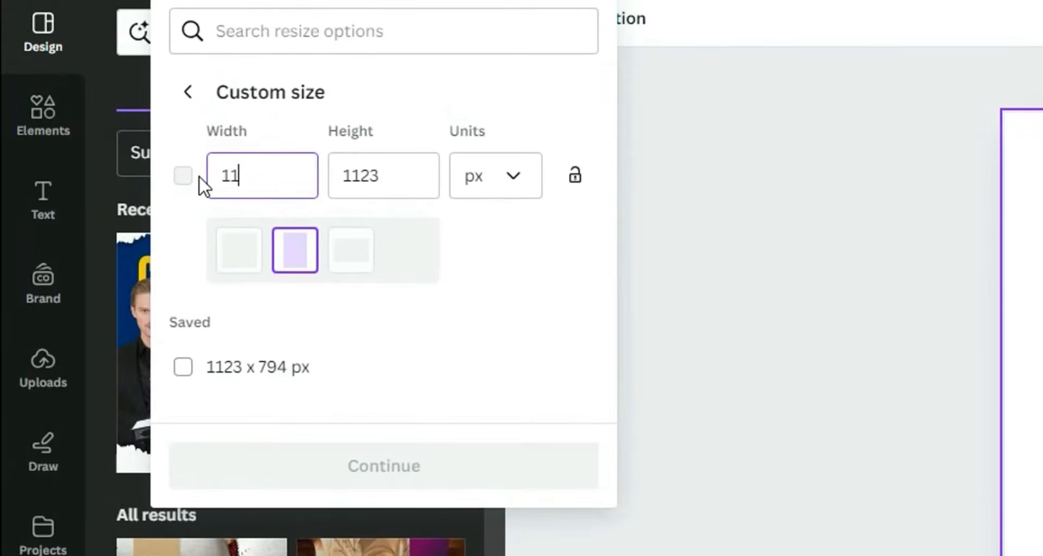
pyautogui.write('23')
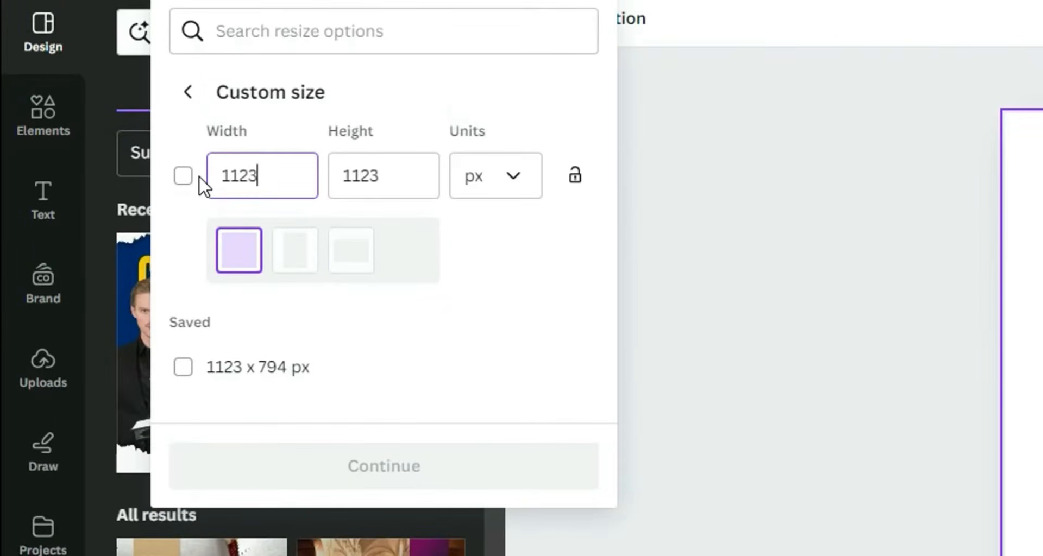
pyautogui.click(396, 174)
pyautogui.moveTo(396, 175); pyautogui.dragTo(331, 190)
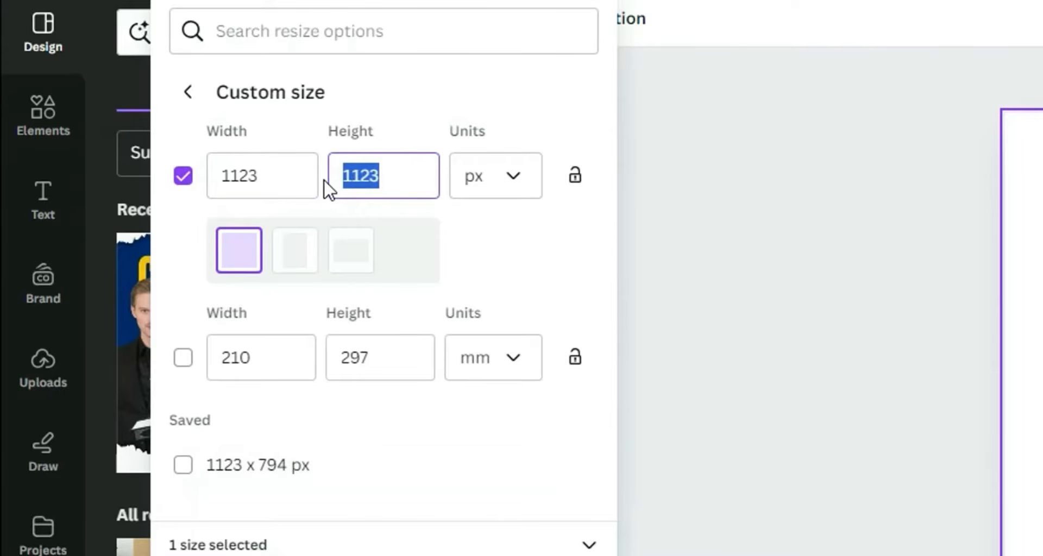
pyautogui.write('7')
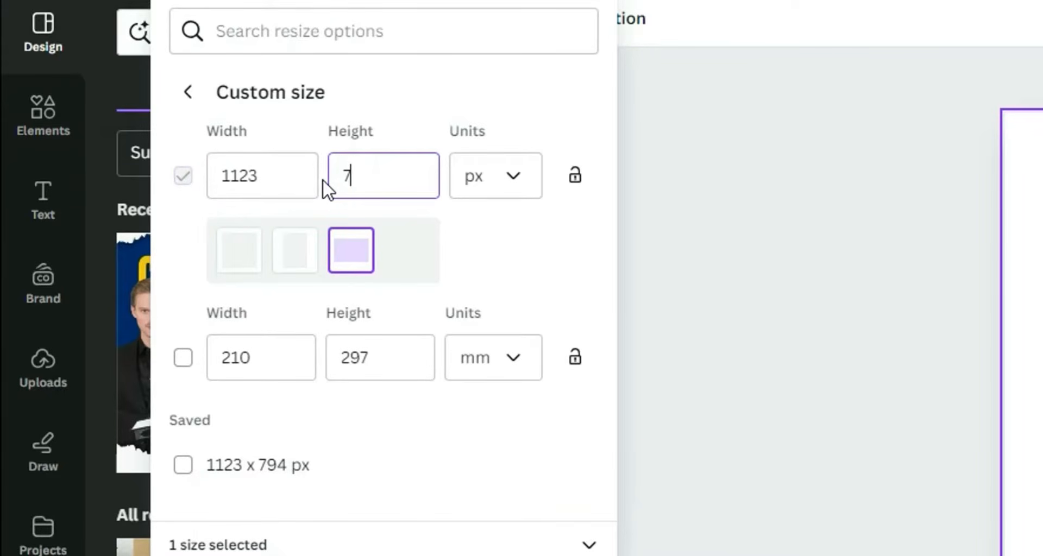
pyautogui.write('94')
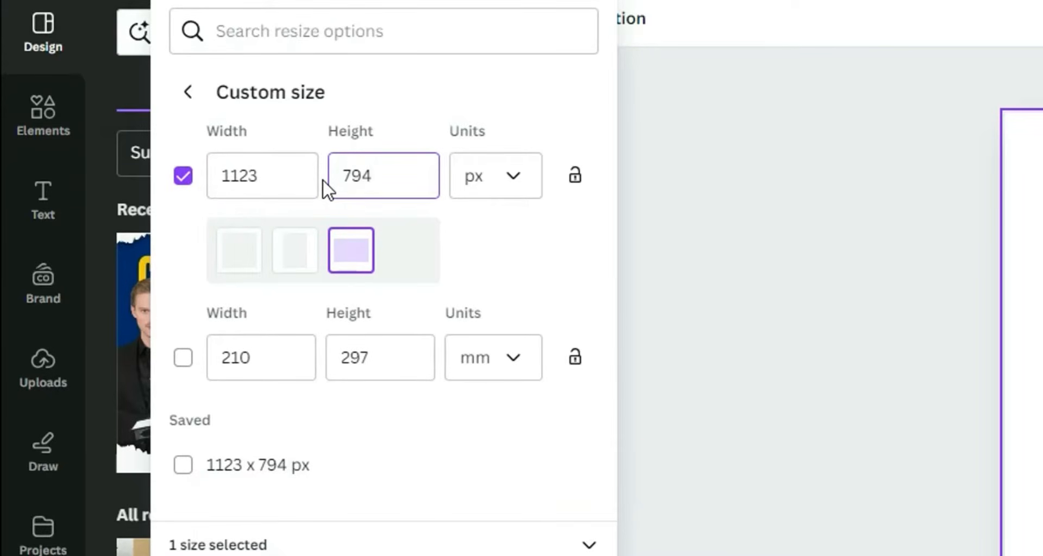
pyautogui.click(268, 458)
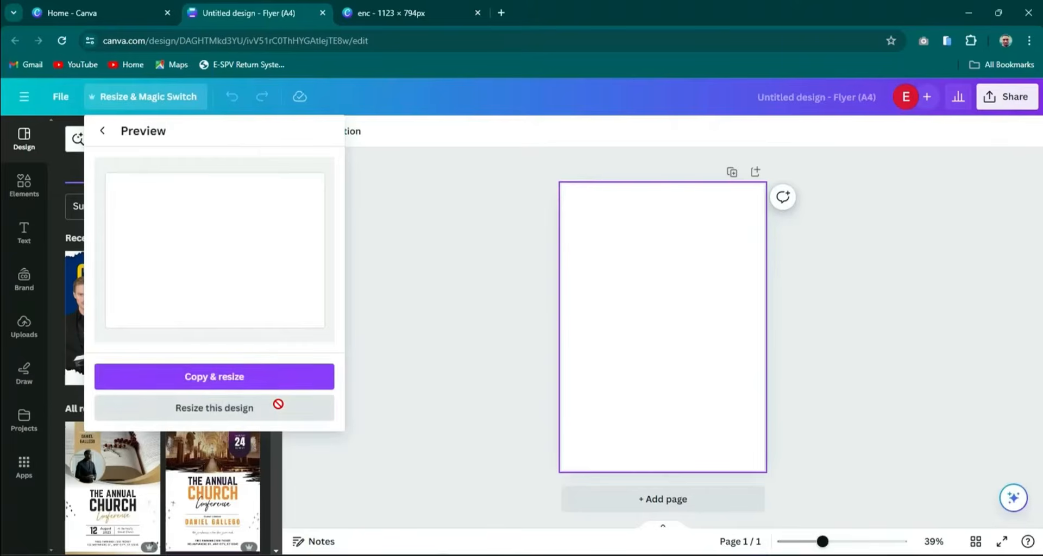
pyautogui.click(222, 416)
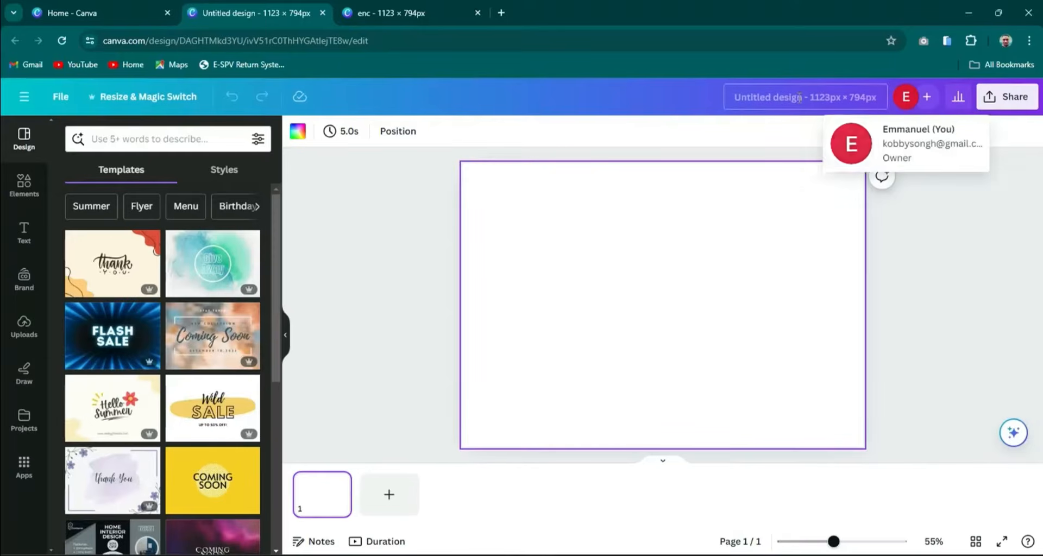
# - Rename the untitled design as "flyer"
pyautogui.click(817, 100)
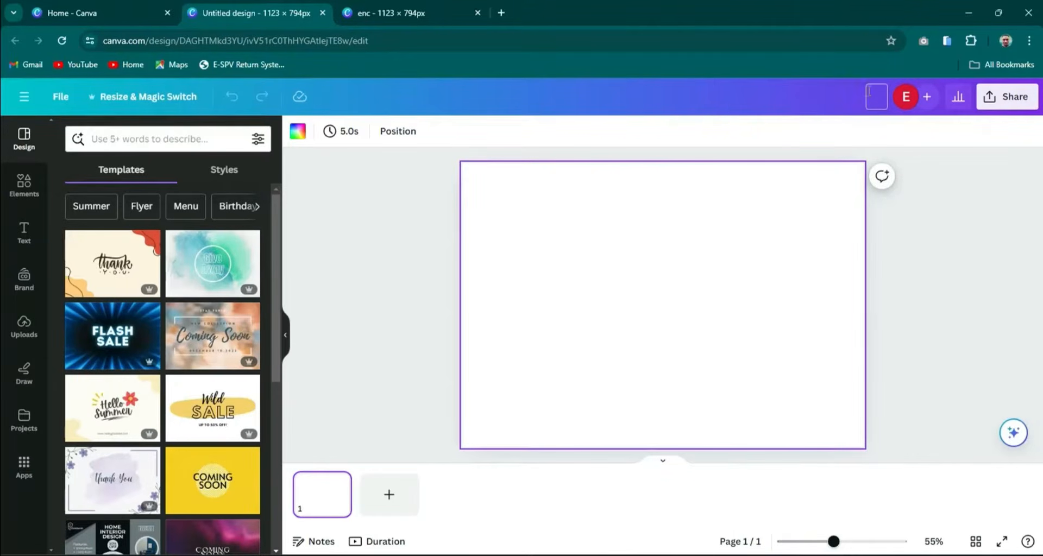
pyautogui.write('flyer')
pyautogui.click(959, 213)
pyautogui.click(730, 243)
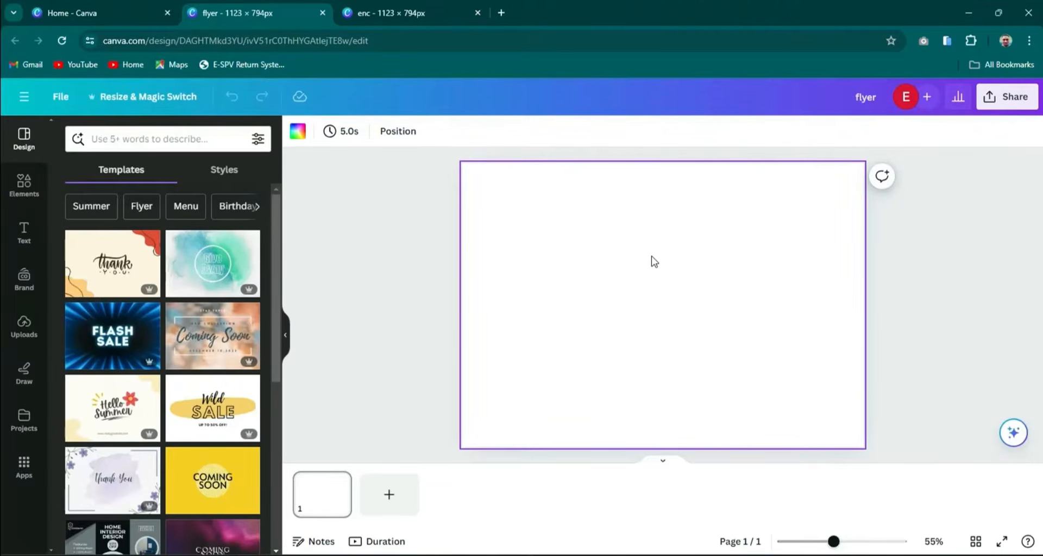
# - Switch to the enc design and open its blank second page
pyautogui.click(391, 18)
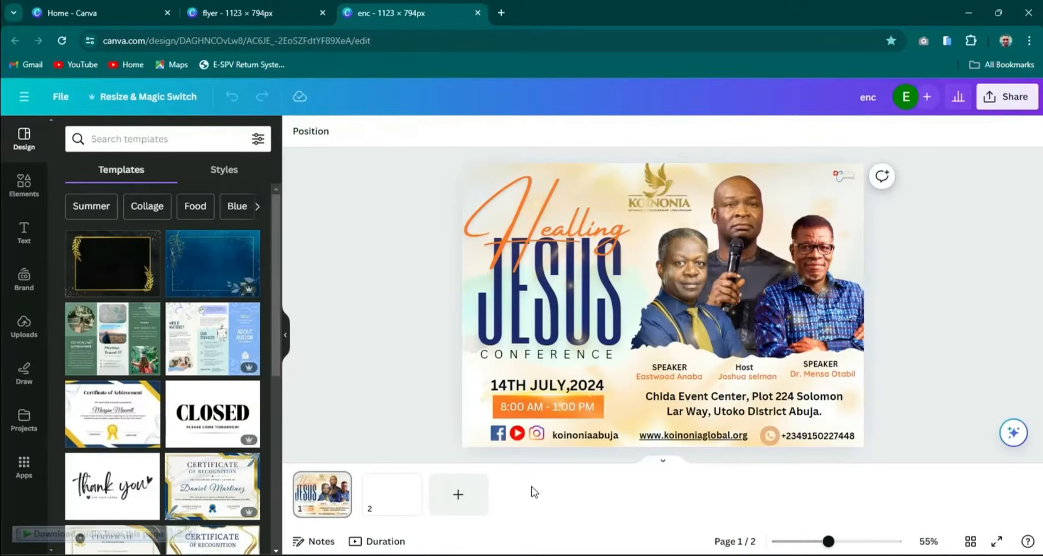
pyautogui.click(383, 493)
pyautogui.click(564, 326)
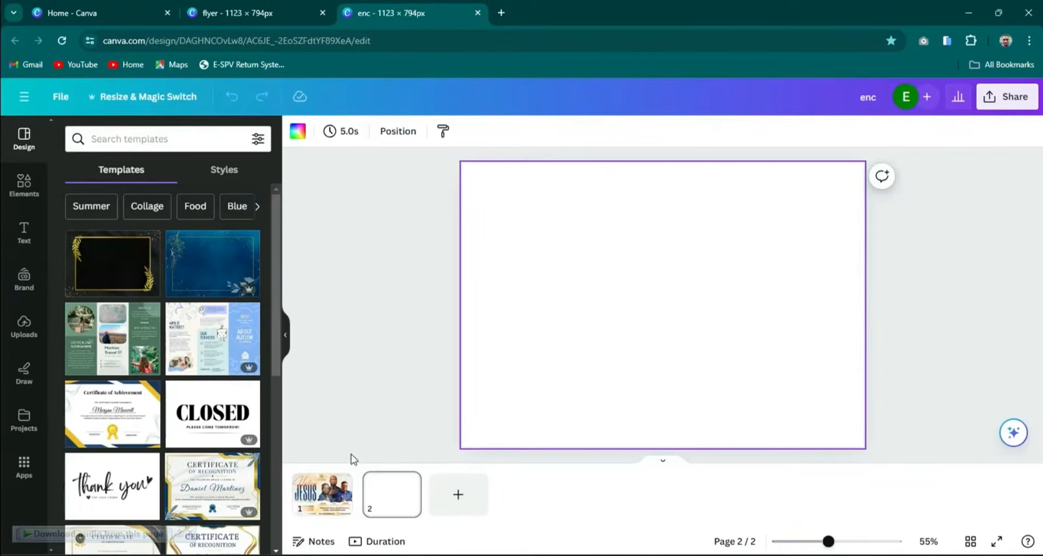
# - Compare the finished conference flyer on page 1 with the blank page 2, ending on page 2
pyautogui.click(323, 492)
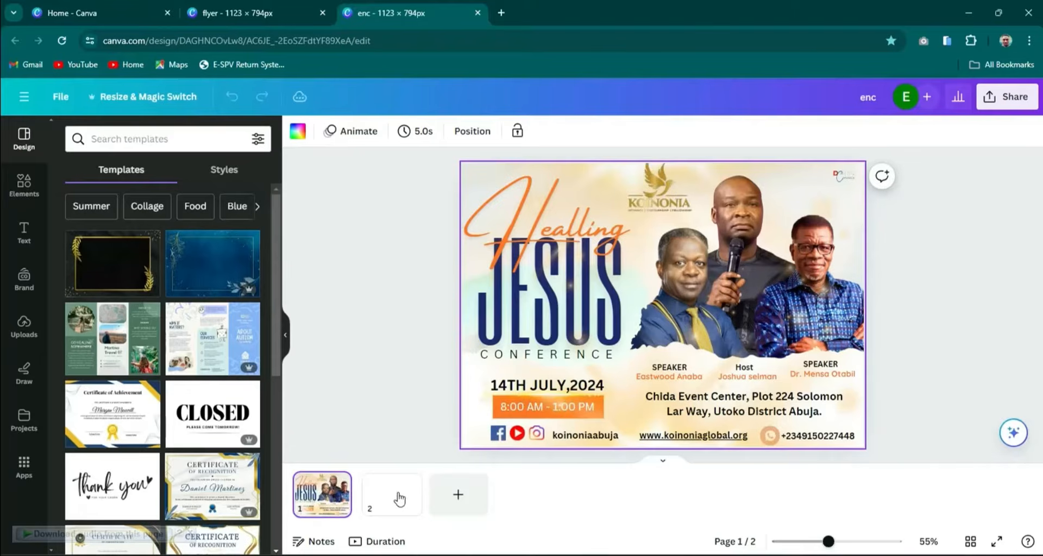
pyautogui.click(387, 509)
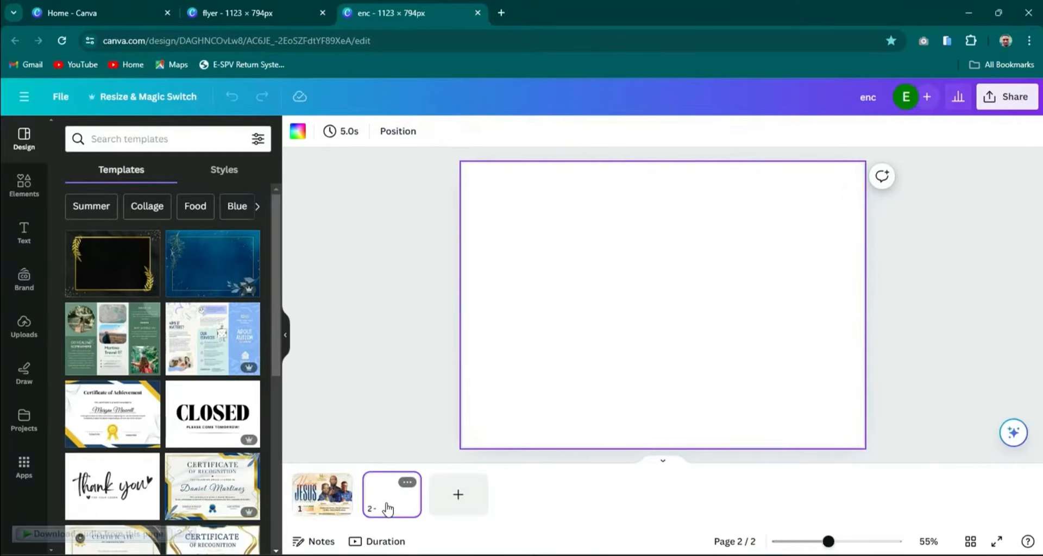
pyautogui.click(668, 302)
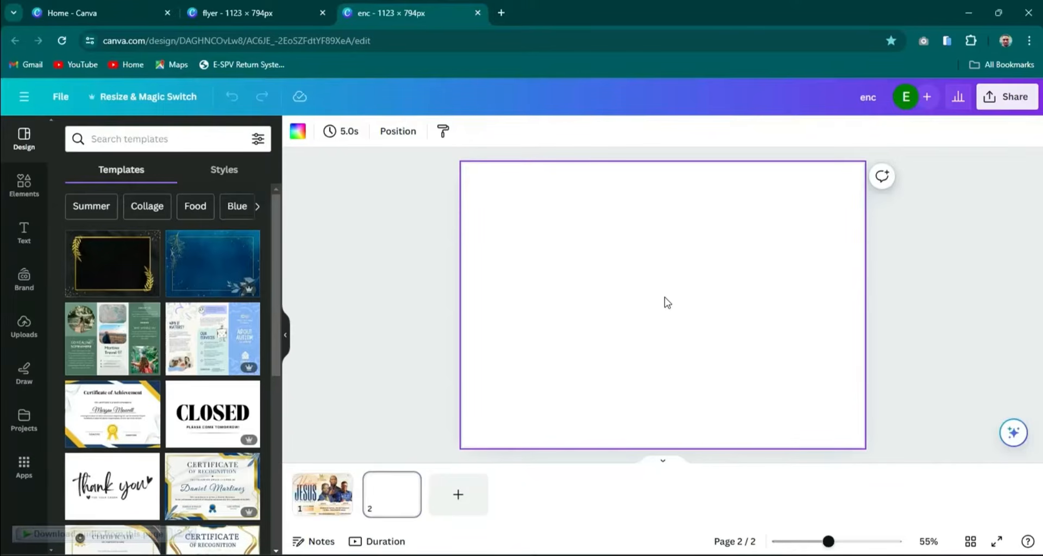
pyautogui.click(319, 503)
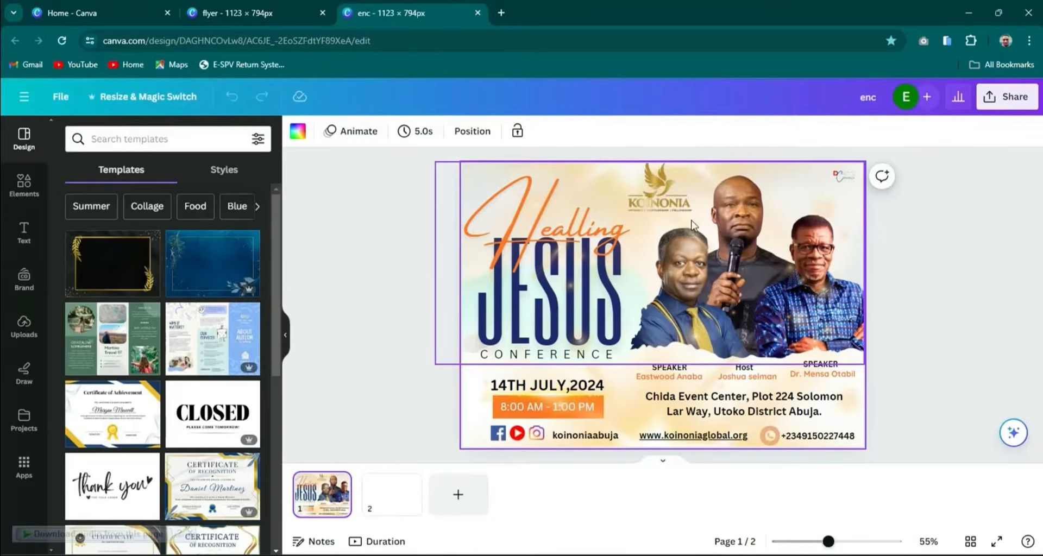
pyautogui.click(373, 504)
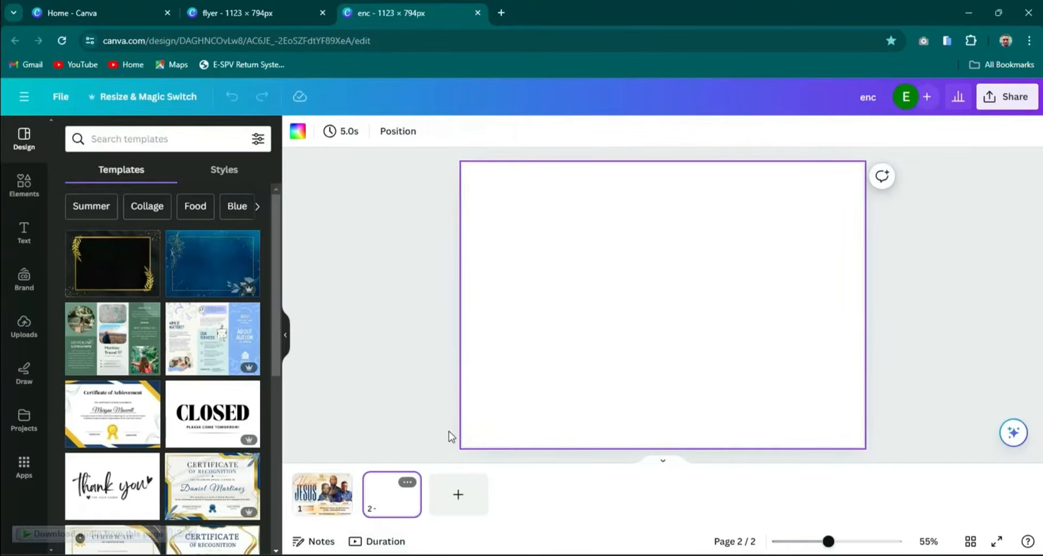
# - Search the elements library for "sky background"
pyautogui.click(627, 328)
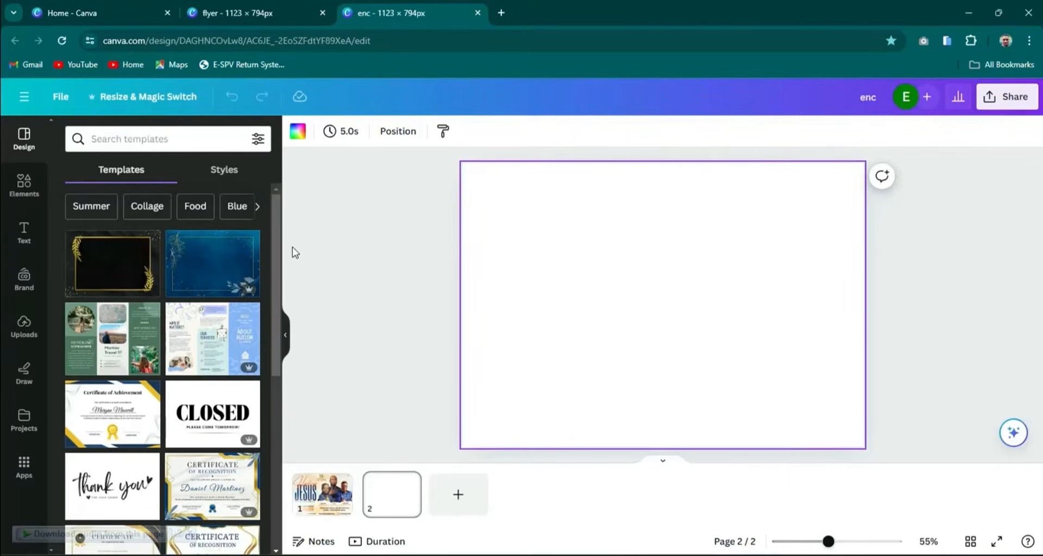
pyautogui.click(25, 190)
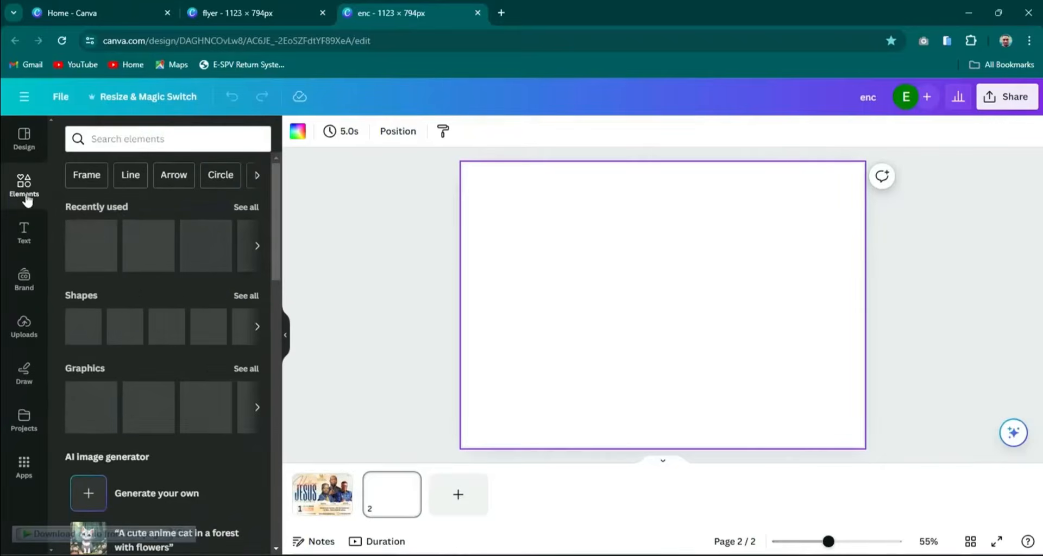
pyautogui.click(105, 142)
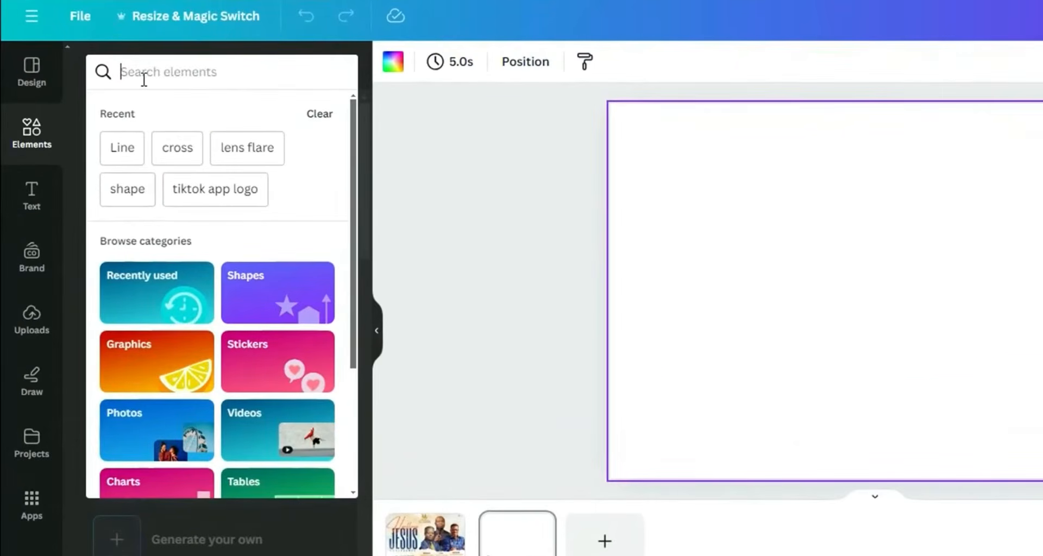
pyautogui.write('s')
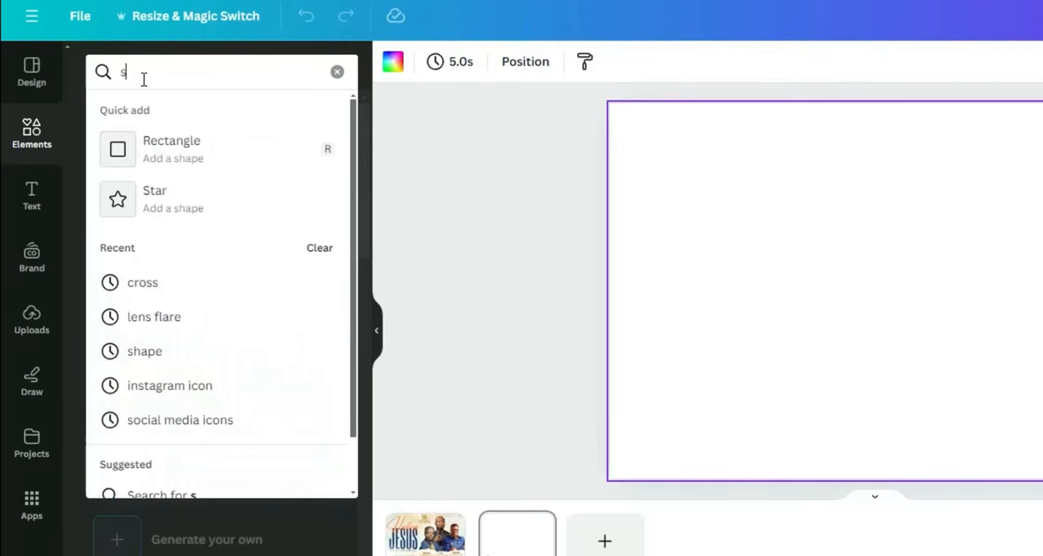
pyautogui.write('ky')
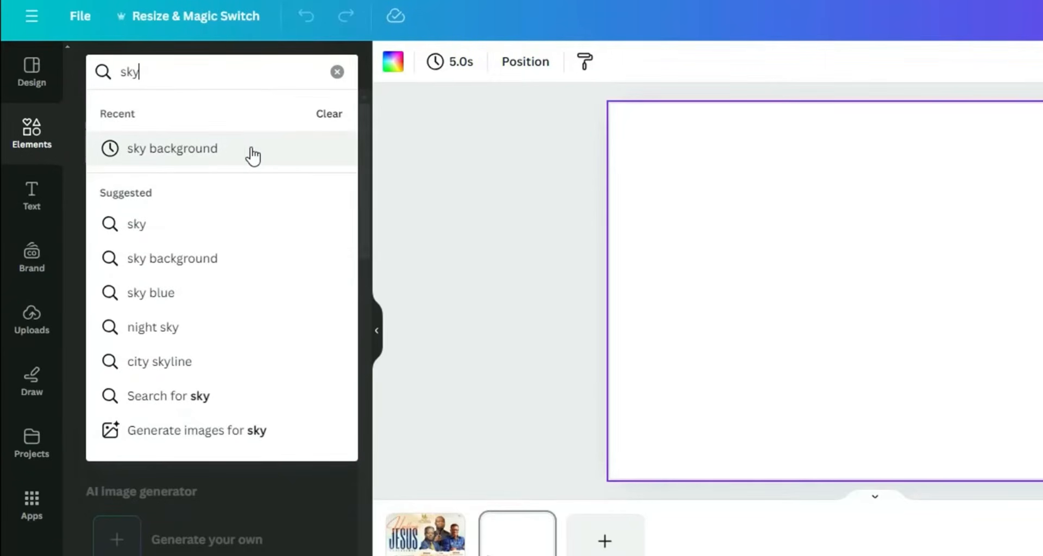
pyautogui.click(212, 153)
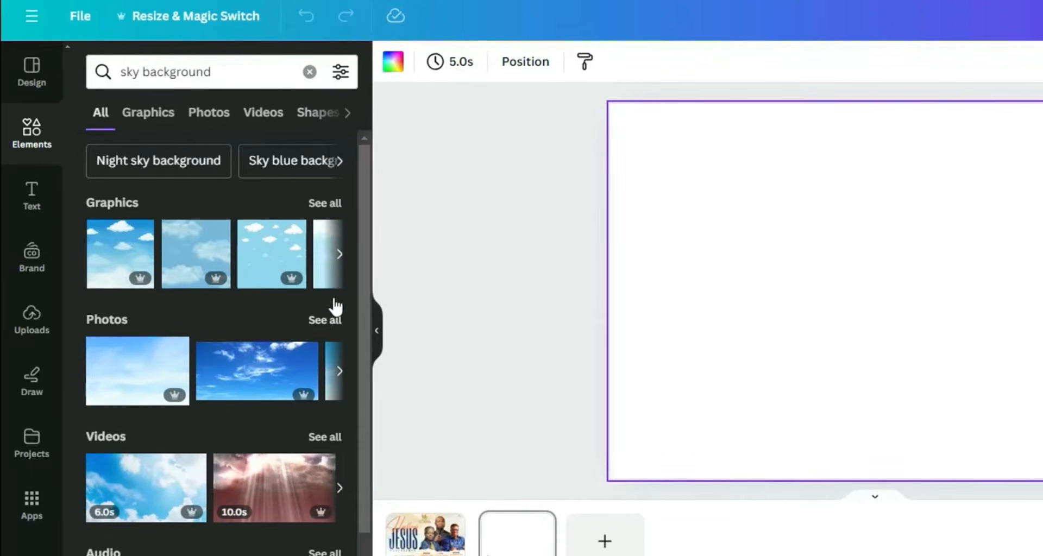
# - Browse all sky background graphics and add the square pale blue sky with faint clouds to page 2
pyautogui.moveTo(365, 226); pyautogui.dragTo(359, 269)
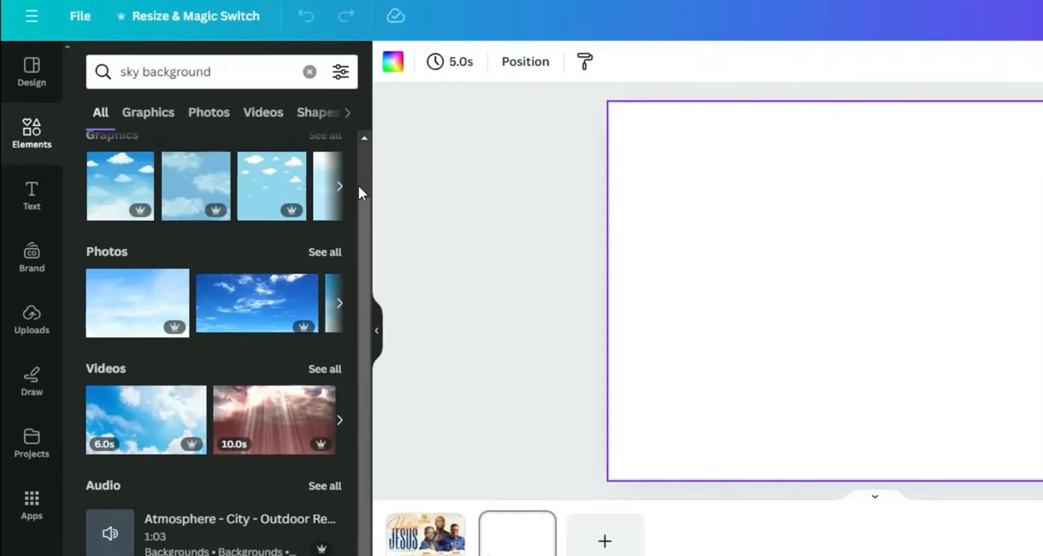
pyautogui.scroll(3, 361, 276)
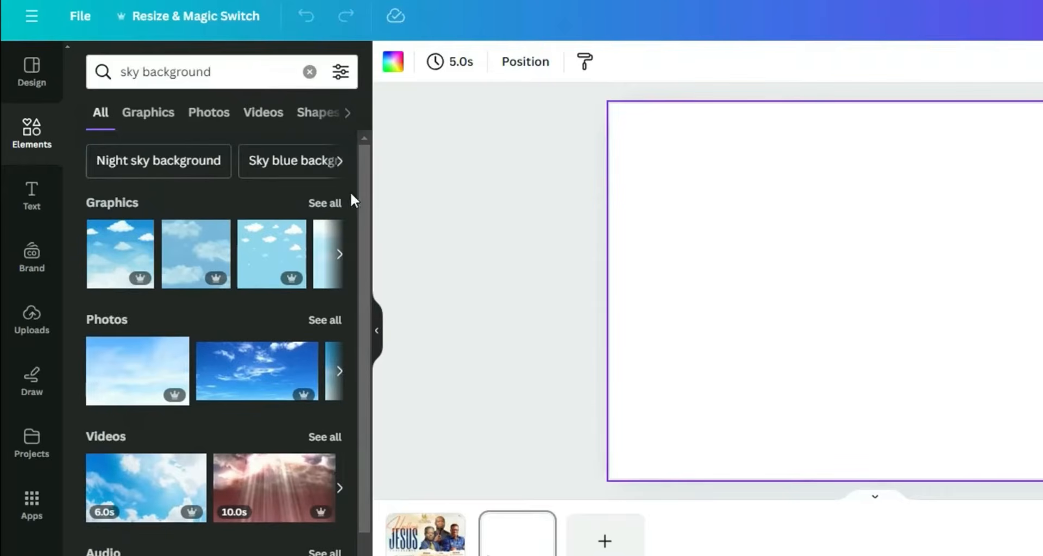
pyautogui.click(326, 204)
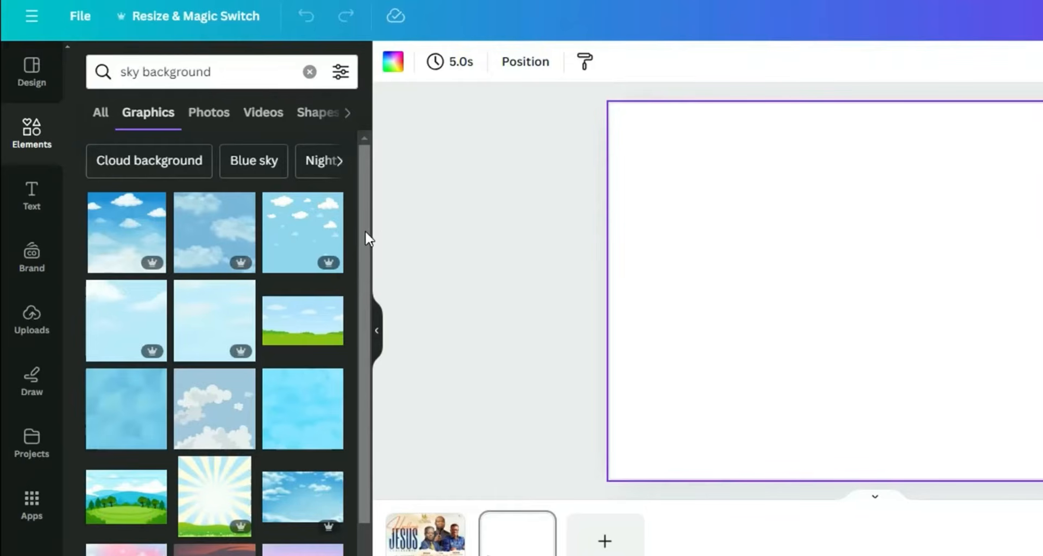
pyautogui.scroll(-4, 364, 224)
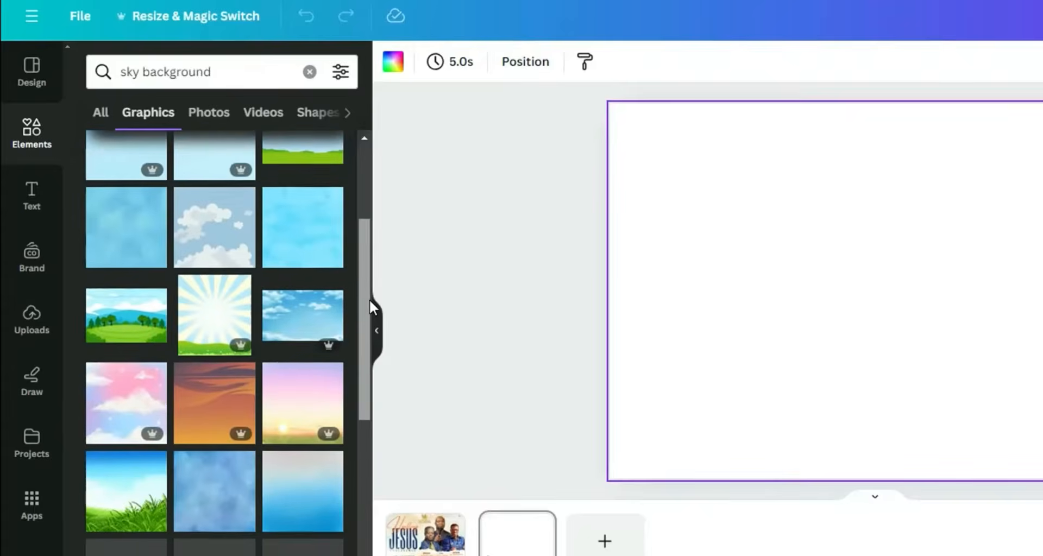
pyautogui.scroll(-4, 370, 304)
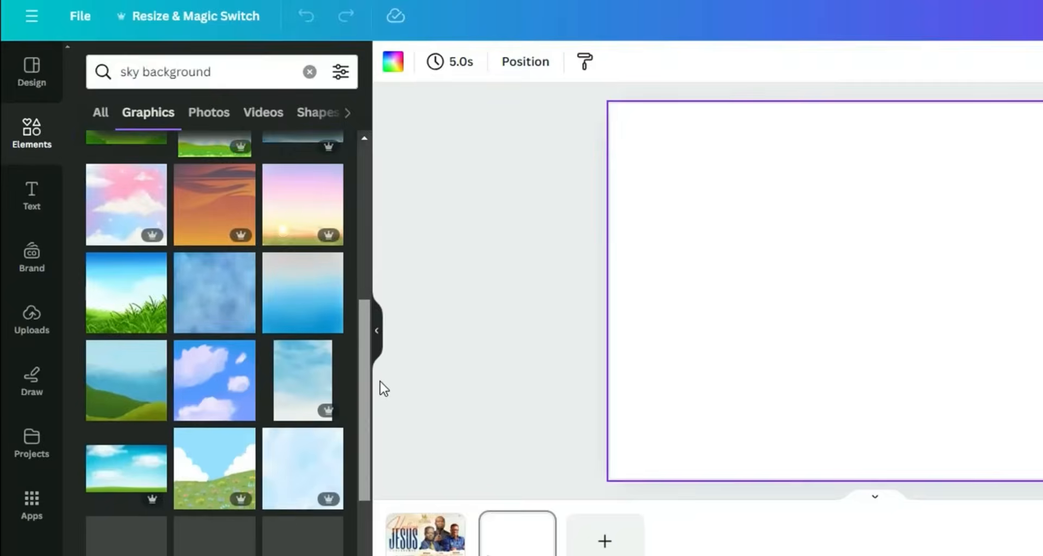
pyautogui.scroll(-4, 381, 402)
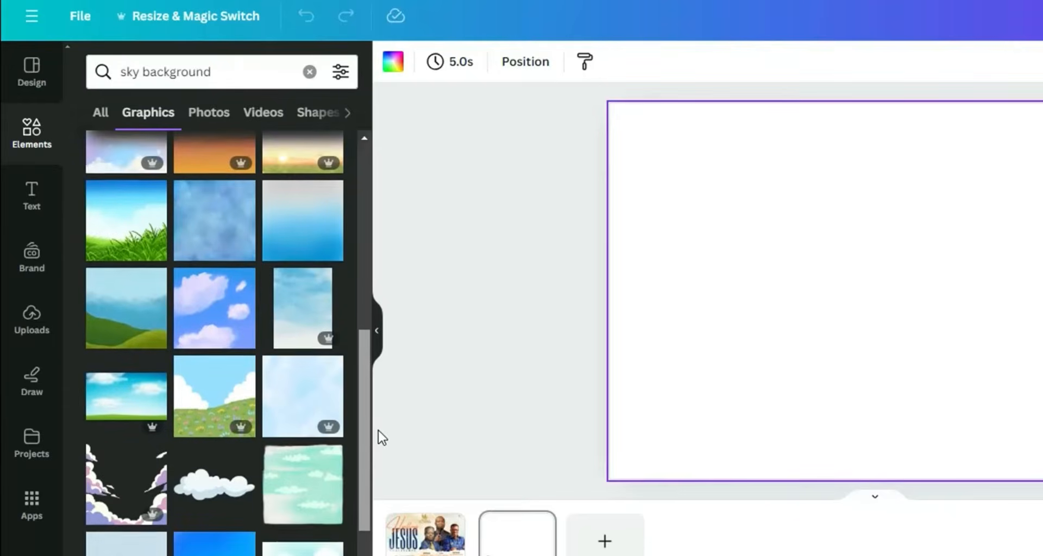
pyautogui.moveTo(364, 392); pyautogui.dragTo(363, 273)
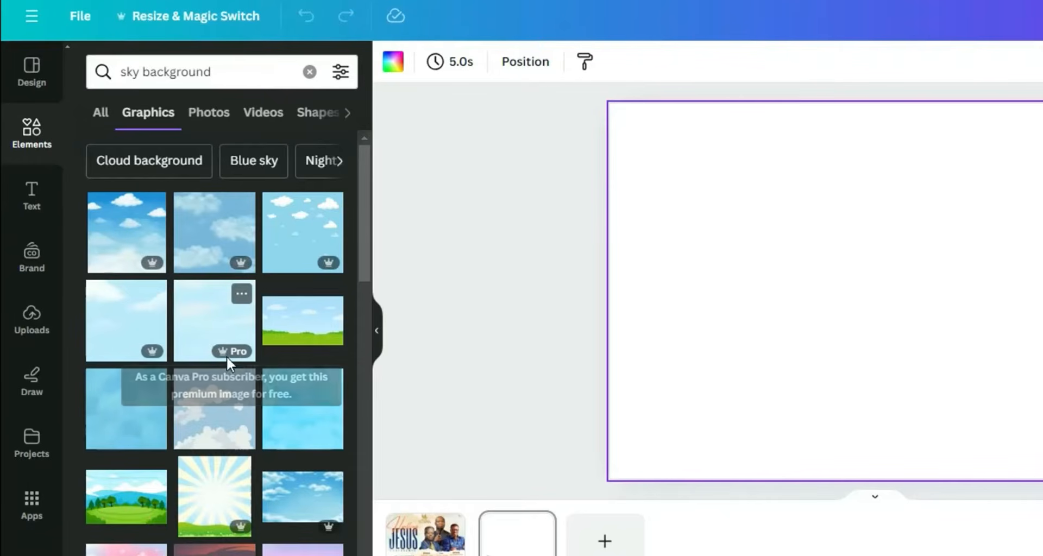
pyautogui.moveTo(231, 352)
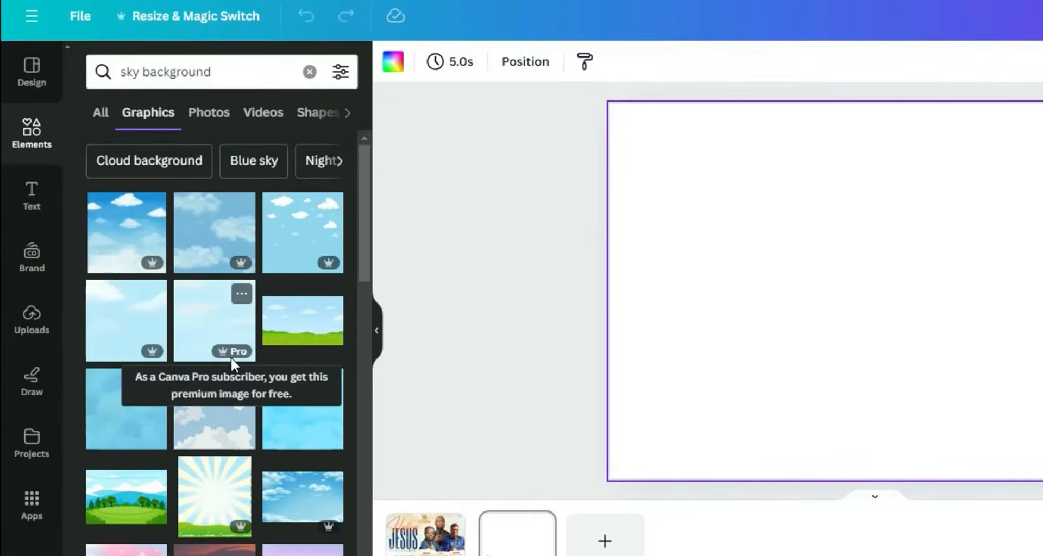
pyautogui.click(212, 329)
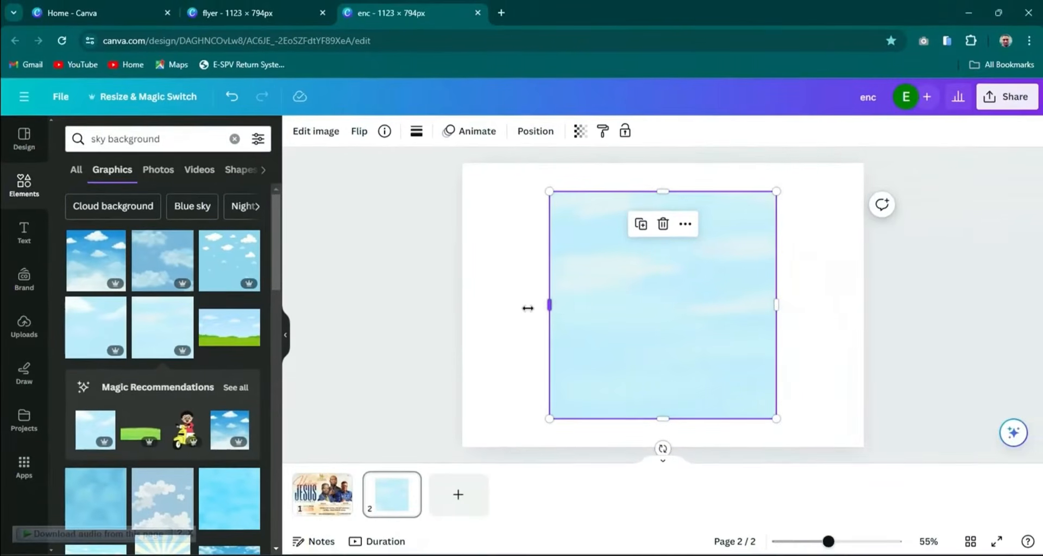
# - Stretch the sky graphic on all four sides so it covers the whole page
pyautogui.moveTo(527, 308); pyautogui.dragTo(462, 306)
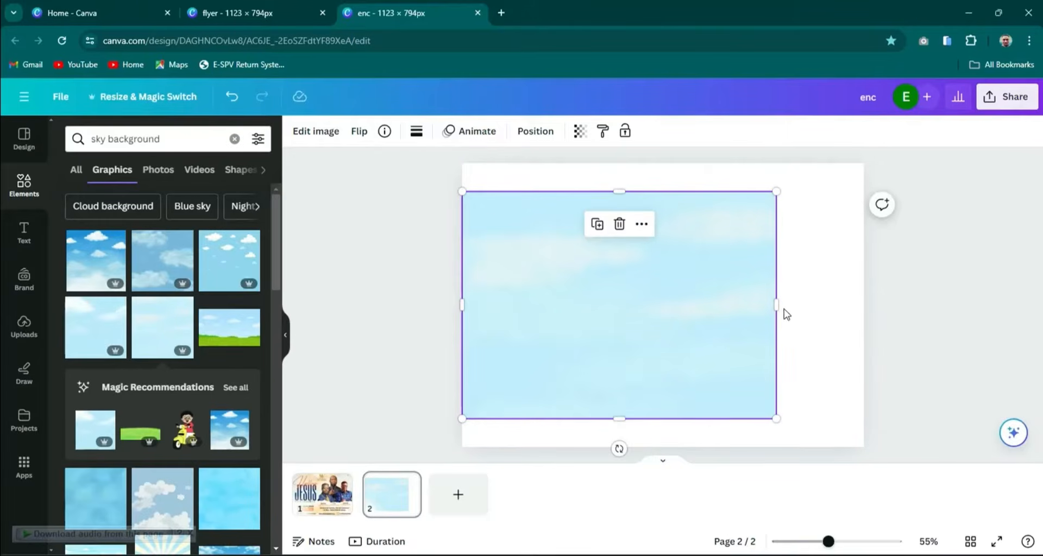
pyautogui.moveTo(778, 306); pyautogui.dragTo(861, 305)
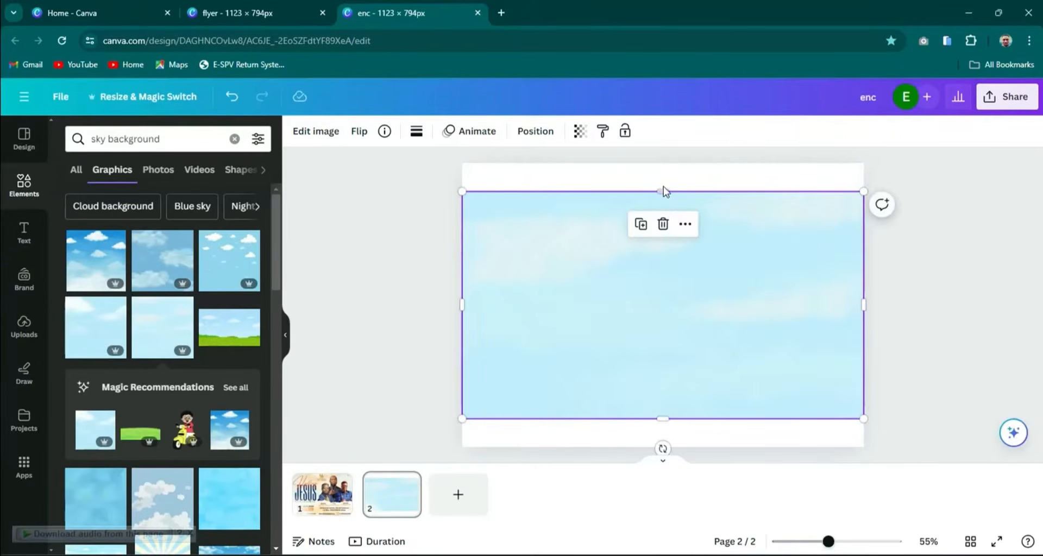
pyautogui.moveTo(664, 191); pyautogui.dragTo(664, 162)
pyautogui.moveTo(663, 416); pyautogui.dragTo(662, 447)
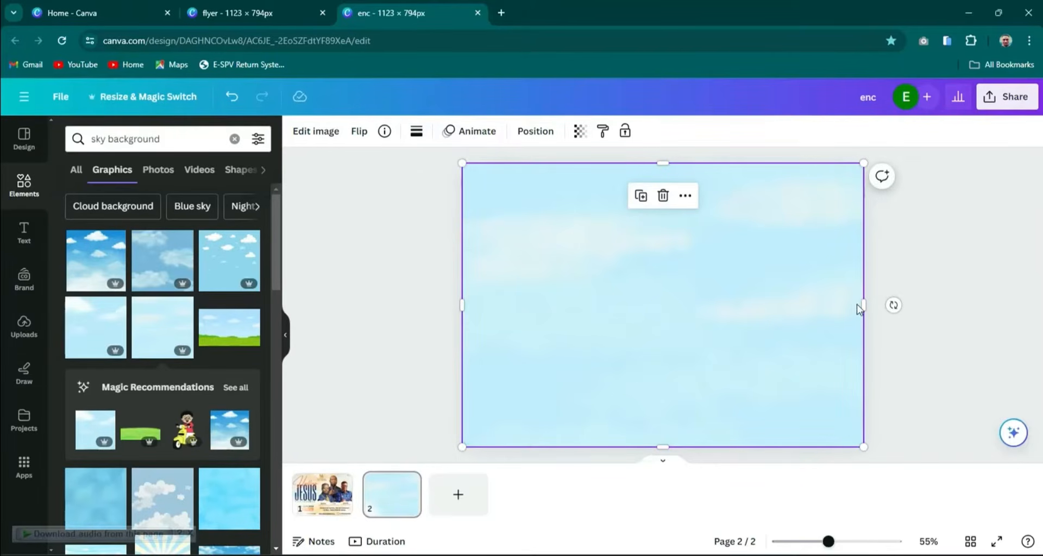
pyautogui.click(926, 275)
pyautogui.click(752, 234)
# - Replace the element search with "white background"
pyautogui.click(173, 139)
pyautogui.press('BackSpace')
pyautogui.press('BackSpace')
pyautogui.press('BackSpace')
pyautogui.press('BackSpace')
pyautogui.press('BackSpace')
pyautogui.press('BackSpace')
pyautogui.press('BackSpace')
pyautogui.press('BackSpace')
pyautogui.press('BackSpace')
pyautogui.press('BackSpace')
pyautogui.press('BackSpace')
pyautogui.press('BackSpace')
pyautogui.press('BackSpace')
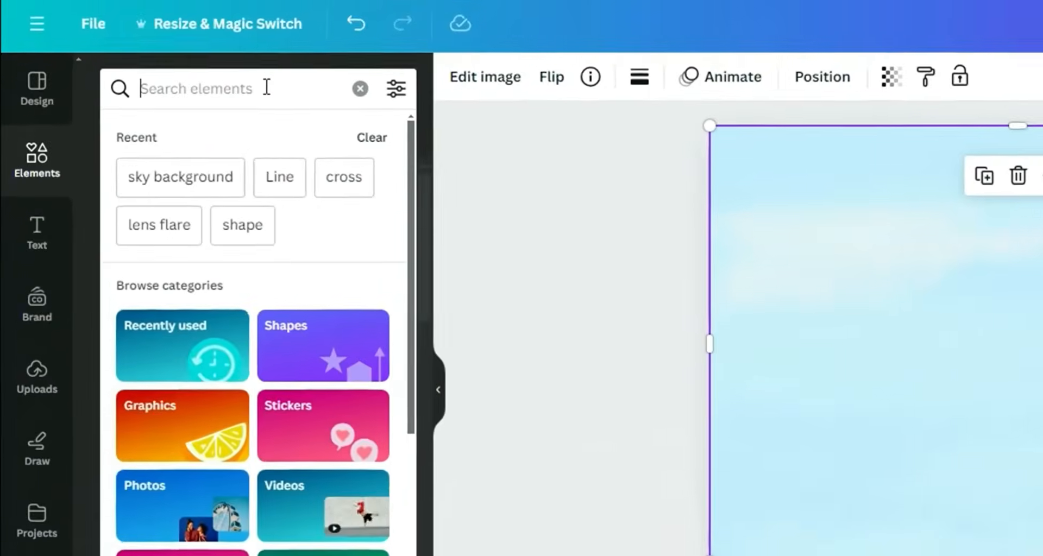
pyautogui.write('white')
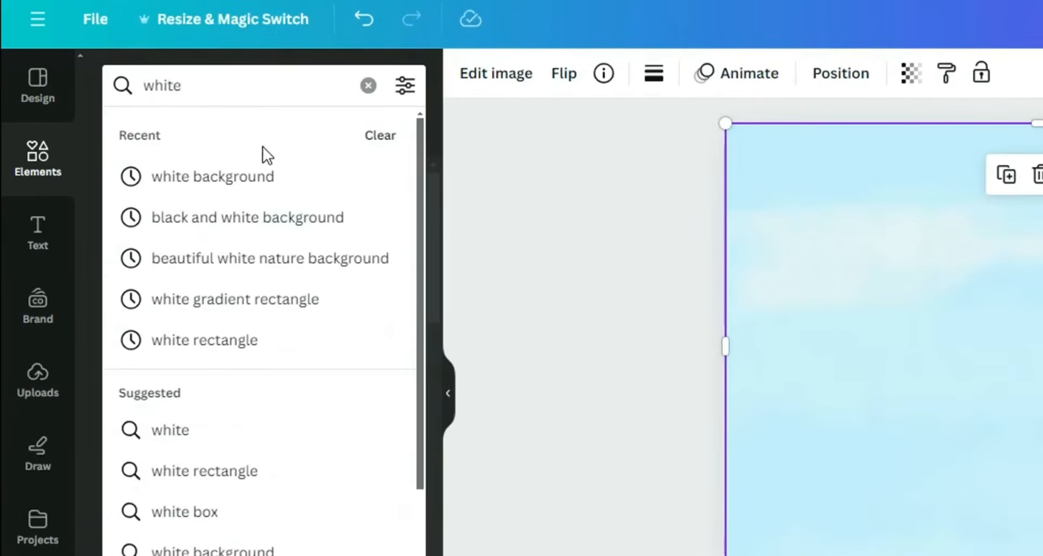
pyautogui.click(250, 174)
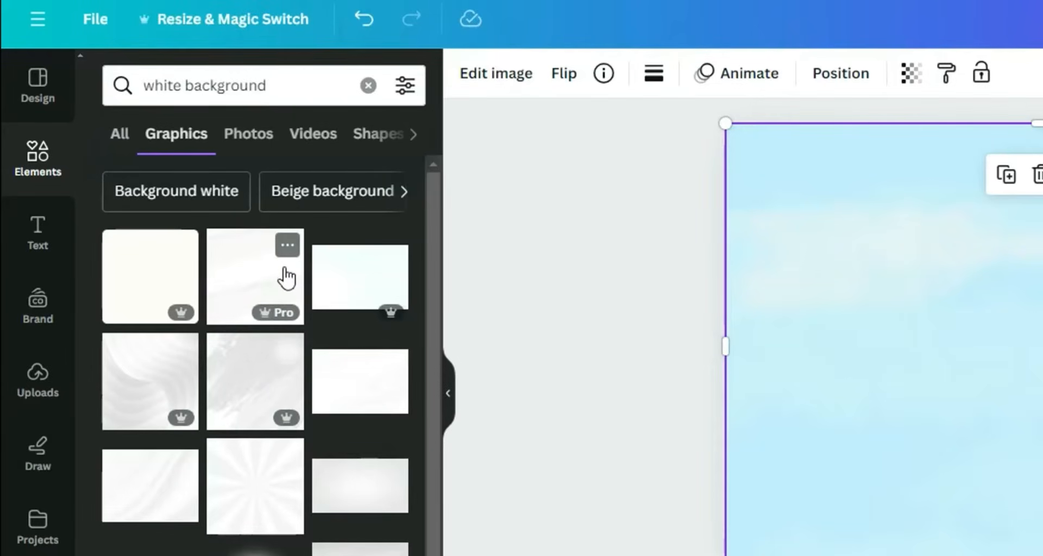
# - Add the white graphic with soft grey folds and stretch it on all four sides to cover the page
pyautogui.click(274, 298)
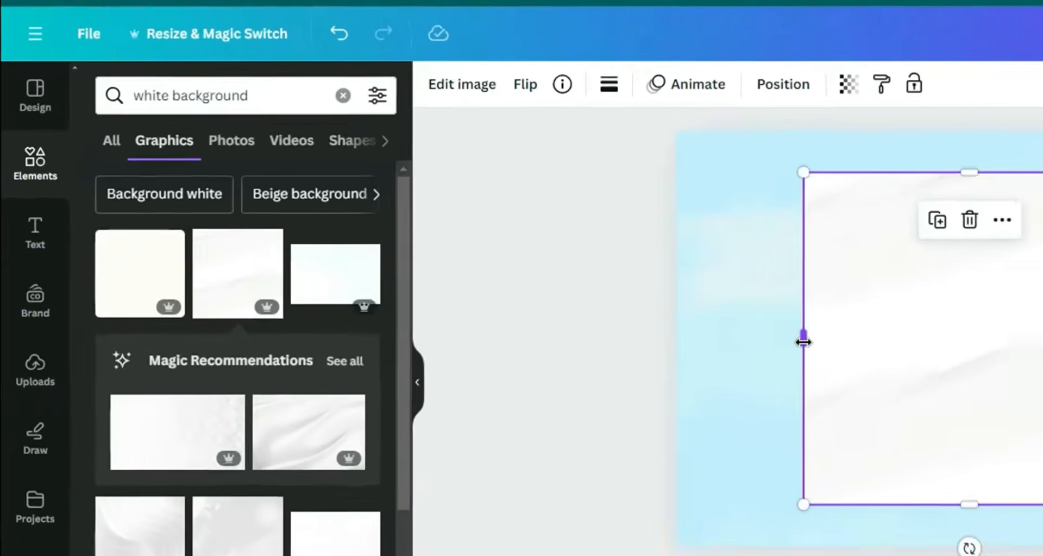
pyautogui.moveTo(803, 342); pyautogui.dragTo(678, 340)
pyautogui.moveTo(622, 185); pyautogui.dragTo(622, 167)
pyautogui.moveTo(775, 291); pyautogui.dragTo(864, 298)
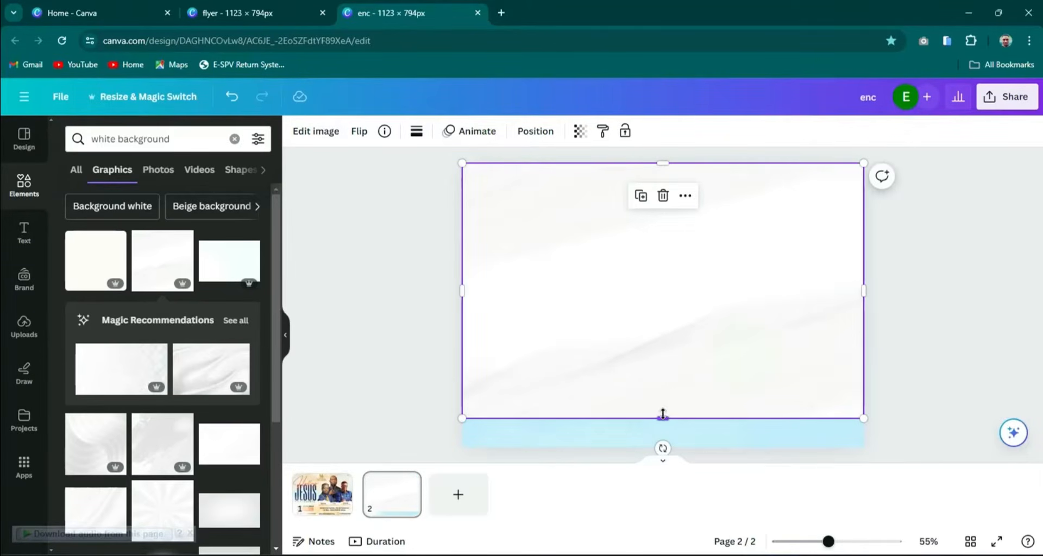
pyautogui.moveTo(663, 414); pyautogui.dragTo(669, 440)
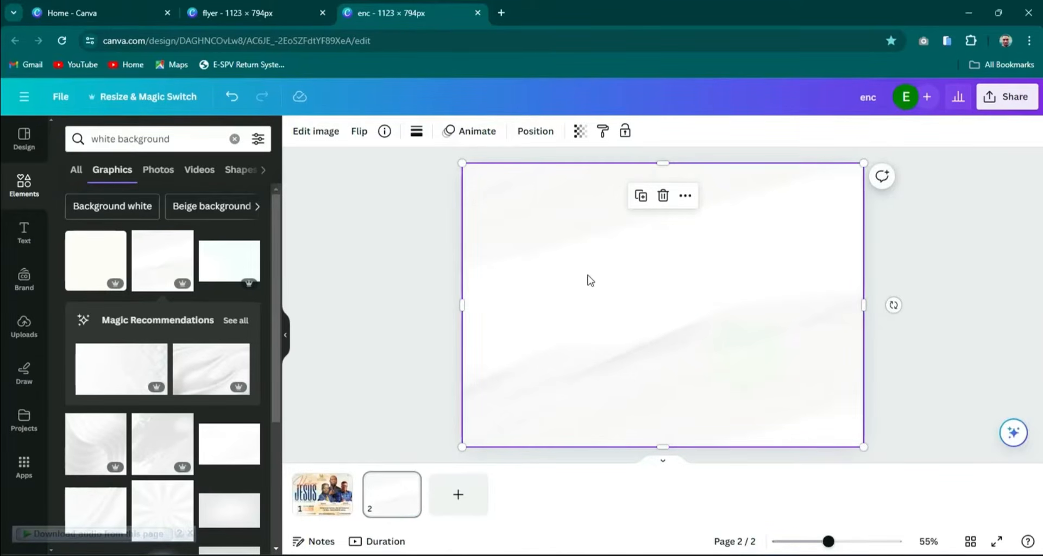
# - Set the white background graphic's transparency to 50 so the sky shows through
pyautogui.click(580, 131)
pyautogui.click(580, 131)
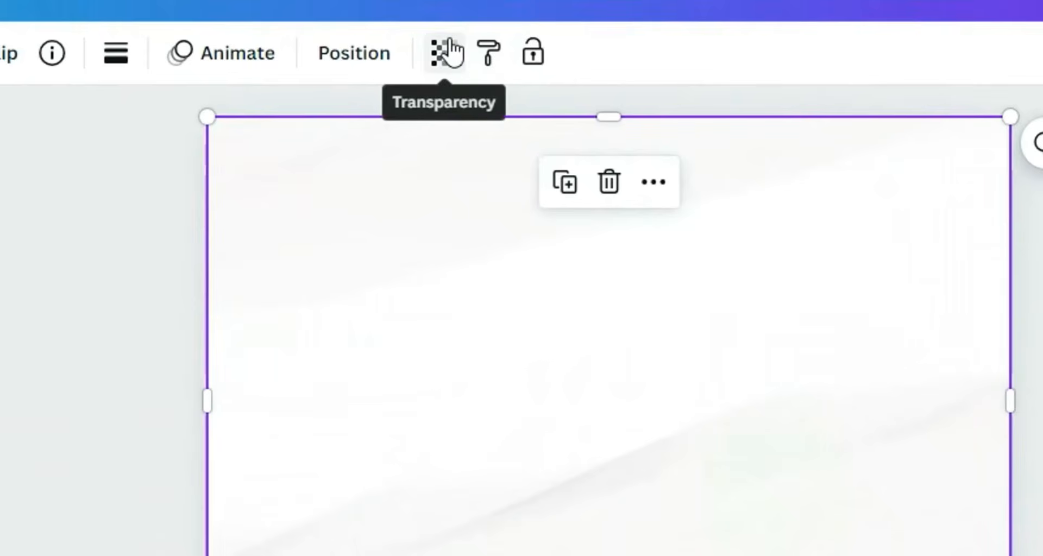
pyautogui.click(445, 52)
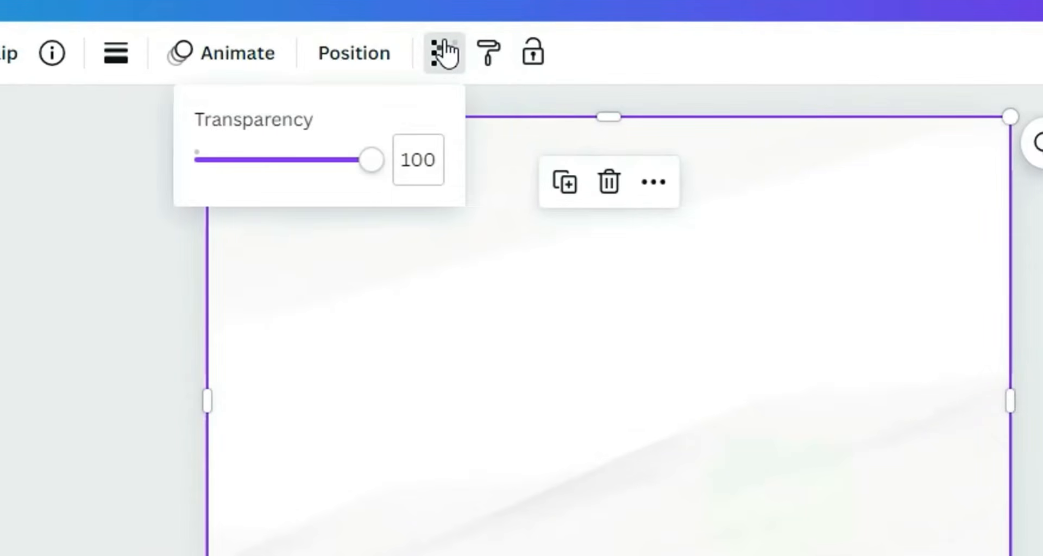
pyautogui.moveTo(384, 161); pyautogui.dragTo(291, 185)
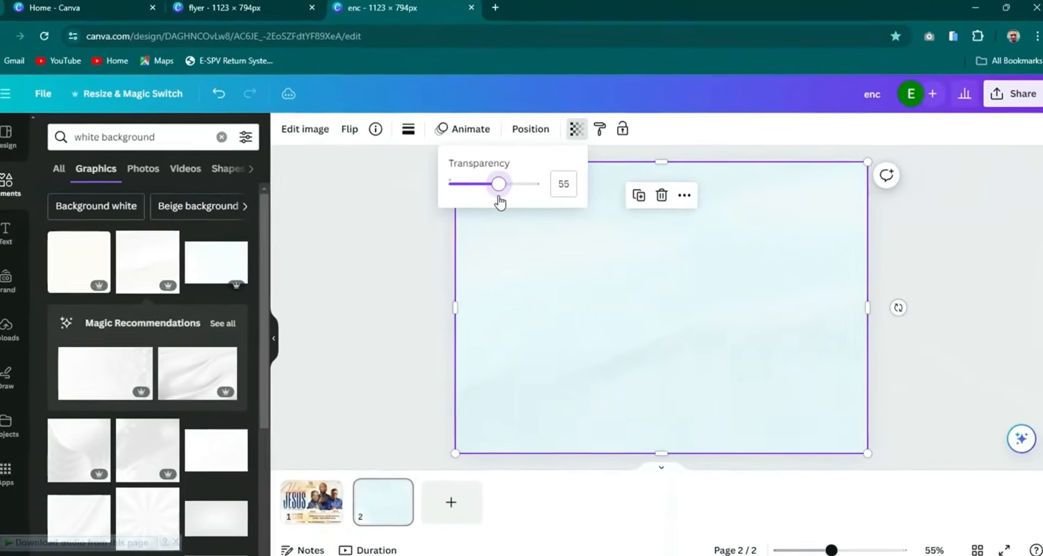
pyautogui.moveTo(498, 198); pyautogui.dragTo(496, 199)
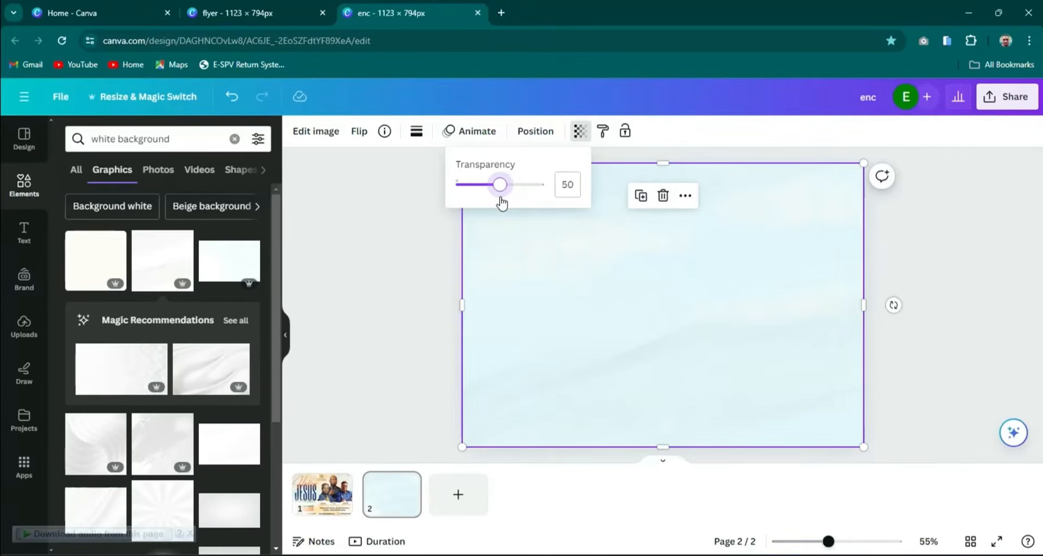
pyautogui.click(581, 325)
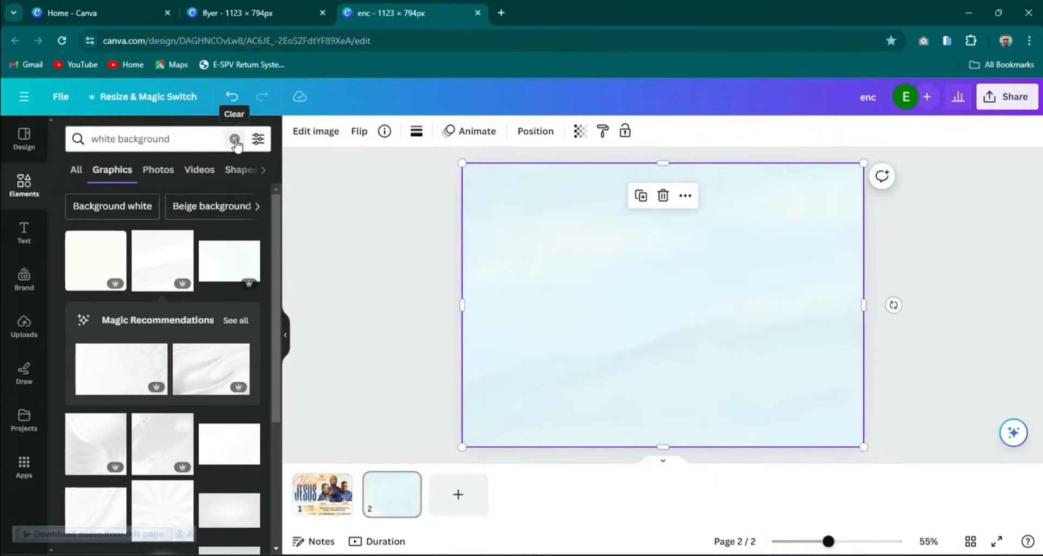
# - Replace the element search with "ripped paper"
pyautogui.click(169, 144)
pyautogui.press('Return')
pyautogui.moveTo(173, 144); pyautogui.dragTo(70, 143)
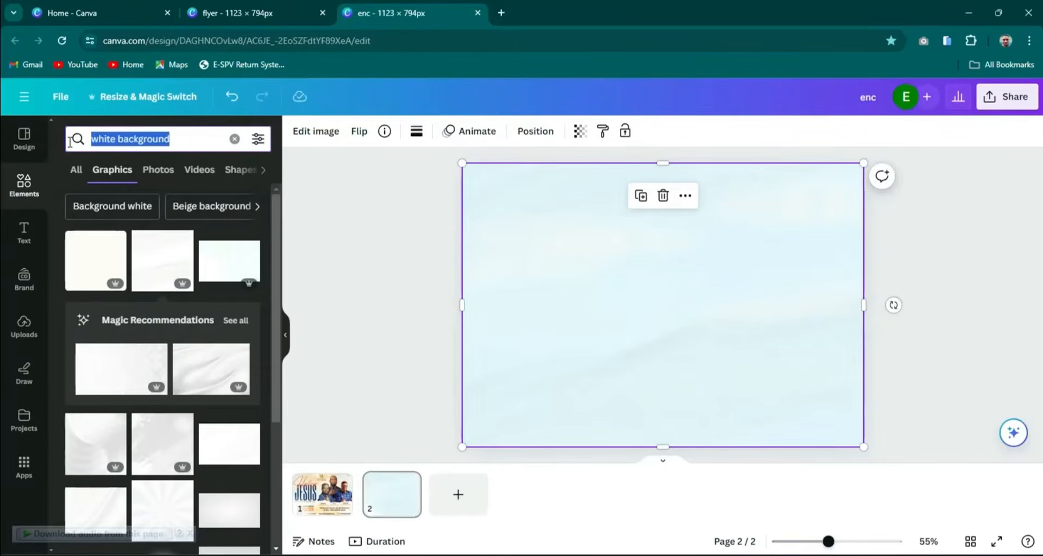
pyautogui.write('ripp')
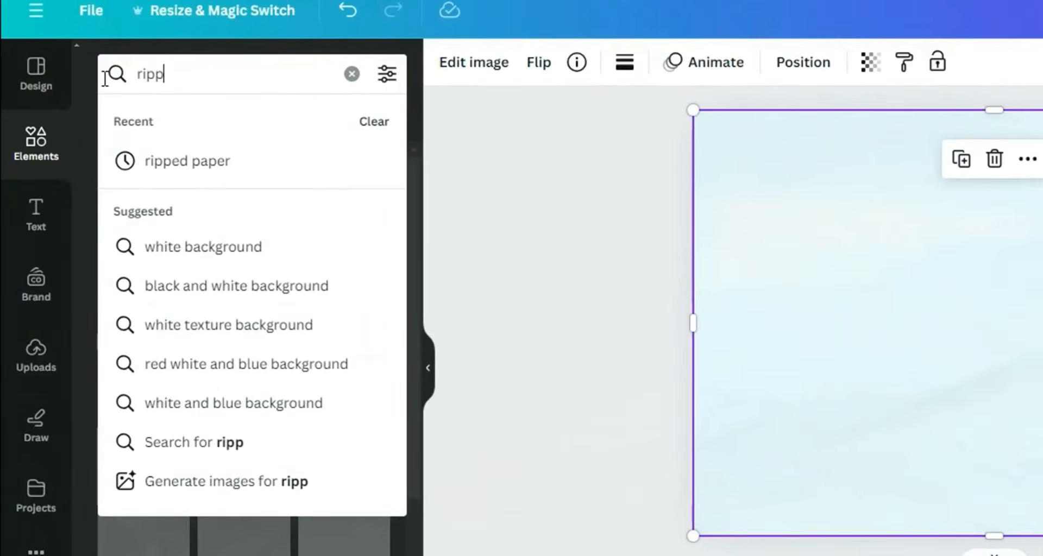
pyautogui.click(205, 170)
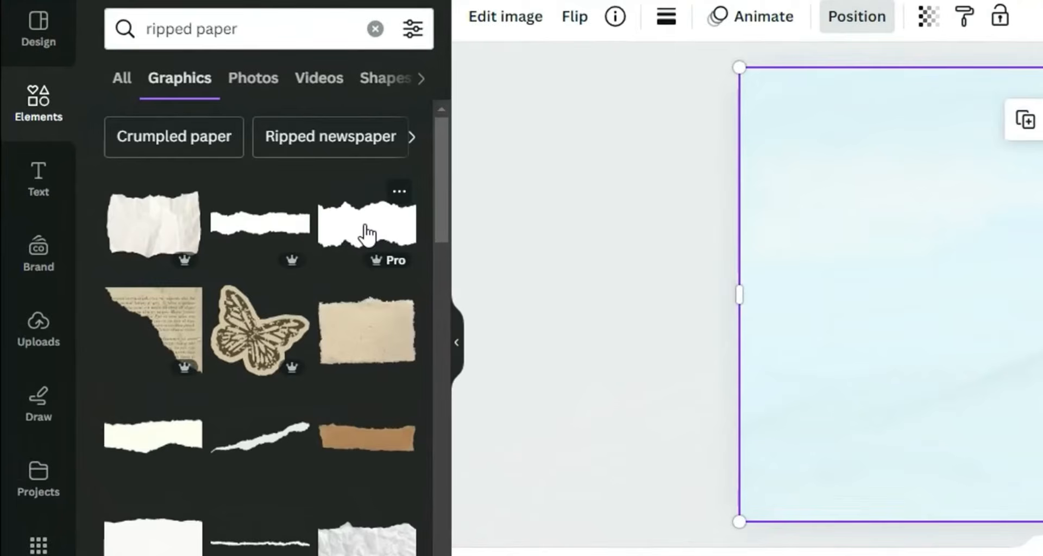
# - Add the white ripped-paper graphic with torn upper and lower edges, enlarge it to about page width, and place it across the page's lower part
pyautogui.click(367, 234)
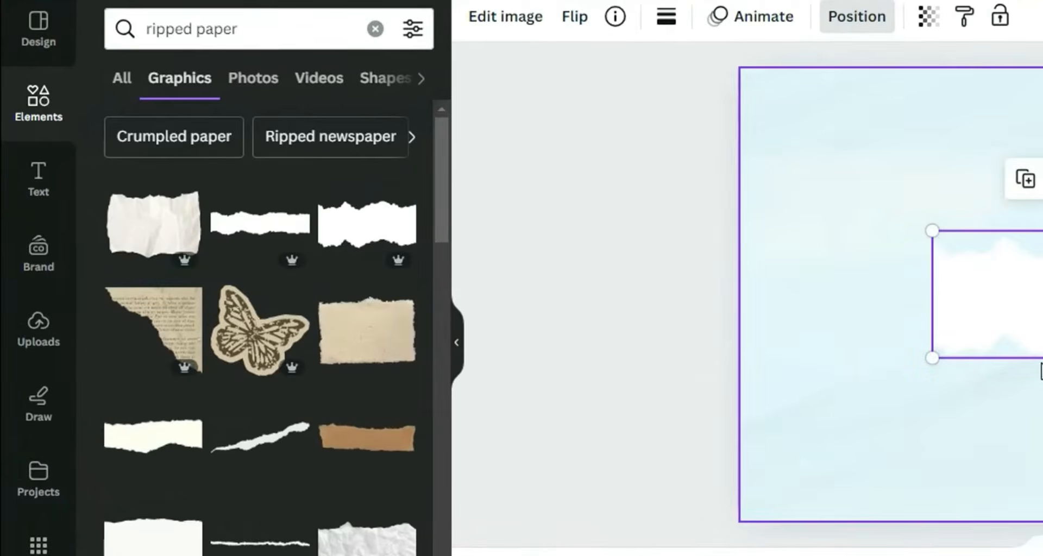
pyautogui.moveTo(999, 325); pyautogui.dragTo(981, 426)
pyautogui.moveTo(620, 457); pyautogui.dragTo(857, 529)
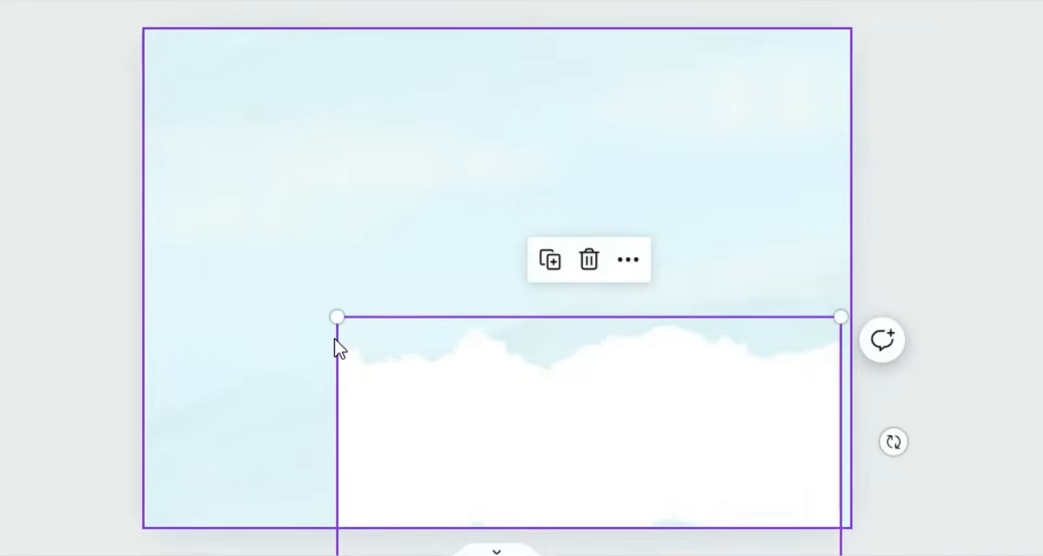
pyautogui.moveTo(338, 317); pyautogui.dragTo(83, 390)
pyautogui.moveTo(357, 388); pyautogui.dragTo(372, 398)
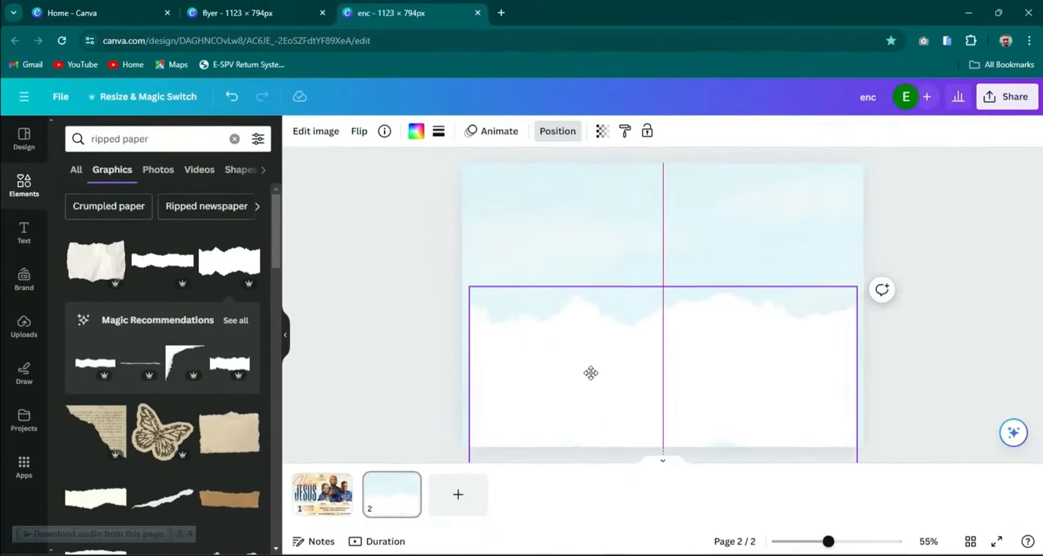
pyautogui.moveTo(591, 373); pyautogui.dragTo(585, 379)
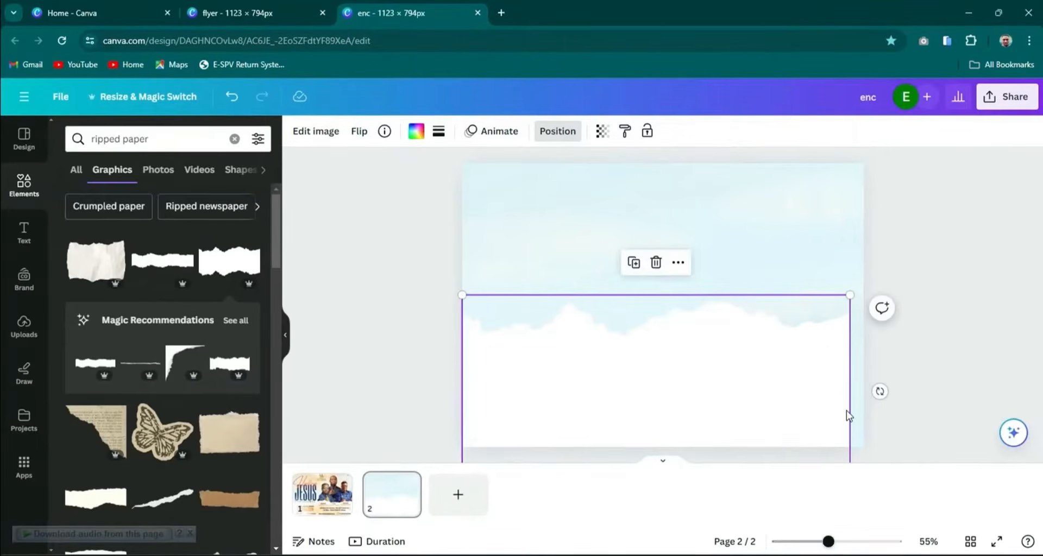
pyautogui.moveTo(852, 294); pyautogui.dragTo(864, 288)
pyautogui.moveTo(762, 367); pyautogui.dragTo(758, 399)
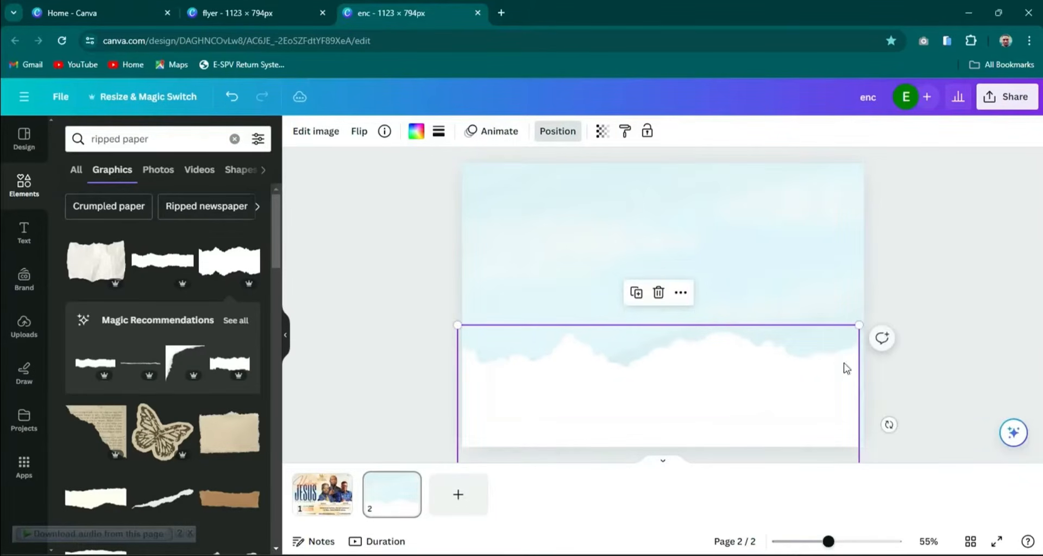
pyautogui.click(964, 282)
pyautogui.click(781, 314)
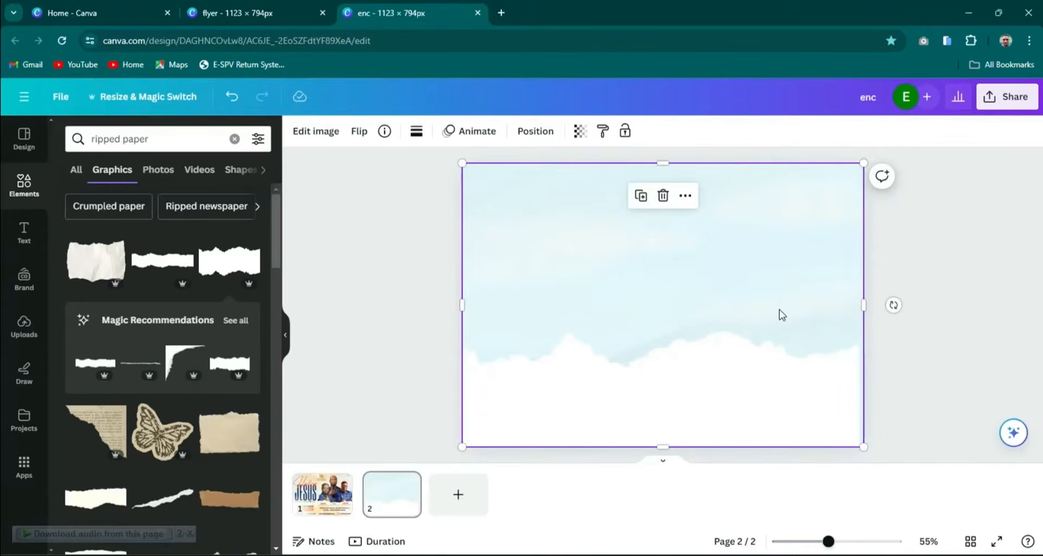
pyautogui.click(789, 392)
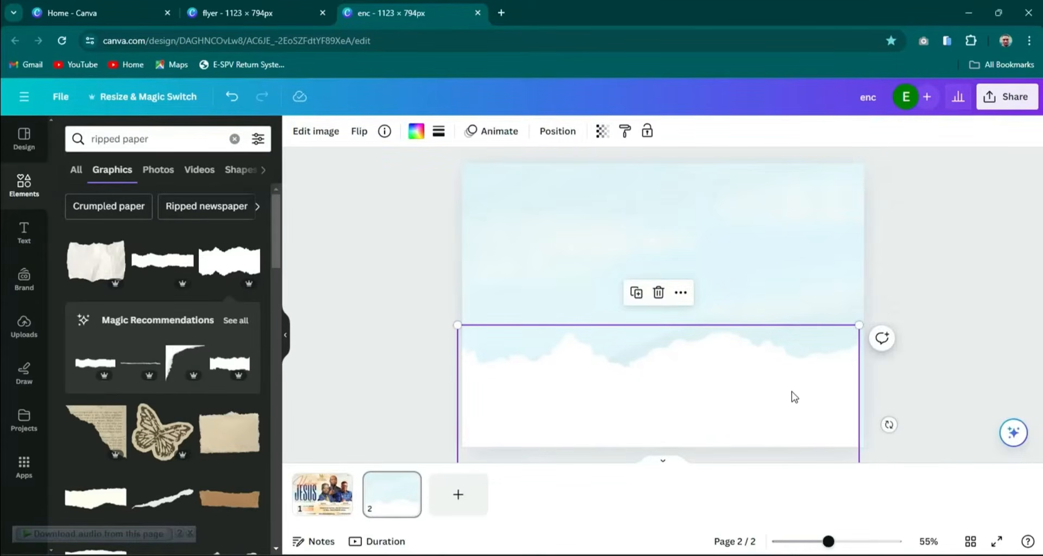
pyautogui.click(948, 297)
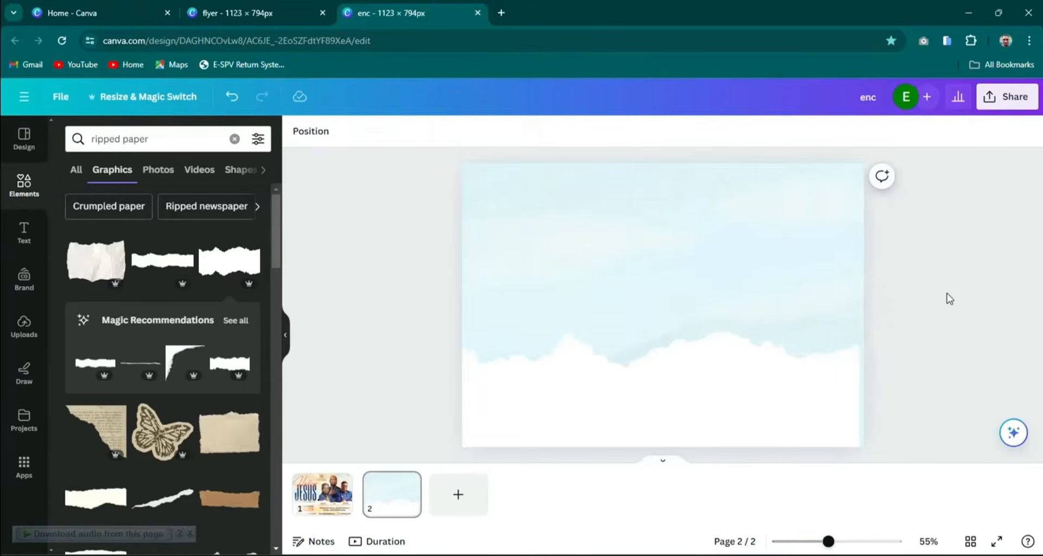
pyautogui.click(775, 377)
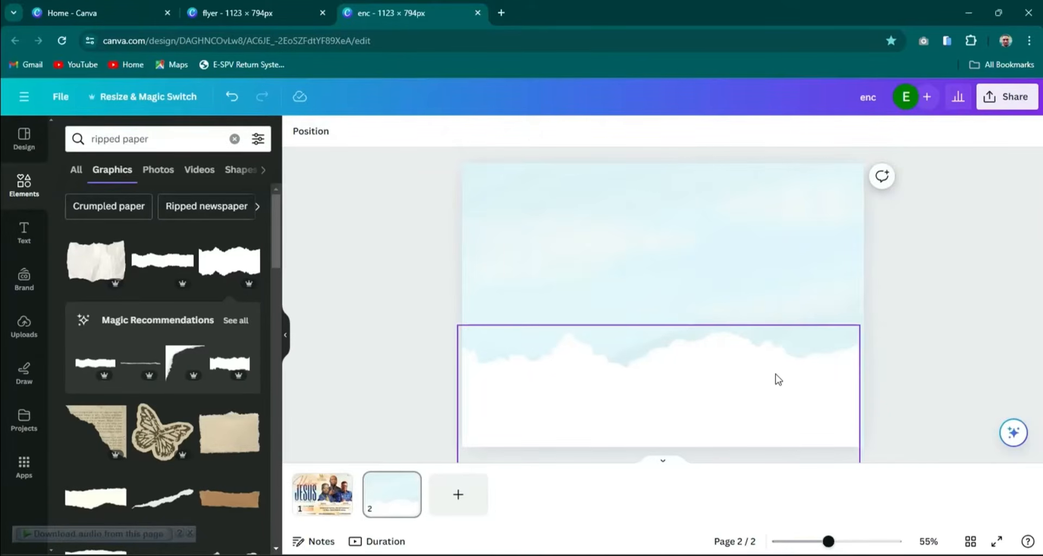
pyautogui.click(877, 274)
pyautogui.click(752, 369)
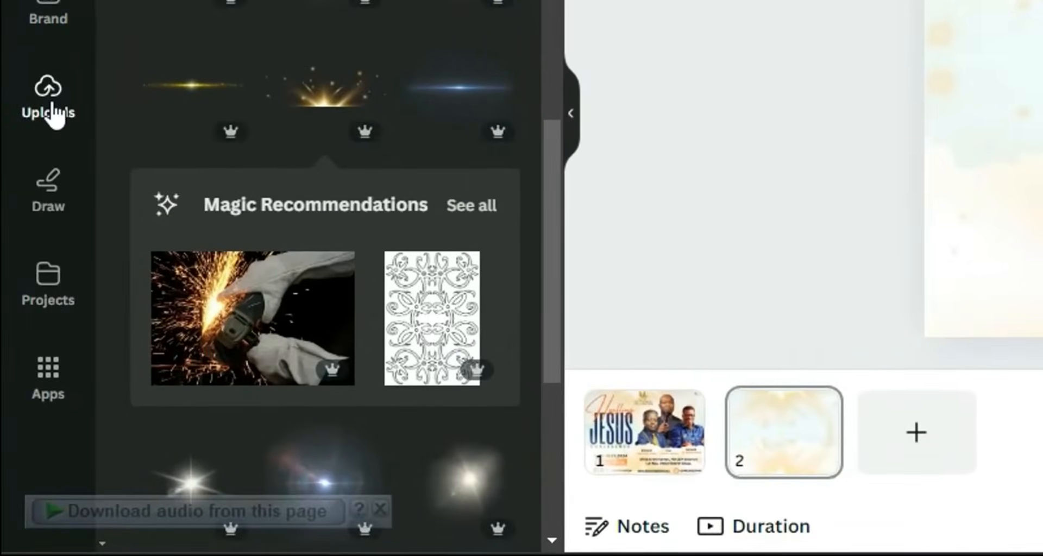
# - Review the uploaded images, and switch to File Explorer to examine the speaker photos in the canva design folder
pyautogui.click(53, 104)
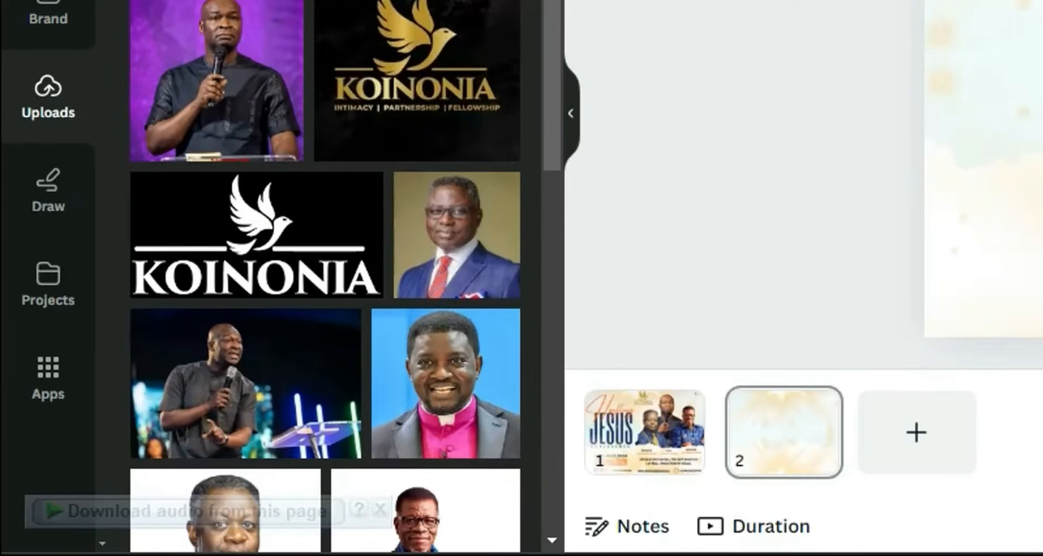
pyautogui.hotkey('alt', 'Tab')
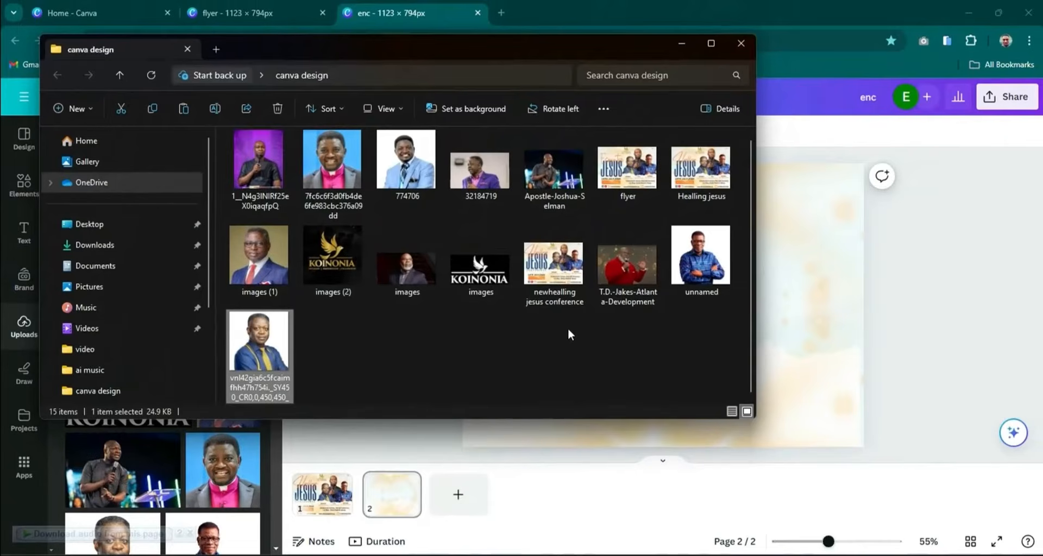
pyautogui.click(550, 174)
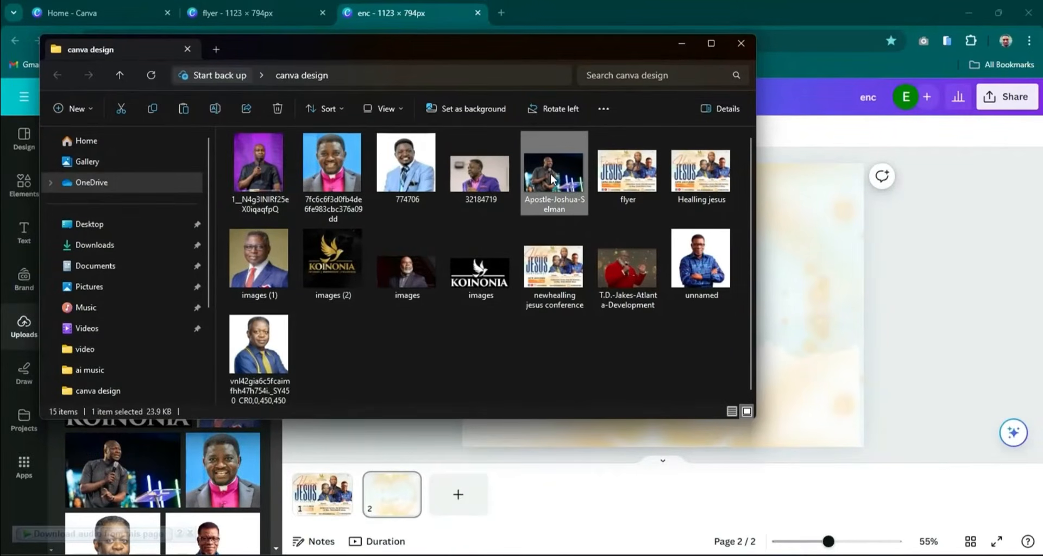
pyautogui.click(701, 261)
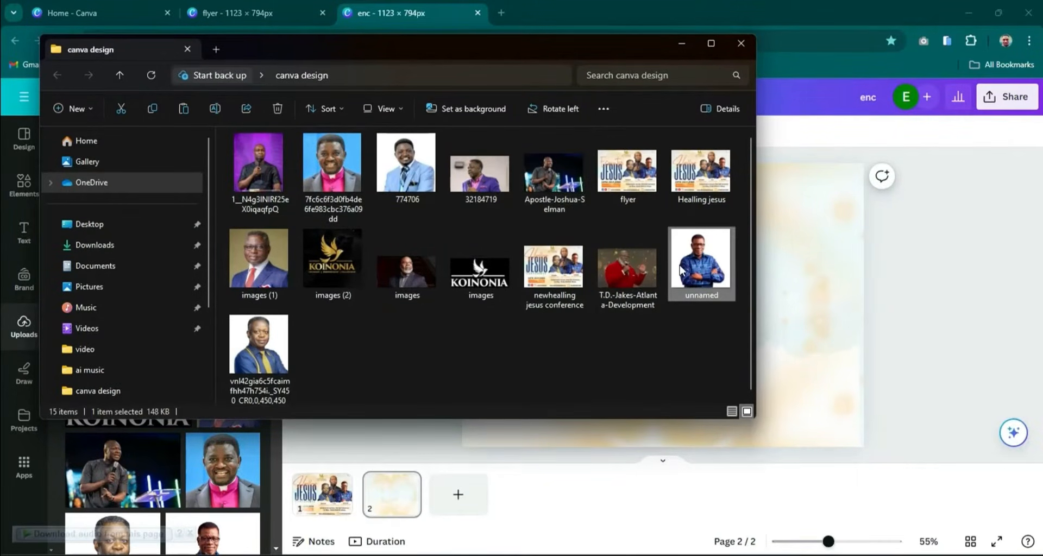
pyautogui.click(271, 346)
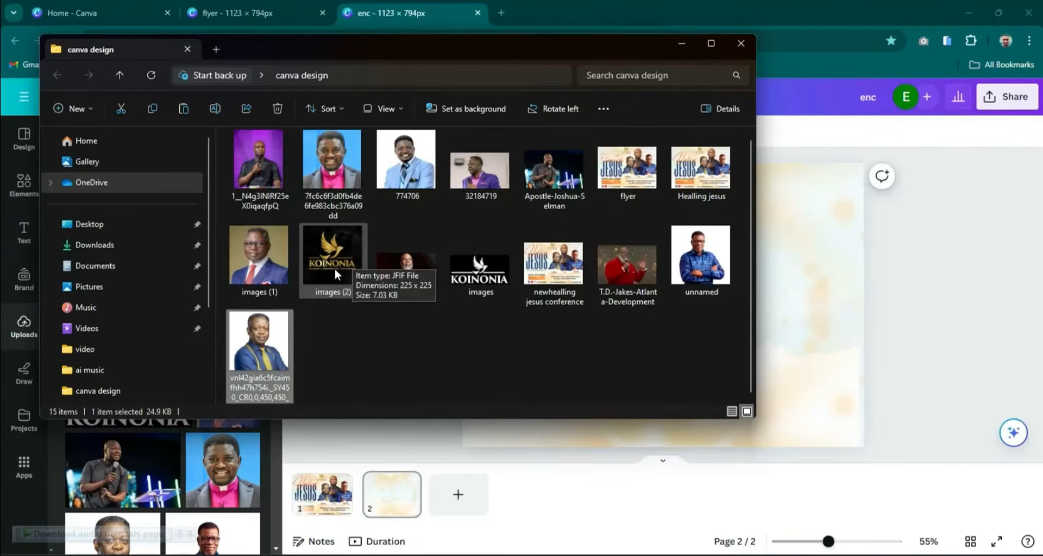
pyautogui.click(682, 43)
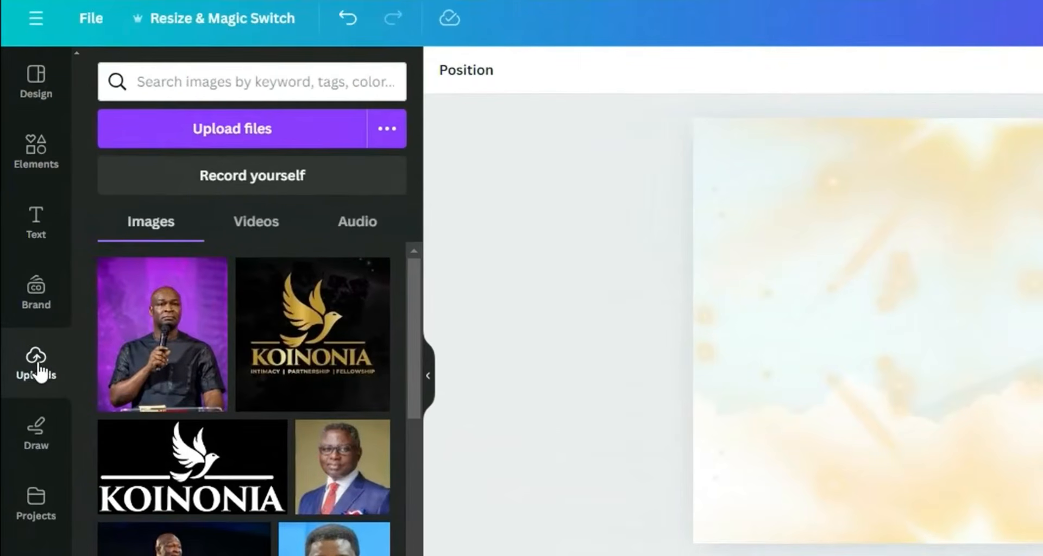
pyautogui.click(249, 128)
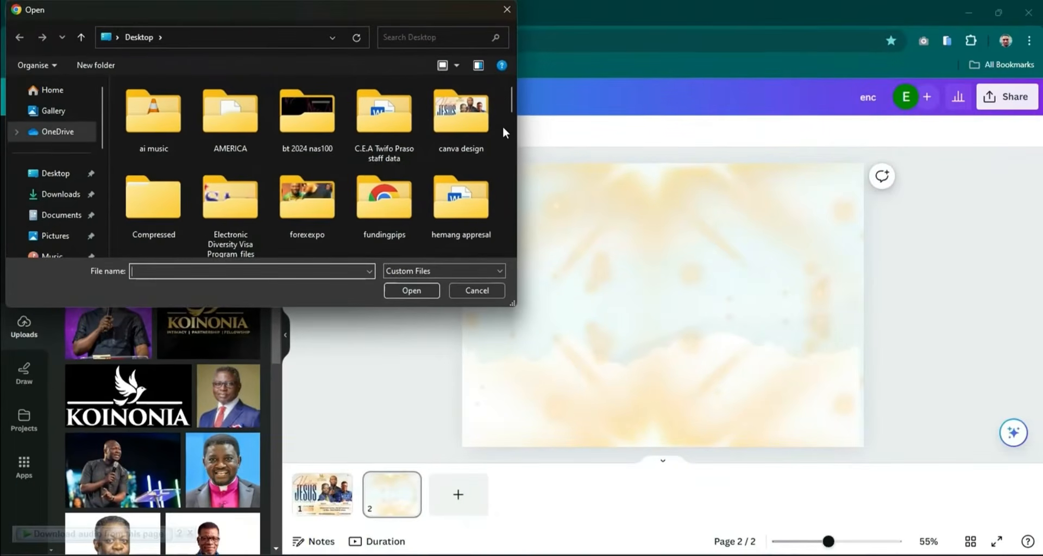
pyautogui.click(463, 116)
pyautogui.doubleClick(462, 113)
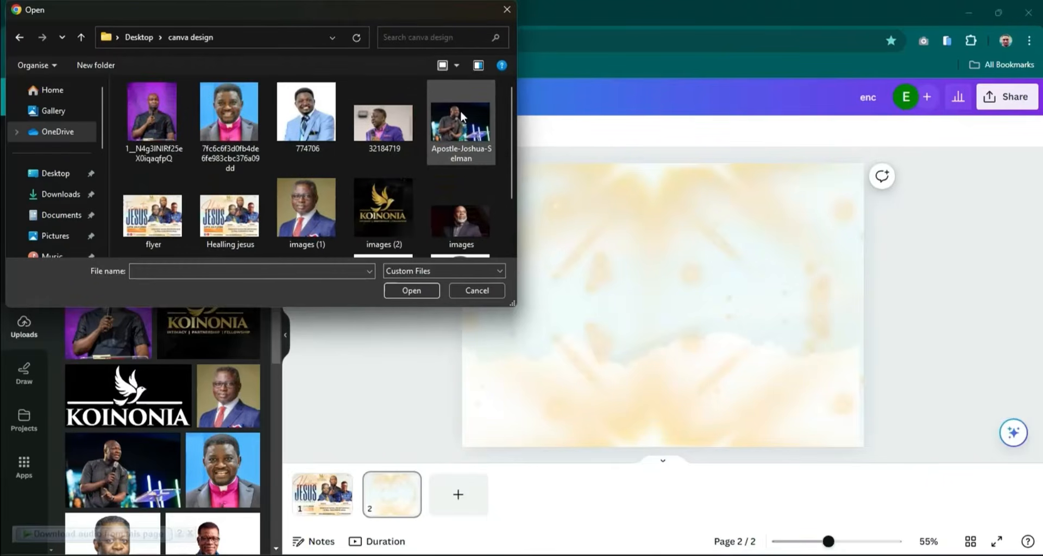
pyautogui.click(450, 139)
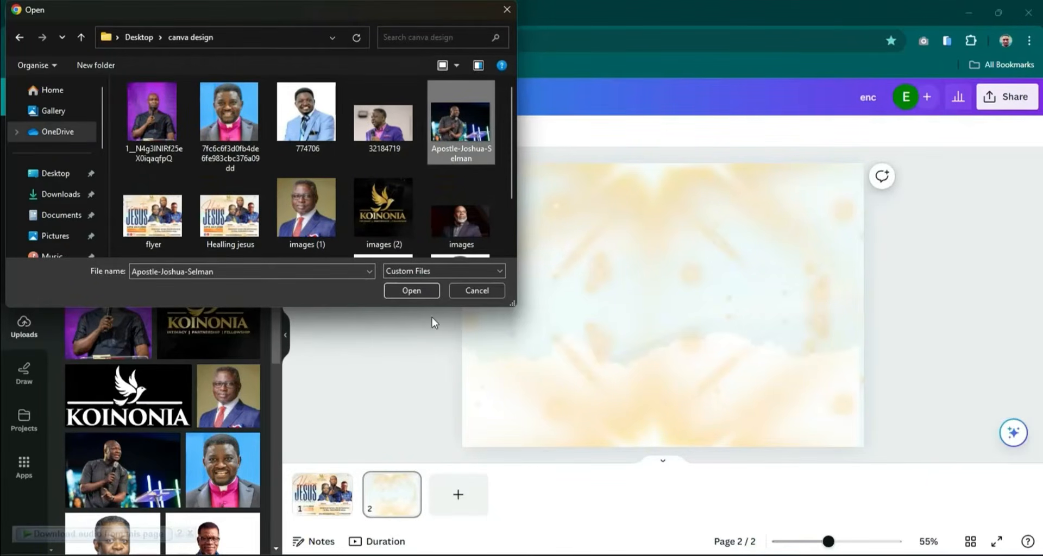
pyautogui.click(482, 290)
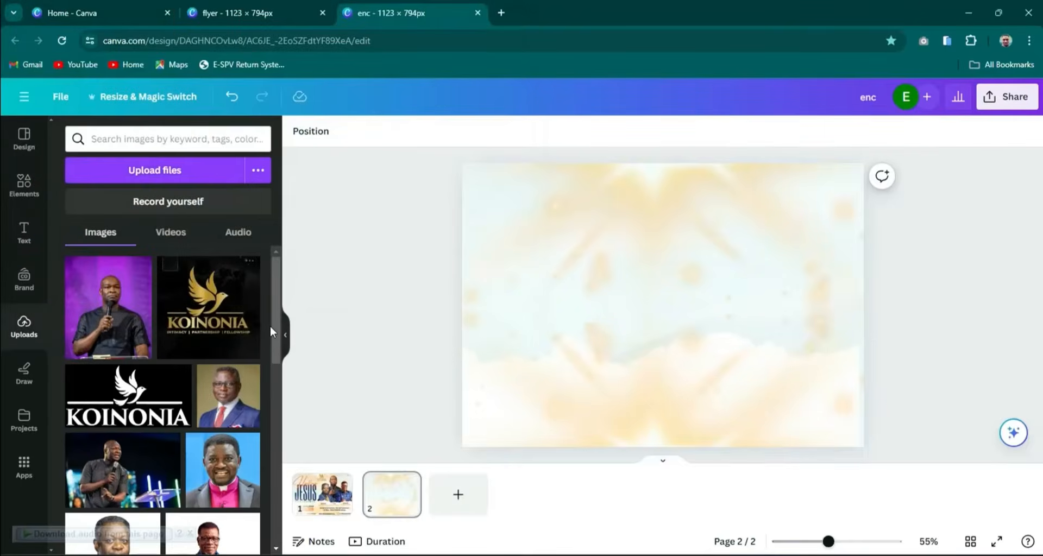
# - Add the uploaded photo of the speaker in the dark shirt beside the lectern, enlarge it, and position it on the page
pyautogui.moveTo(278, 334); pyautogui.dragTo(282, 373)
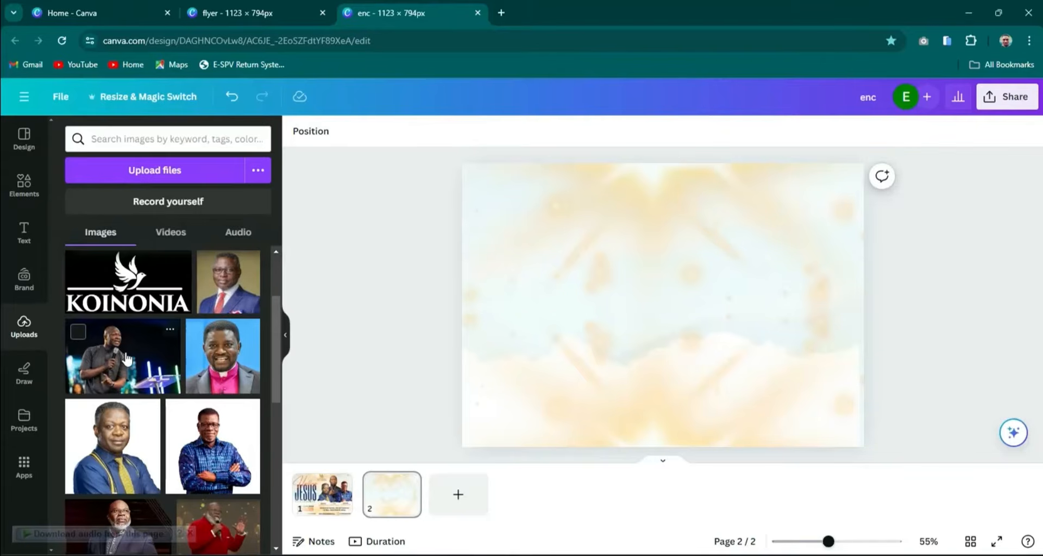
pyautogui.click(79, 332)
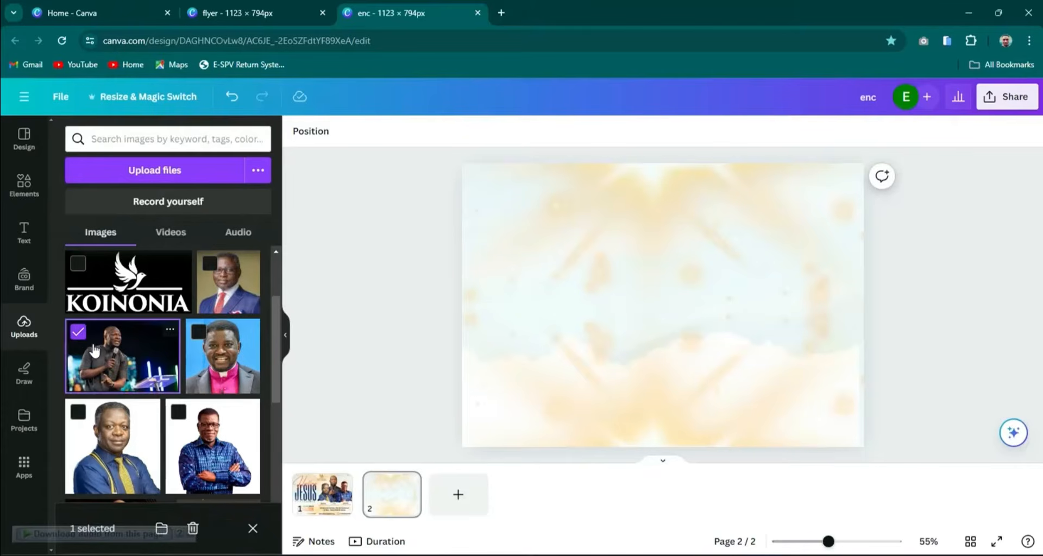
pyautogui.click(79, 332)
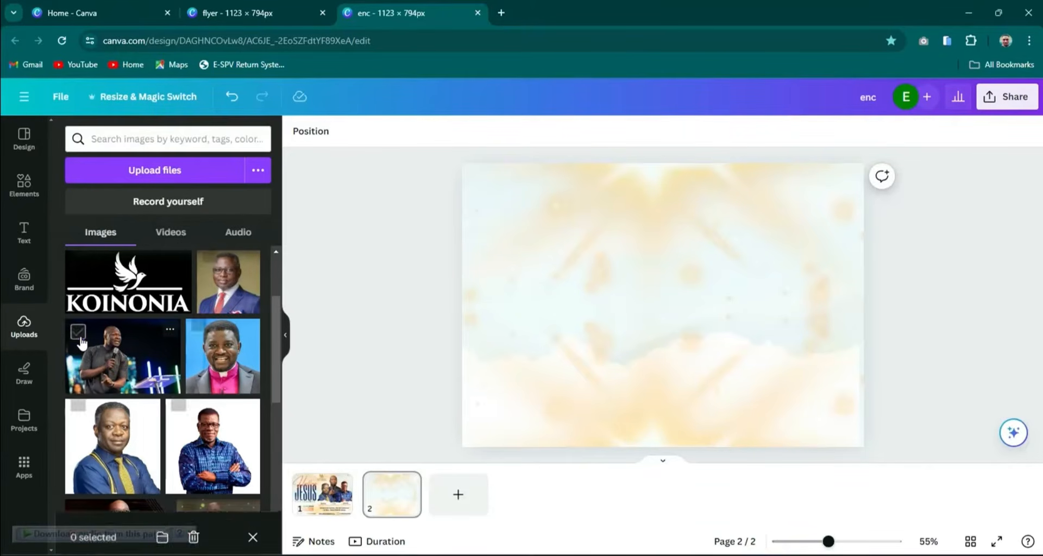
pyautogui.click(125, 354)
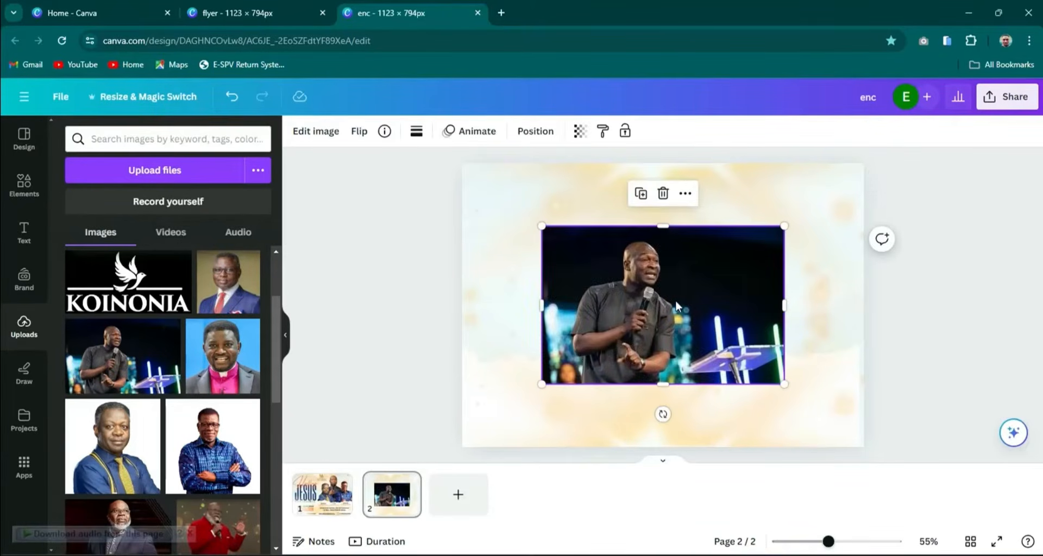
pyautogui.moveTo(659, 305); pyautogui.dragTo(709, 305)
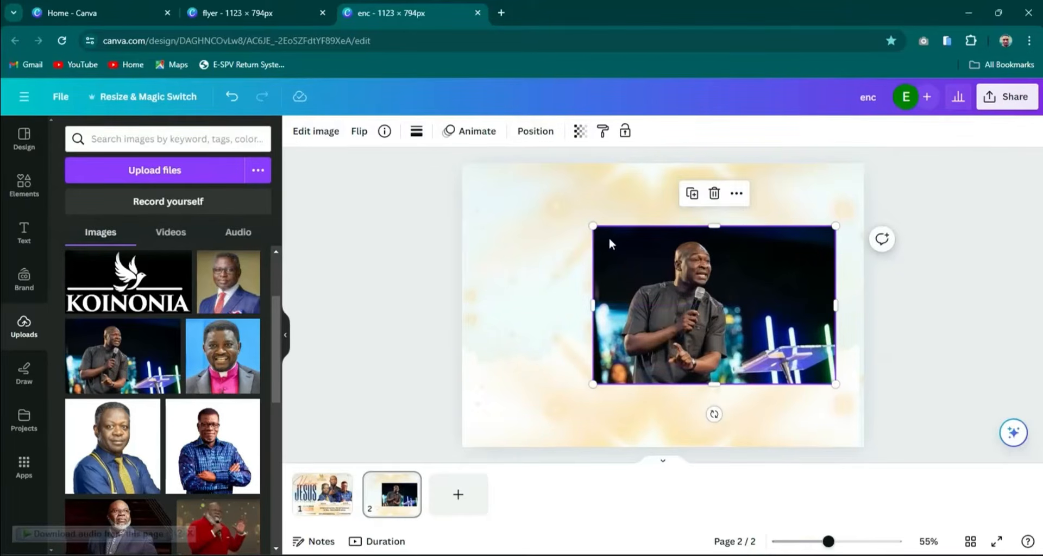
pyautogui.click(593, 229)
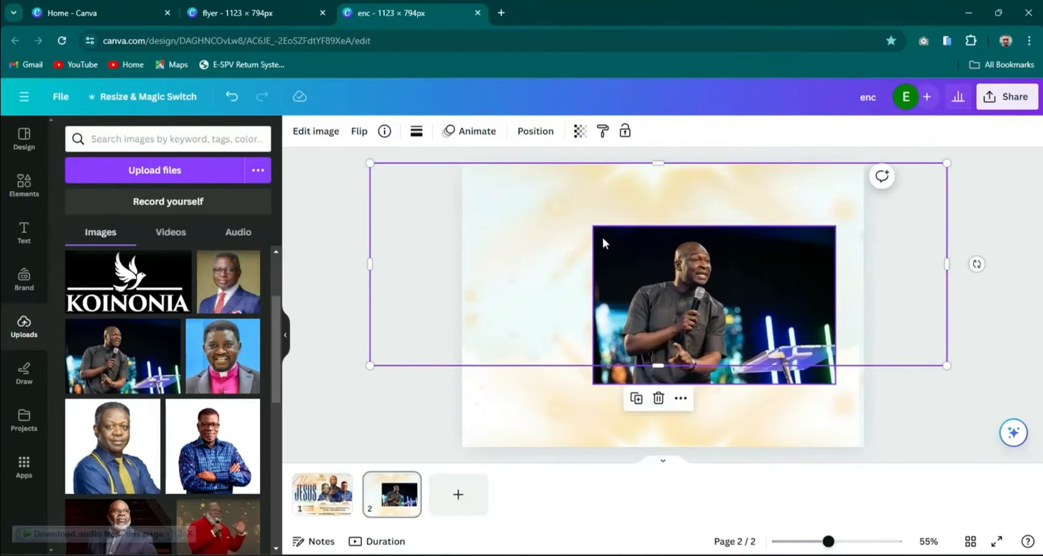
pyautogui.click(600, 237)
pyautogui.moveTo(593, 226); pyautogui.dragTo(536, 189)
pyautogui.moveTo(657, 308)
pyautogui.mouseDown()
pyautogui.moveTo(657, 327)
pyautogui.moveTo(646, 317)
pyautogui.mouseUp()
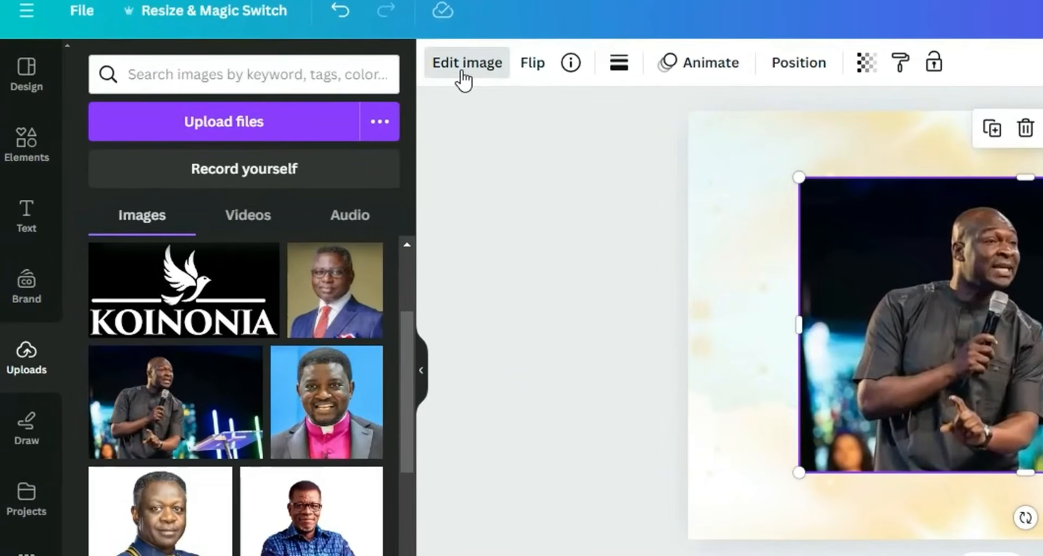
# - Remove the background of the dark-shirt speaker photo, crop its empty sides close to the figure, and shift it up towards the page's right half
pyautogui.click(463, 80)
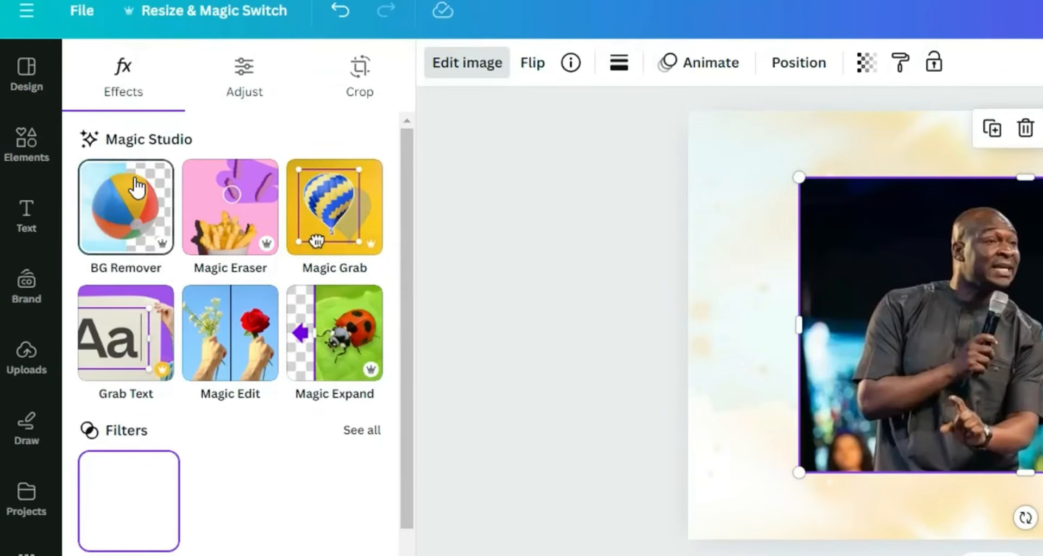
pyautogui.click(129, 204)
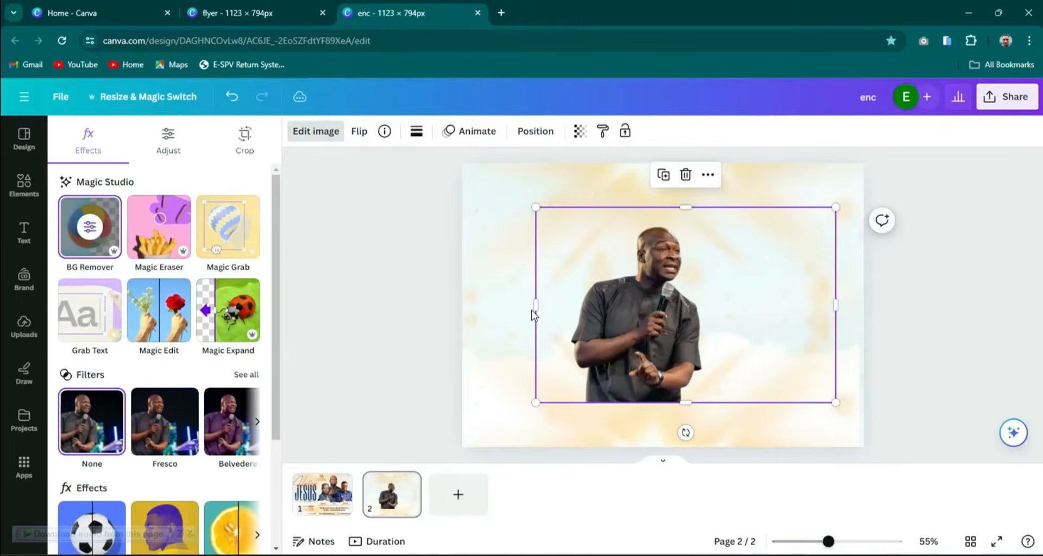
pyautogui.moveTo(707, 329)
pyautogui.mouseDown()
pyautogui.moveTo(743, 329)
pyautogui.moveTo(714, 329)
pyautogui.mouseUp()
pyautogui.moveTo(855, 308); pyautogui.dragTo(771, 315)
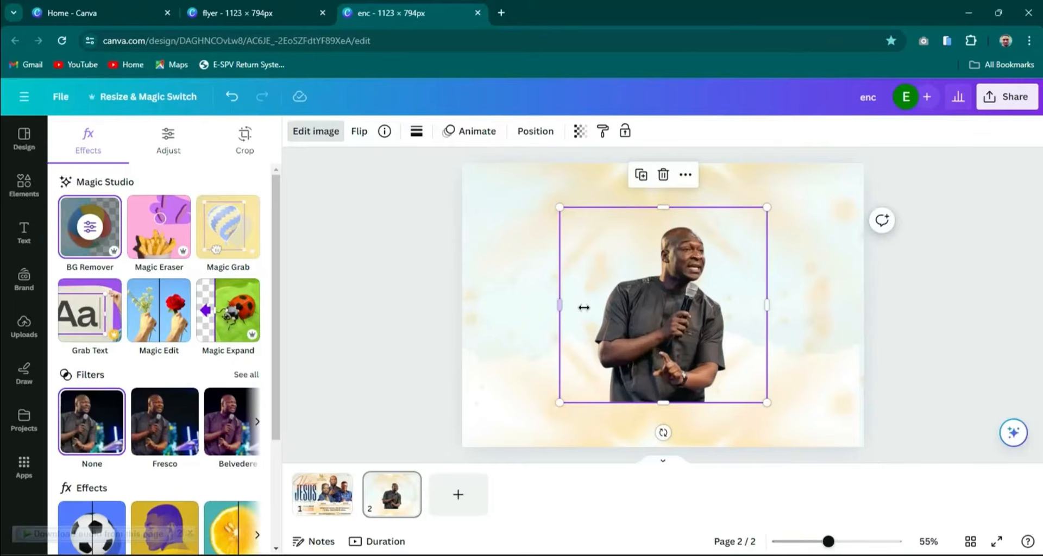
pyautogui.moveTo(588, 309); pyautogui.dragTo(666, 320)
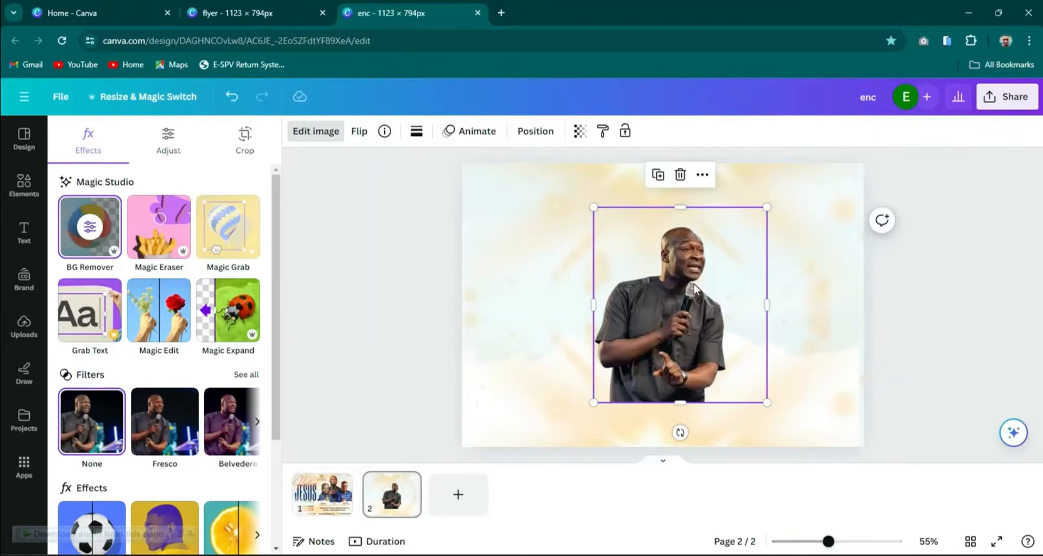
pyautogui.moveTo(669, 287); pyautogui.dragTo(706, 251)
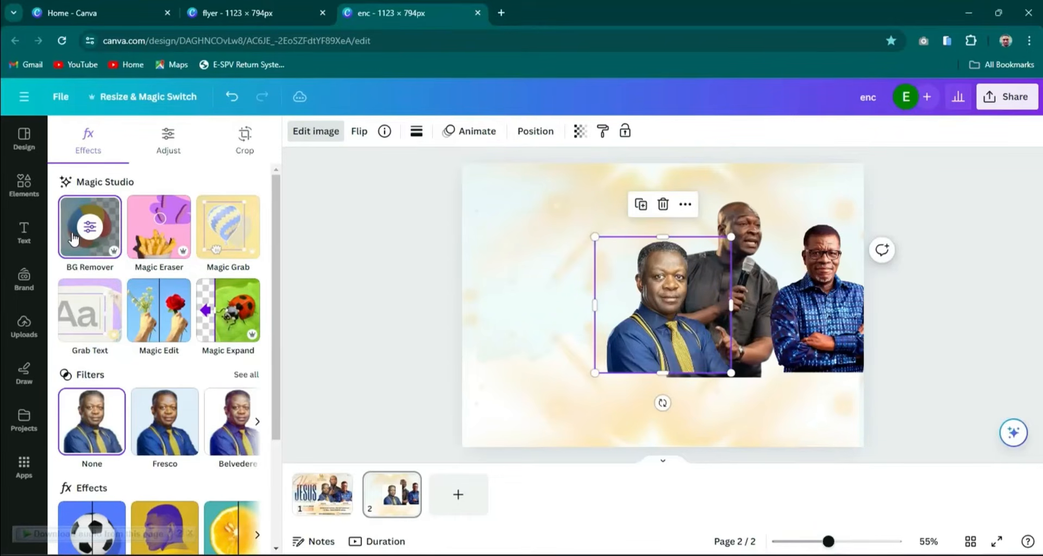
# - Move the cut-out of the speaker with the yellow tie left of the centre speaker and check the finished flyer on page 1
pyautogui.moveTo(652, 320); pyautogui.dragTo(590, 313)
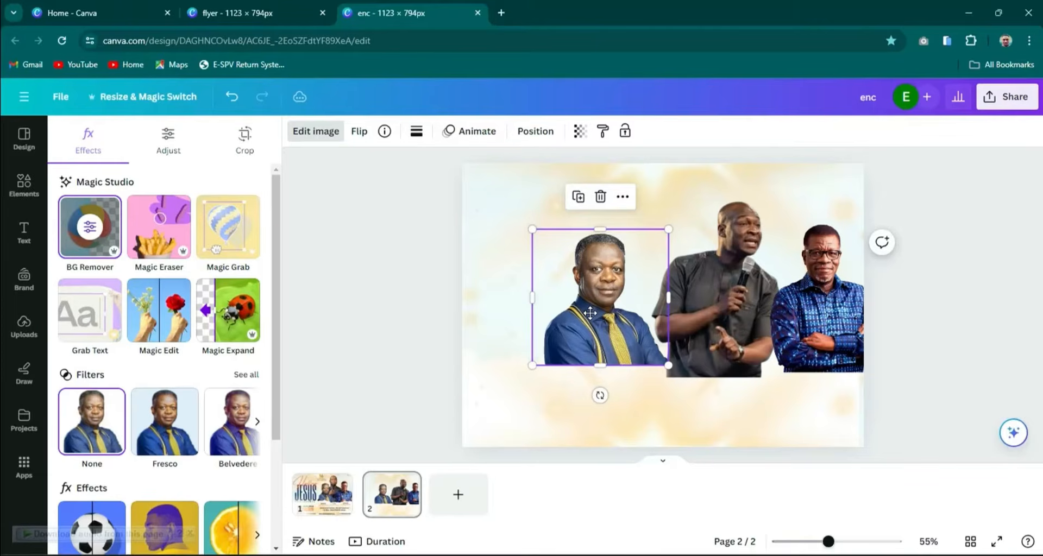
pyautogui.click(331, 496)
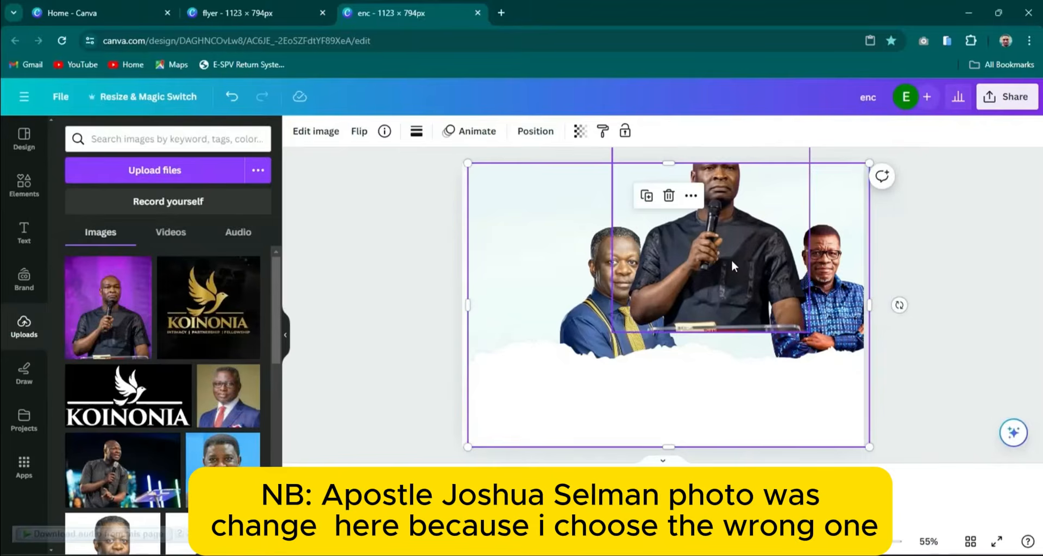
# - Place the cut-out of the black-shirted speaker with the microphone between the other two speakers, its lower edge meeting the ripped paper
pyautogui.click(731, 260)
pyautogui.moveTo(726, 228); pyautogui.dragTo(761, 262)
pyautogui.click(905, 262)
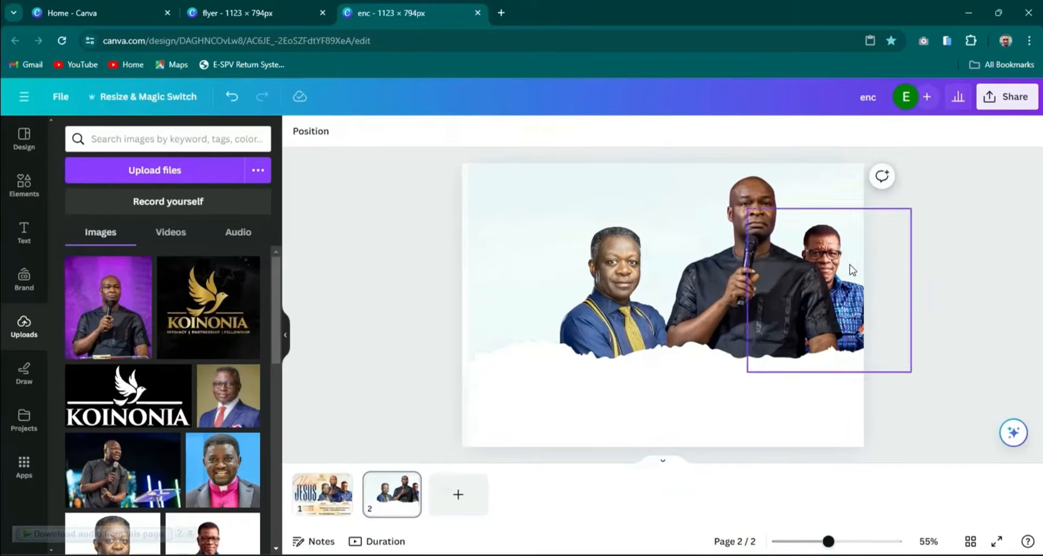
# - Bring the cut-out of the speaker with the yellow tie in front of the centre speaker and move it right to overlap him
pyautogui.moveTo(605, 279)
pyautogui.mouseDown()
pyautogui.moveTo(673, 289)
pyautogui.moveTo(617, 281)
pyautogui.mouseUp()
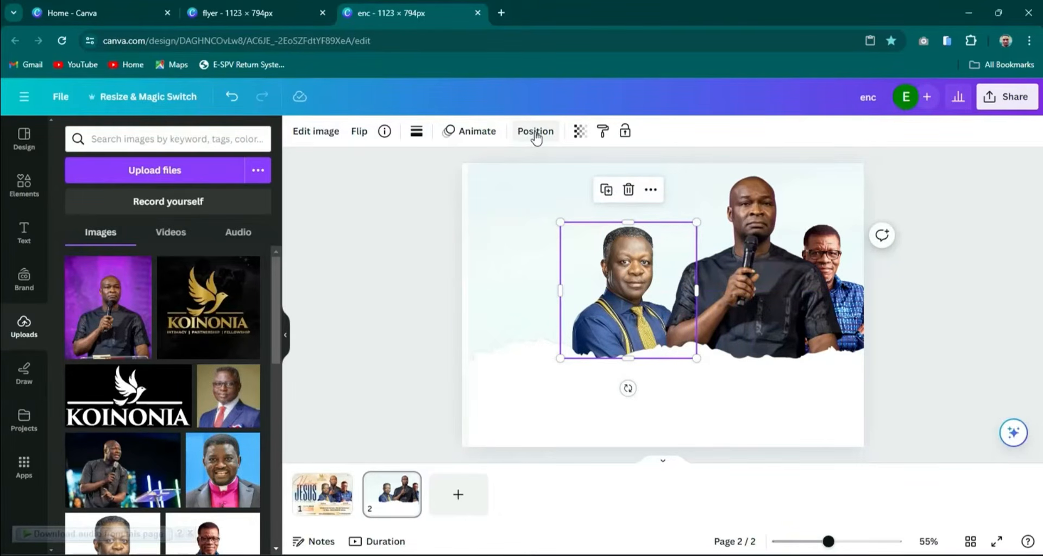
pyautogui.click(536, 137)
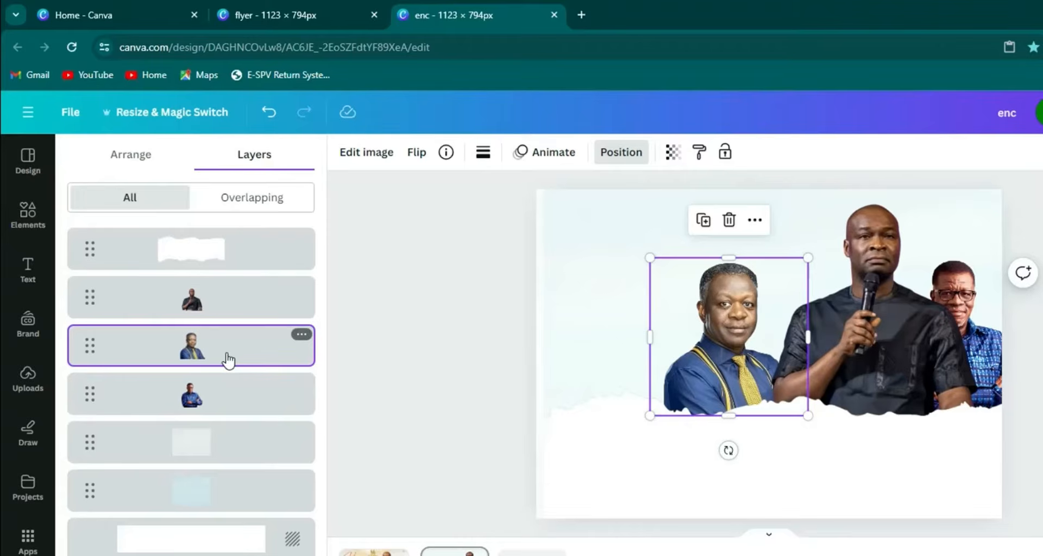
pyautogui.moveTo(228, 353); pyautogui.dragTo(231, 291)
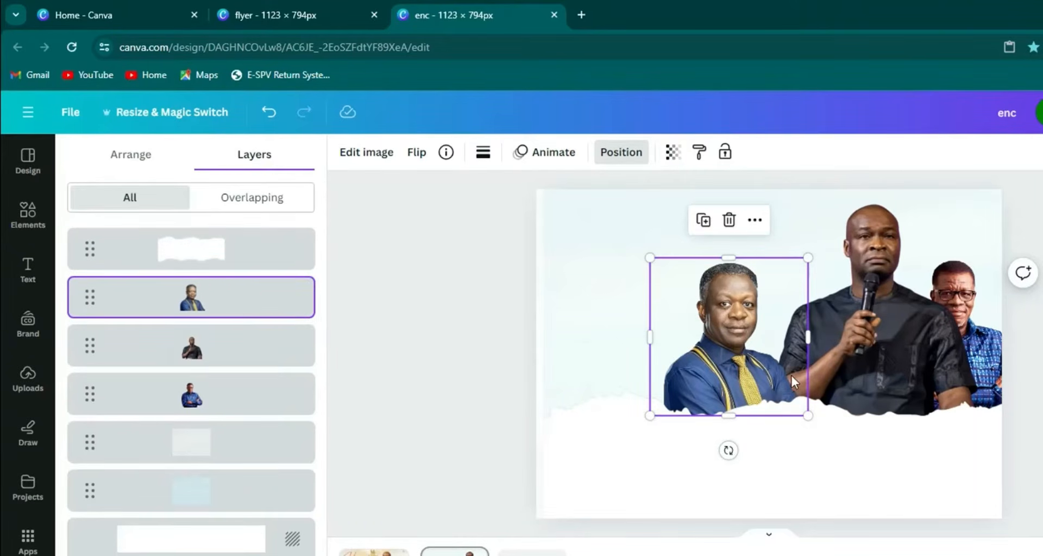
pyautogui.moveTo(718, 336); pyautogui.dragTo(789, 335)
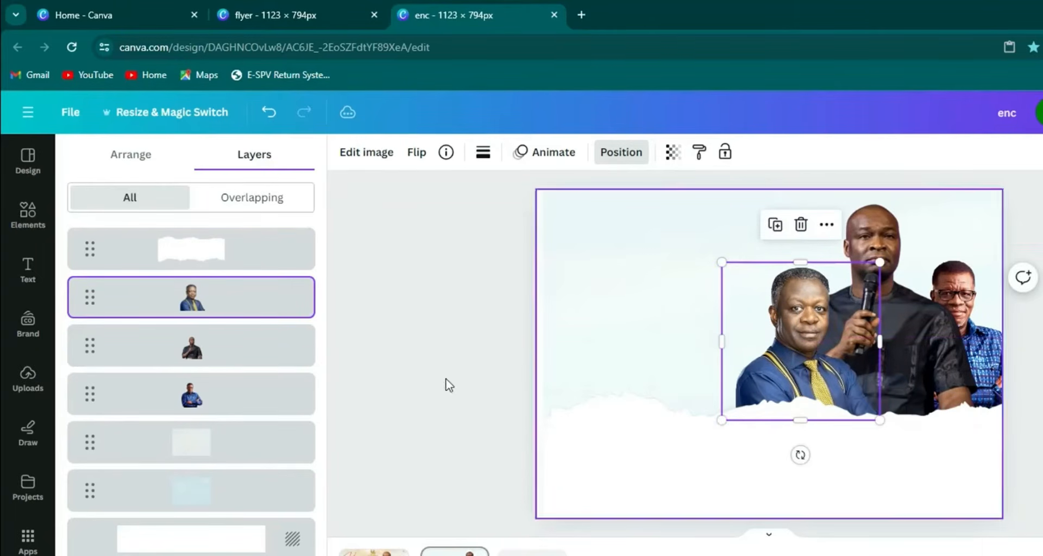
# - Bring the cut-out of the speaker in the blue patterned shirt in front of the centre speaker and move it slightly left over him
pyautogui.click(242, 399)
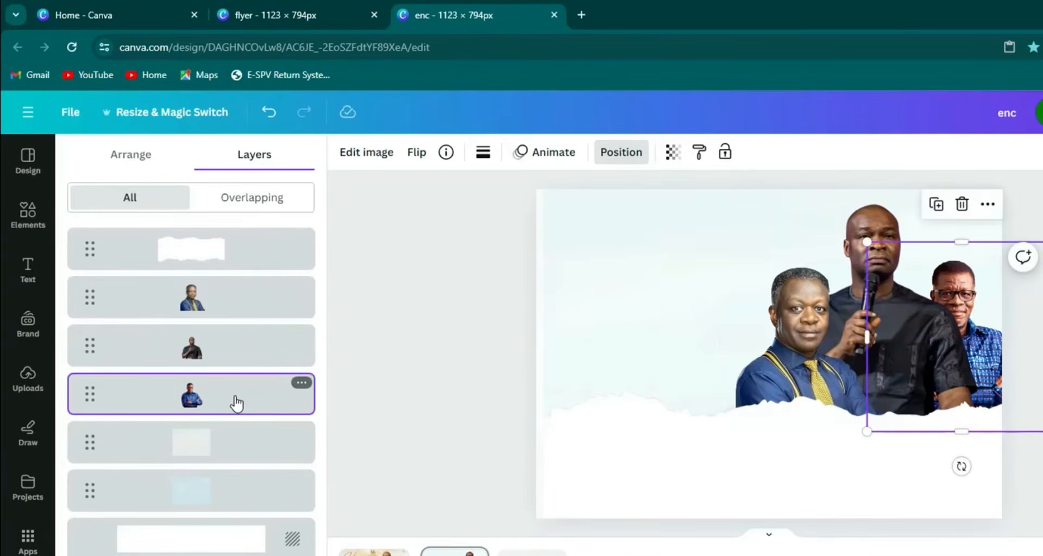
pyautogui.moveTo(231, 380); pyautogui.dragTo(235, 343)
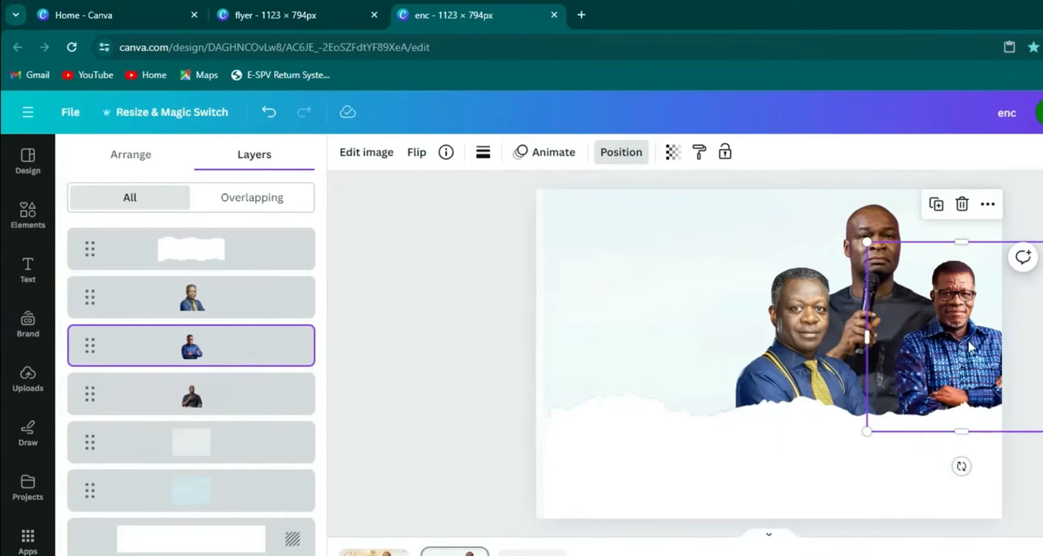
pyautogui.moveTo(964, 349); pyautogui.dragTo(944, 345)
pyautogui.click(27, 379)
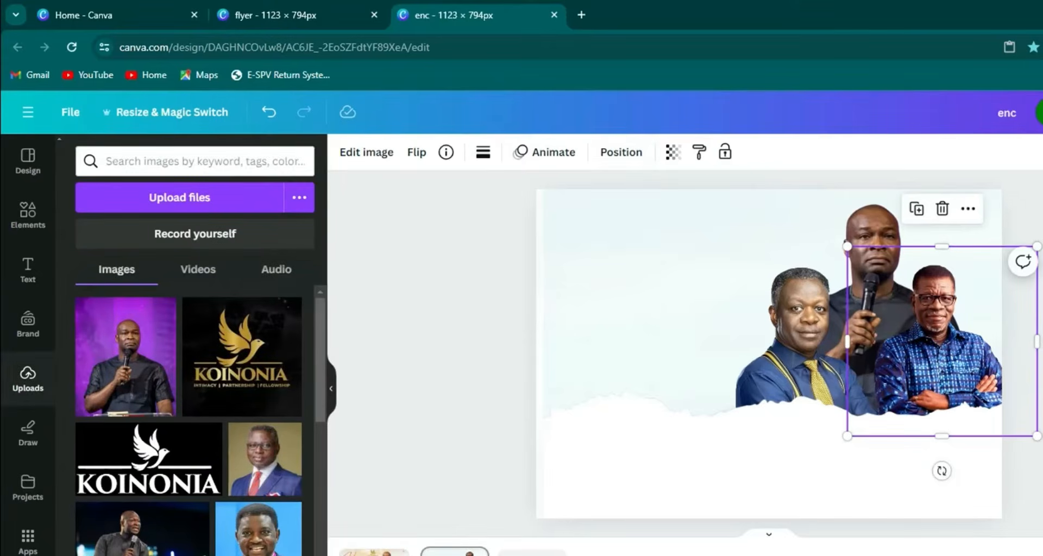
pyautogui.press('Escape')
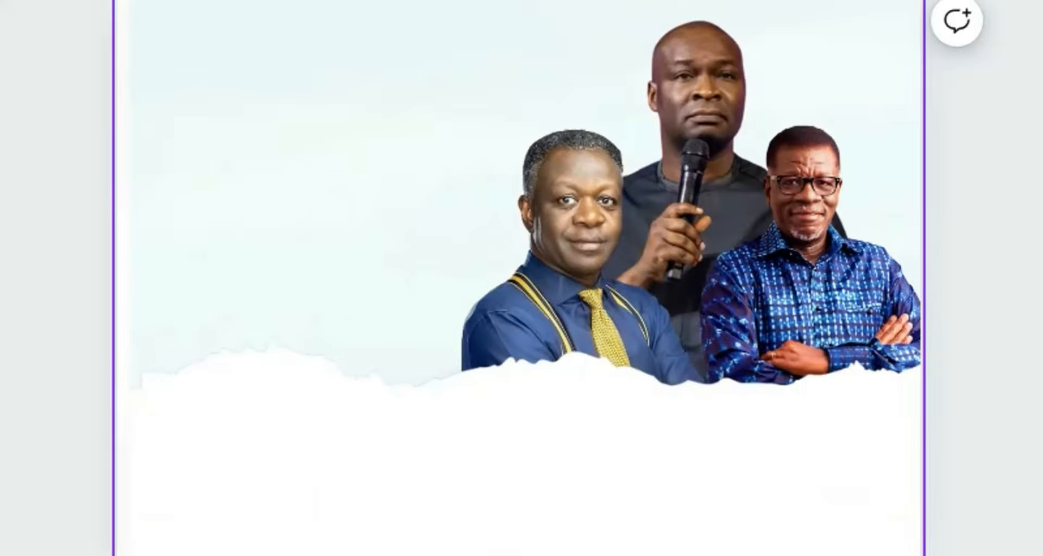
# - Fine-tune the spacing of the three speakers, spreading the two front cut-outs apart and centring the speaker with the microphone behind them
pyautogui.moveTo(811, 297); pyautogui.dragTo(847, 296)
pyautogui.moveTo(593, 285); pyautogui.dragTo(580, 285)
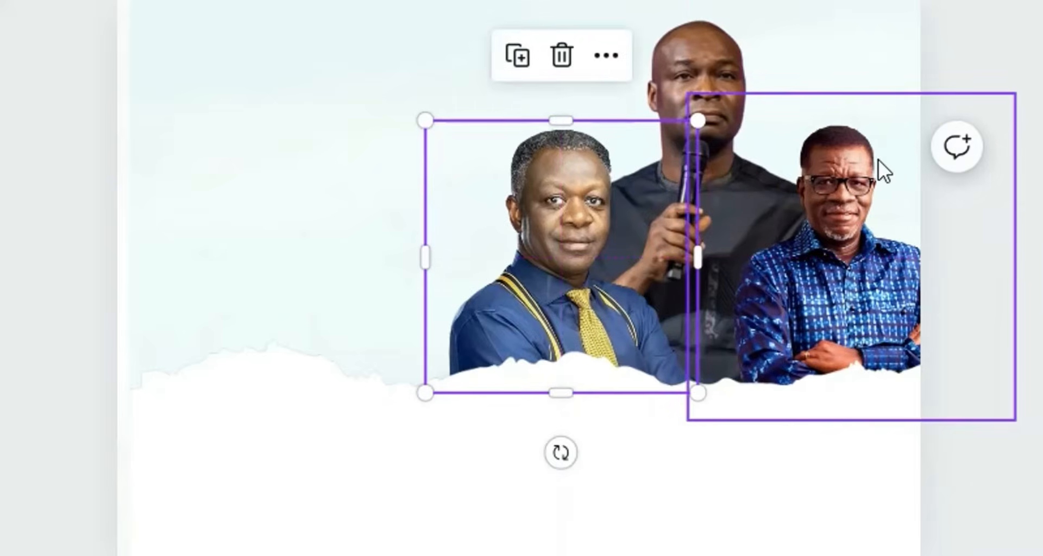
pyautogui.click(720, 68)
pyautogui.moveTo(708, 70); pyautogui.dragTo(728, 61)
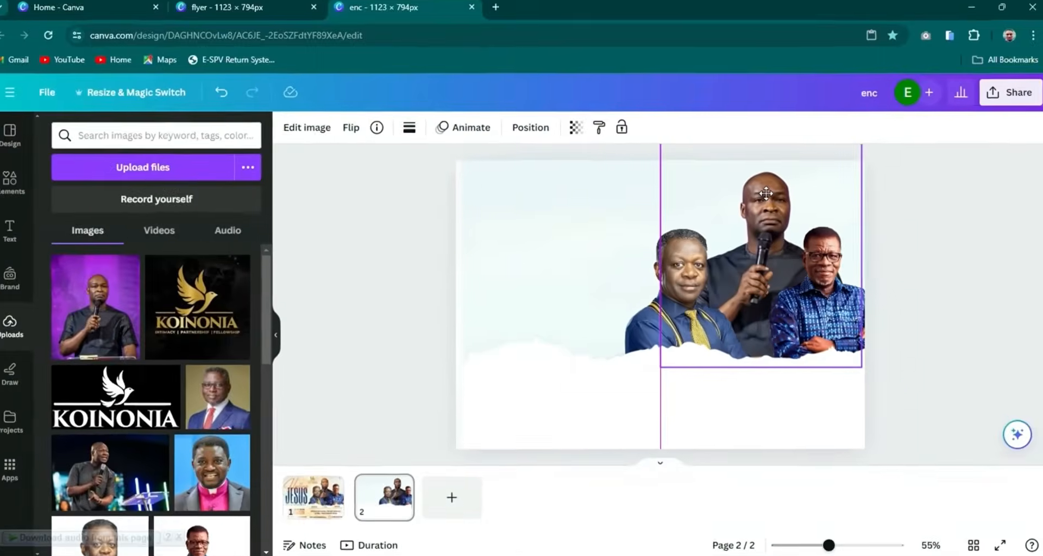
pyautogui.moveTo(766, 193); pyautogui.dragTo(764, 196)
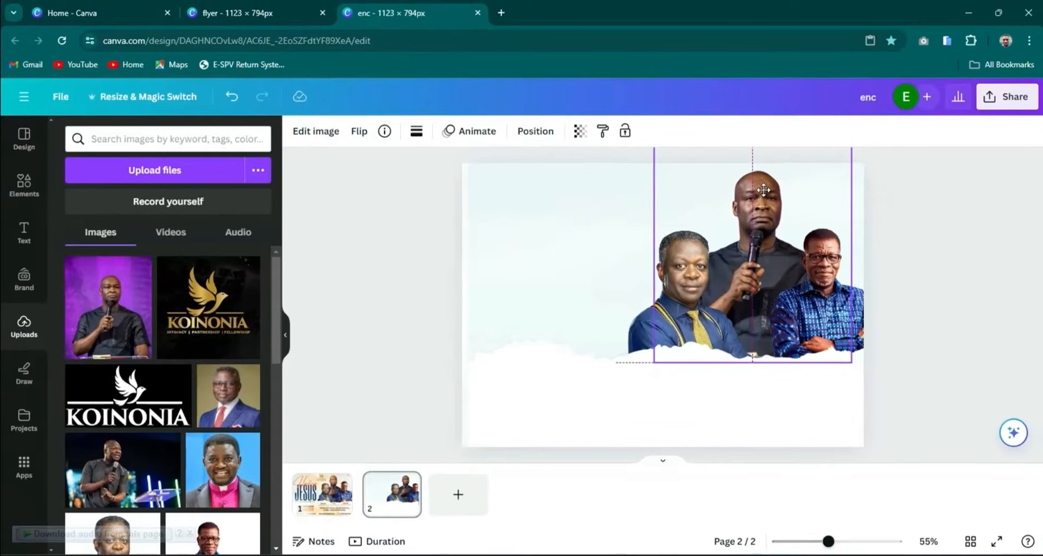
pyautogui.click(912, 235)
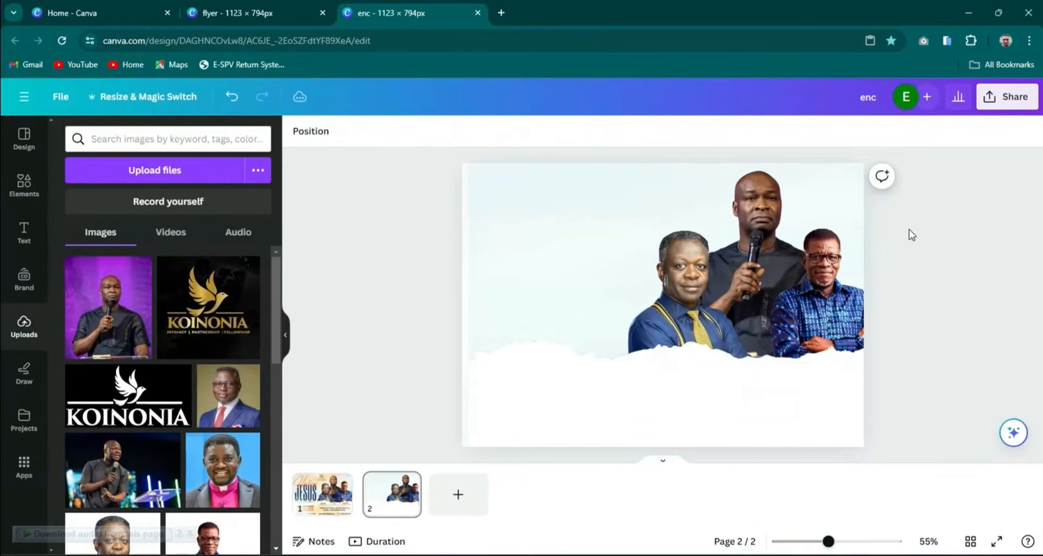
pyautogui.click(499, 263)
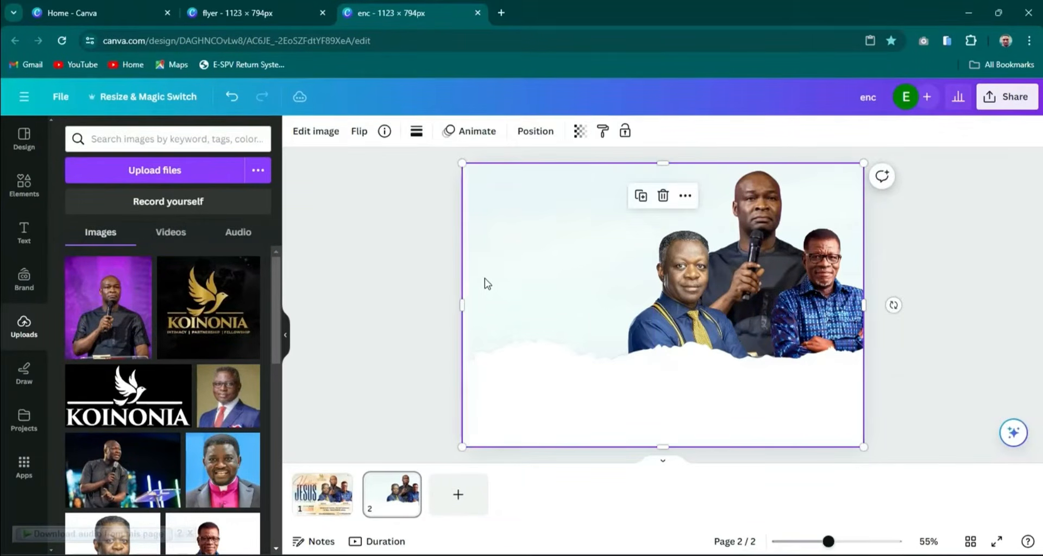
pyautogui.moveTo(465, 307); pyautogui.dragTo(465, 308)
pyautogui.click(914, 273)
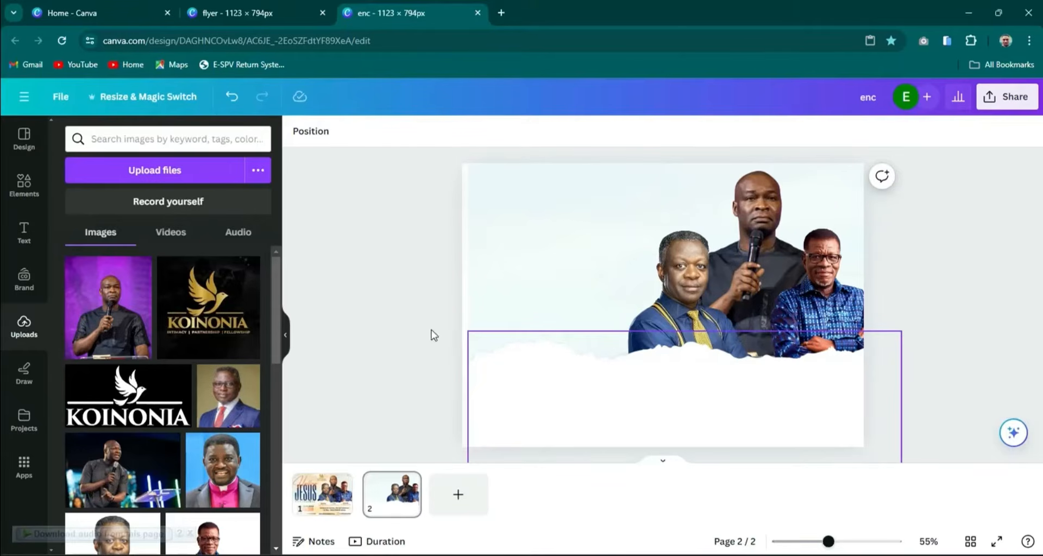
# - Check the logo on page 1's finished flyer and add the uploaded gold Koinonia logo near the upper edge of page 2
pyautogui.click(333, 497)
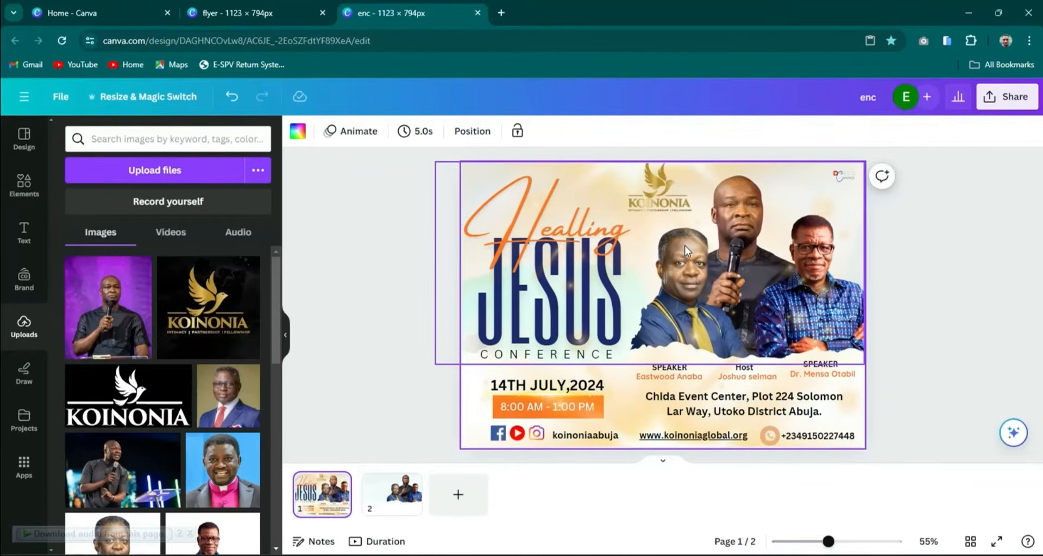
pyautogui.click(667, 196)
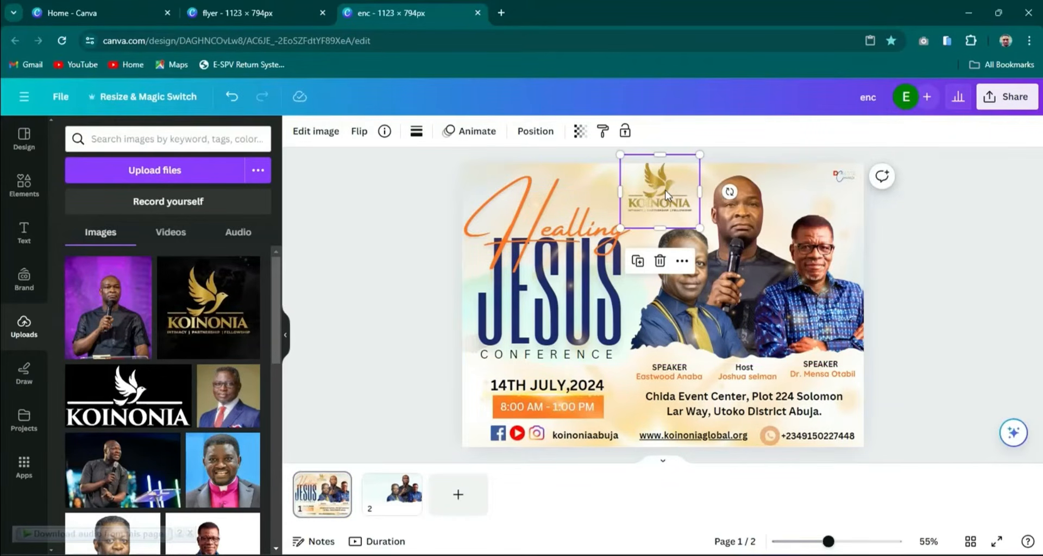
pyautogui.click(931, 276)
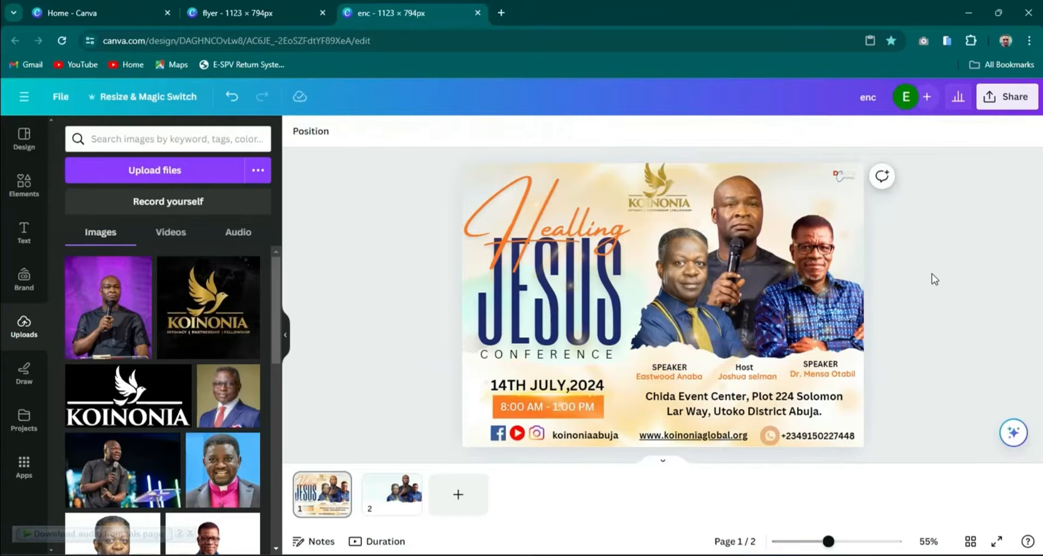
pyautogui.click(400, 496)
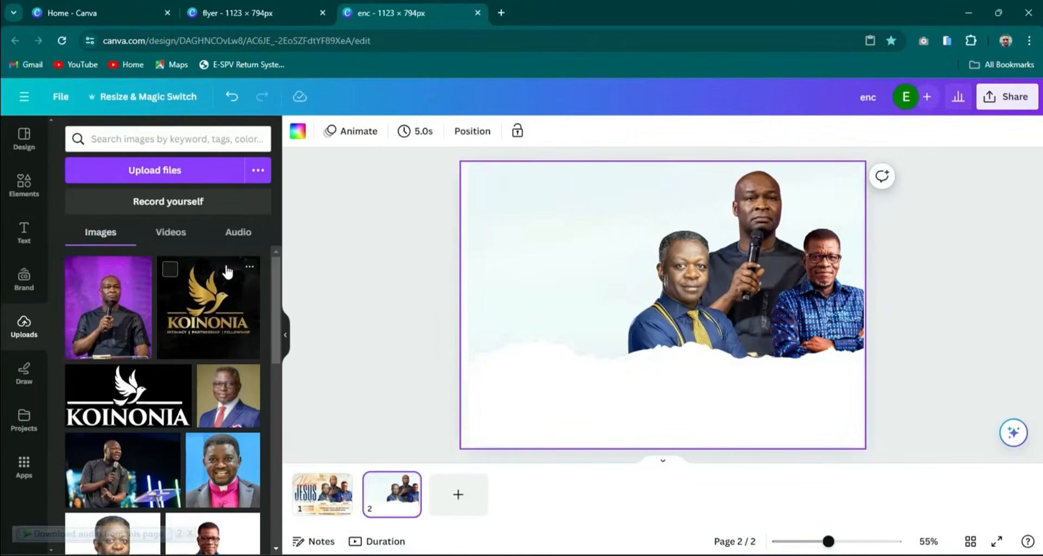
pyautogui.click(220, 310)
pyautogui.moveTo(665, 307); pyautogui.dragTo(613, 204)
# - Remove the black background of the Koinonia logo and place it above the speaker with the yellow tie
pyautogui.click(318, 131)
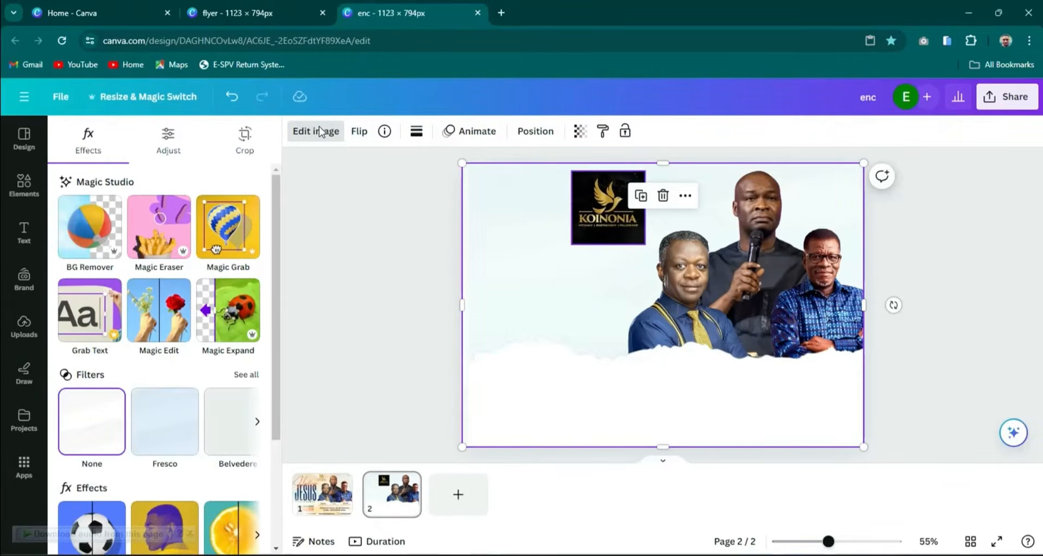
pyautogui.click(94, 223)
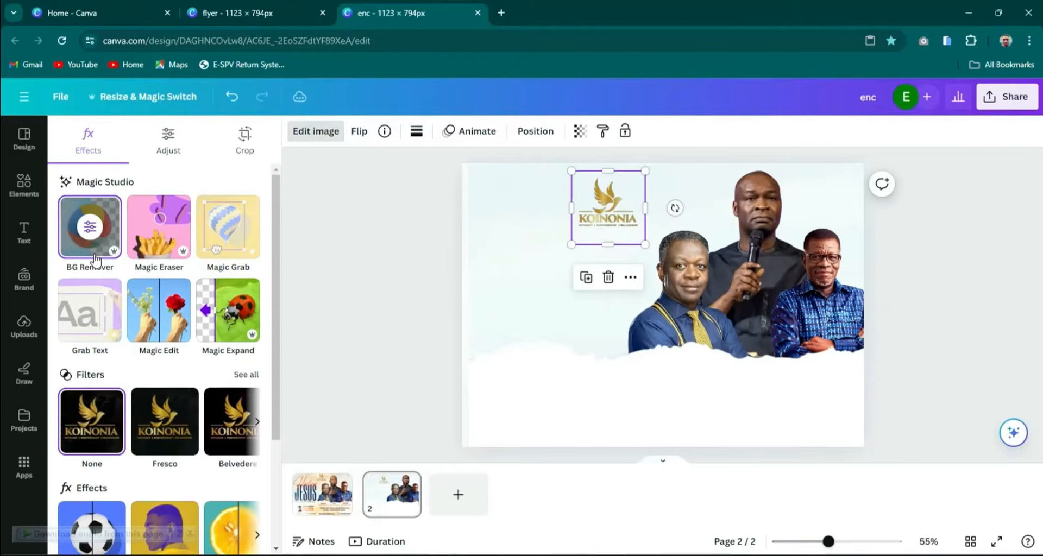
pyautogui.moveTo(613, 201); pyautogui.dragTo(671, 190)
pyautogui.click(956, 248)
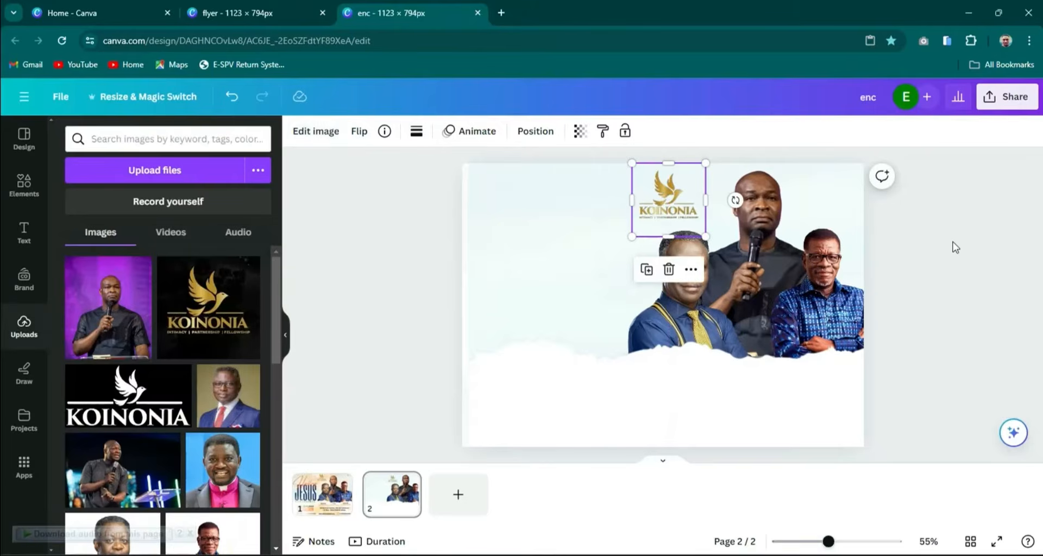
pyautogui.click(956, 248)
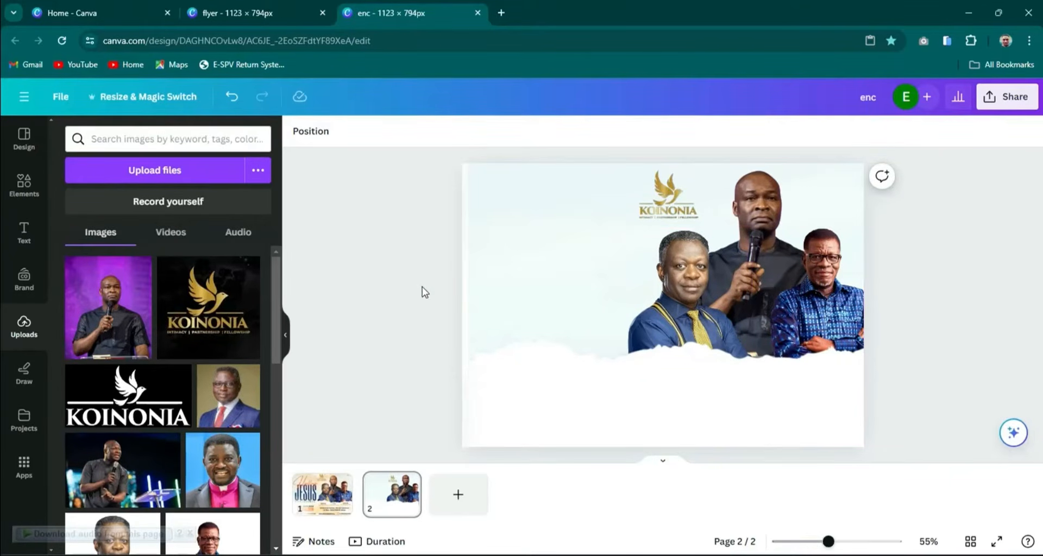
# - Examine the title texts and layers of the finished flyer on page 1 to identify the font of the JESUS text
pyautogui.click(310, 509)
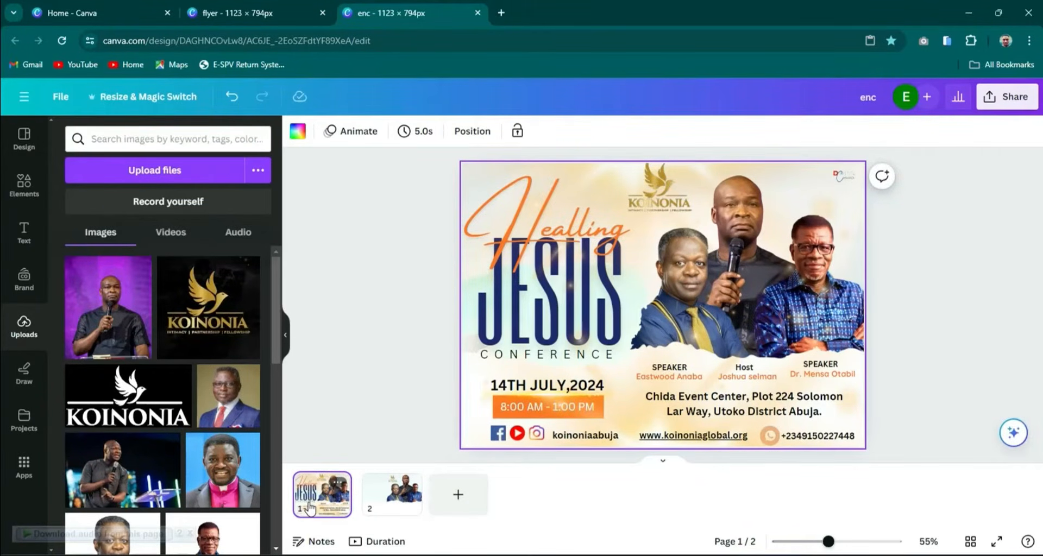
pyautogui.click(516, 299)
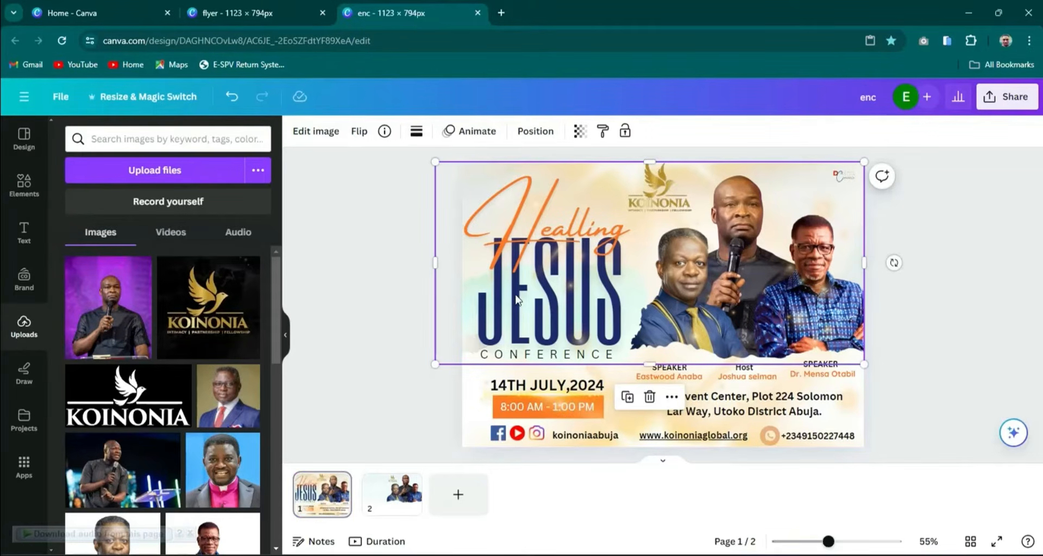
pyautogui.click(582, 242)
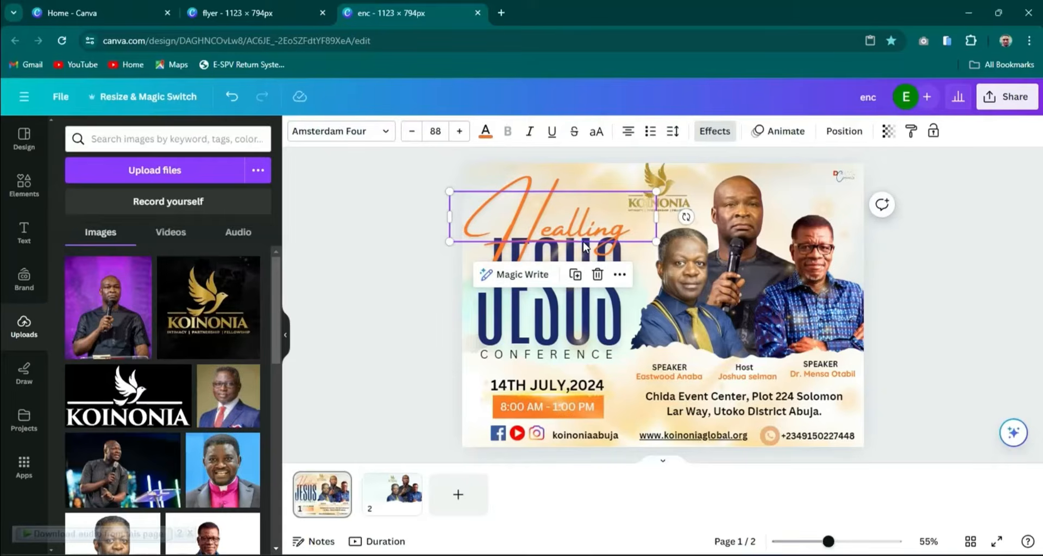
pyautogui.click(595, 314)
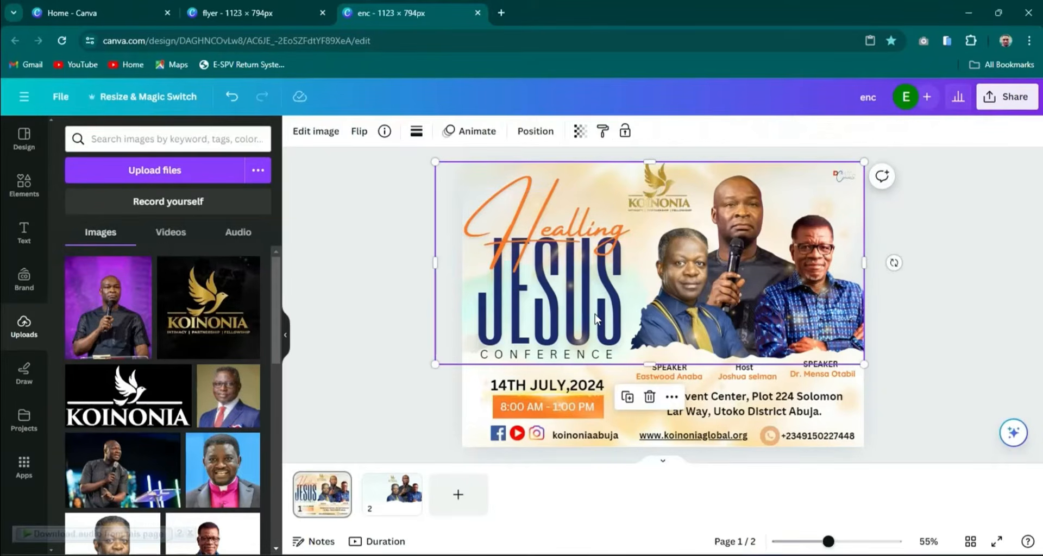
pyautogui.click(536, 131)
pyautogui.scroll(-5, 259, 291)
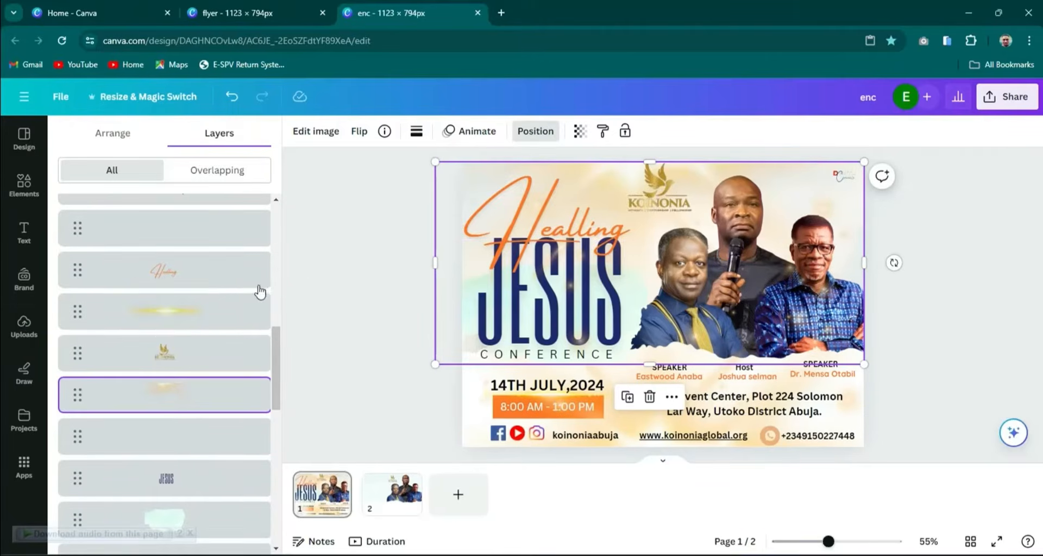
pyautogui.scroll(-4, 257, 312)
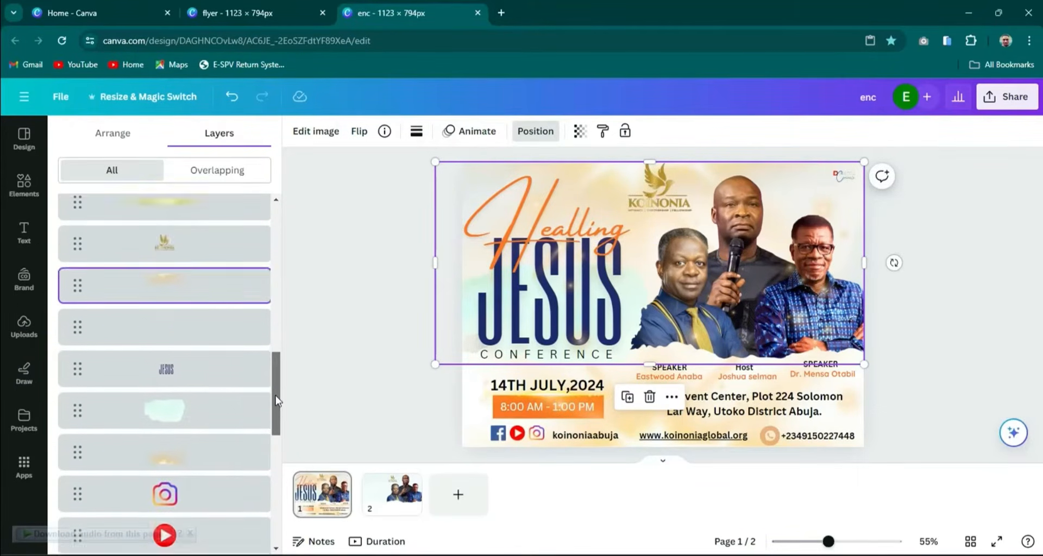
pyautogui.click(175, 260)
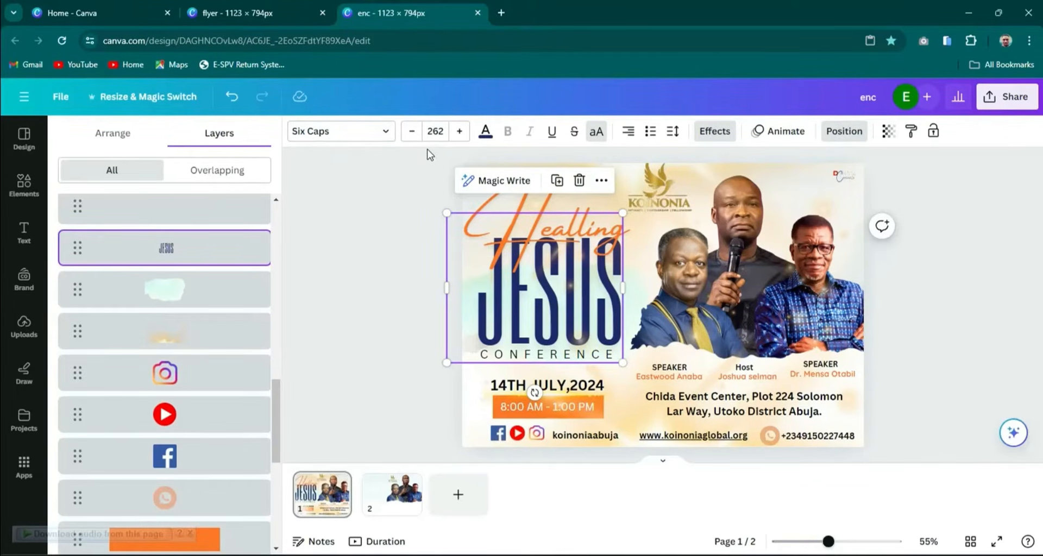
# - Add the heading text JESUS to page 2 and place it in the empty area left of the speakers
pyautogui.rightClick(407, 486)
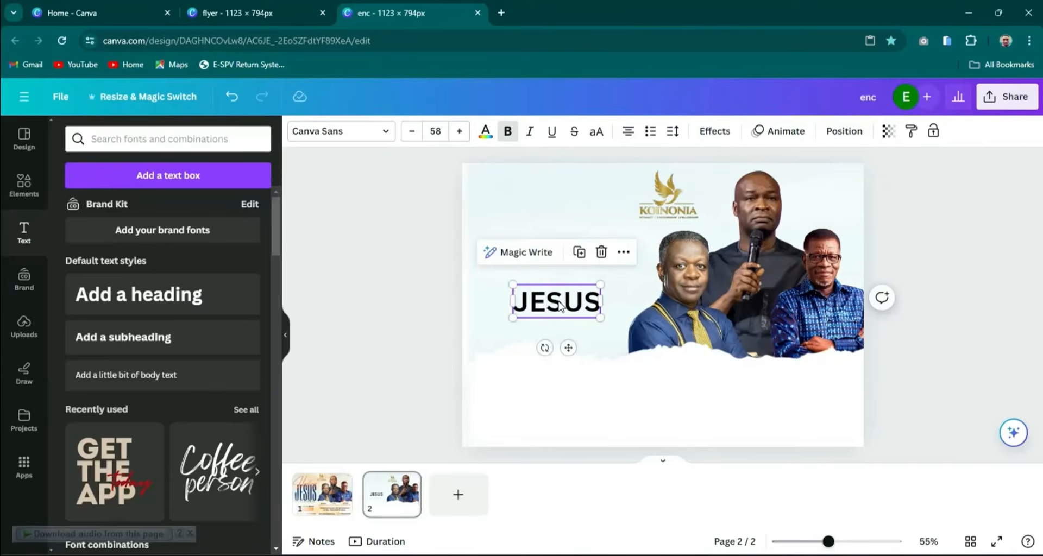
pyautogui.moveTo(559, 307)
pyautogui.mouseDown()
pyautogui.moveTo(536, 303)
pyautogui.moveTo(555, 300)
pyautogui.mouseUp()
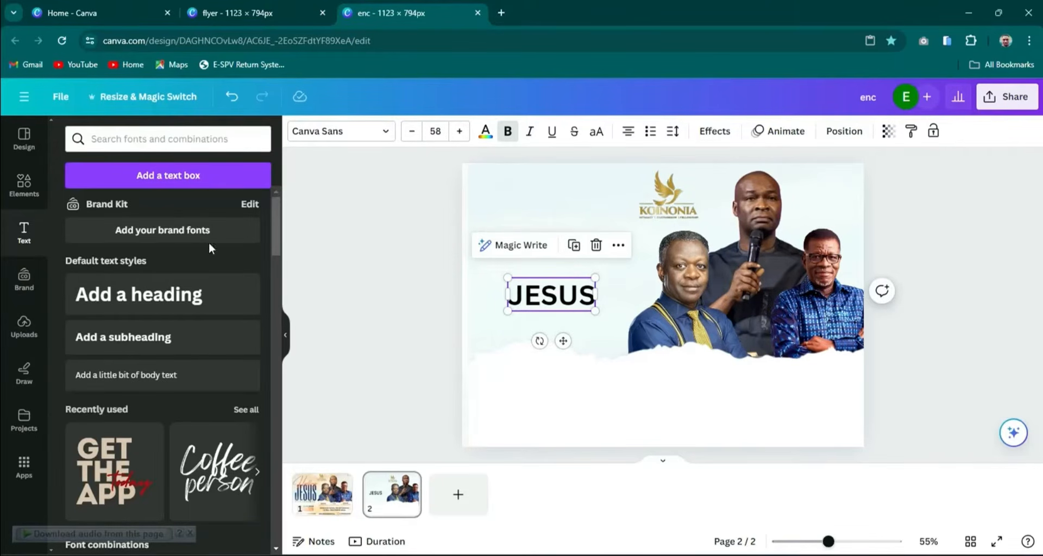
# - Add the 30% OFF ON ALL PRODUCTS font combination to page 2 and select its large number 30
pyautogui.moveTo(279, 229); pyautogui.dragTo(272, 491)
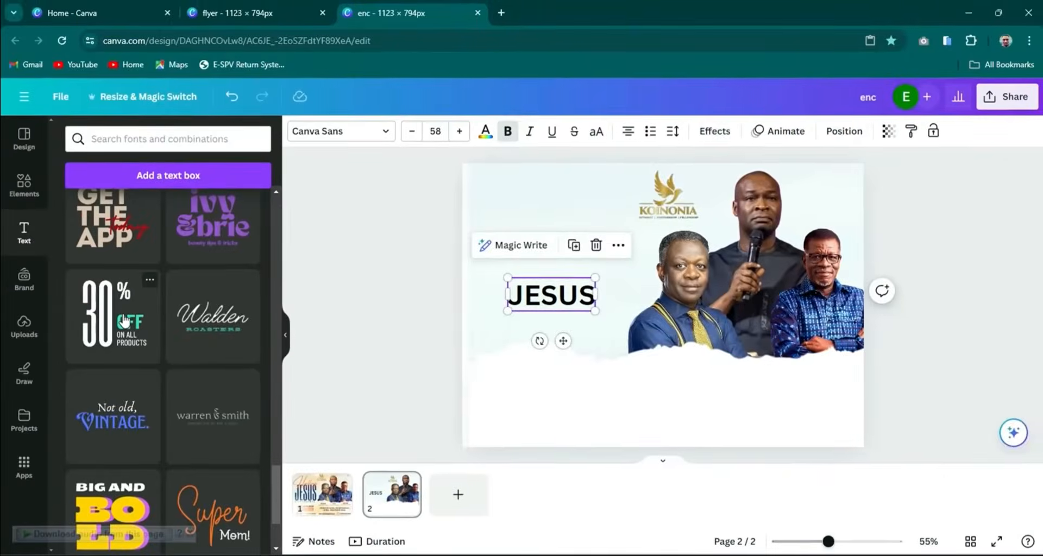
pyautogui.click(125, 321)
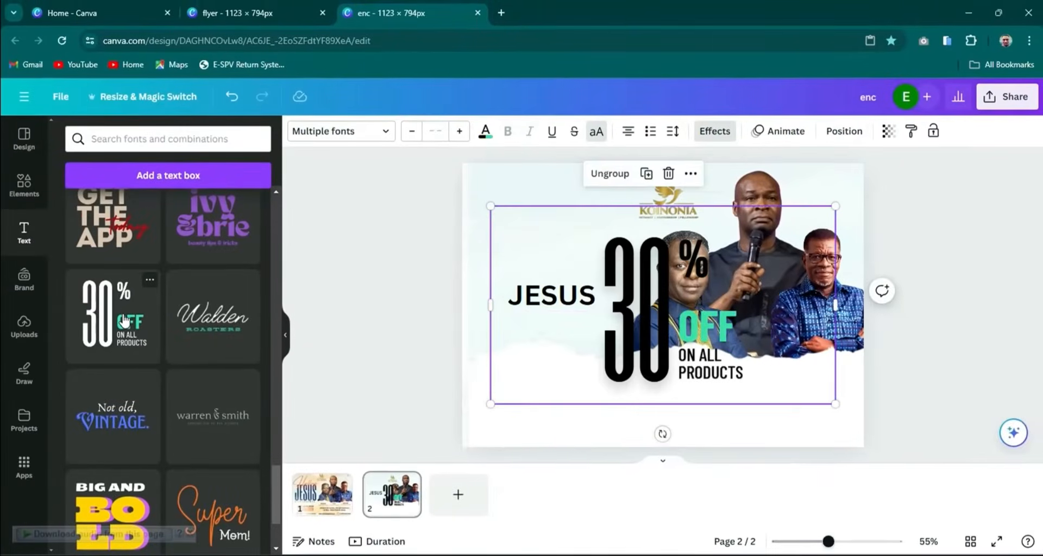
pyautogui.click(630, 307)
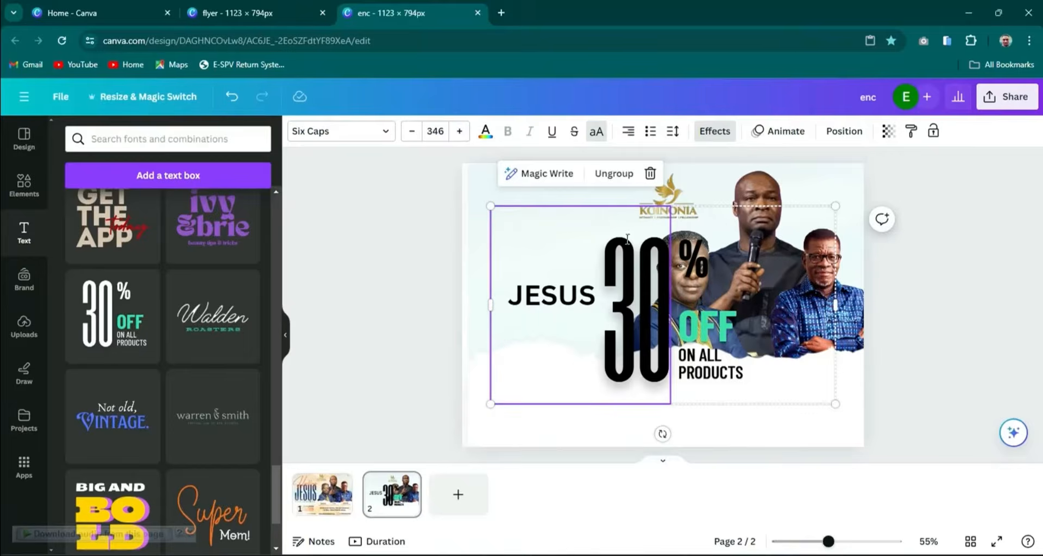
pyautogui.doubleClick(647, 298)
pyautogui.click(634, 290)
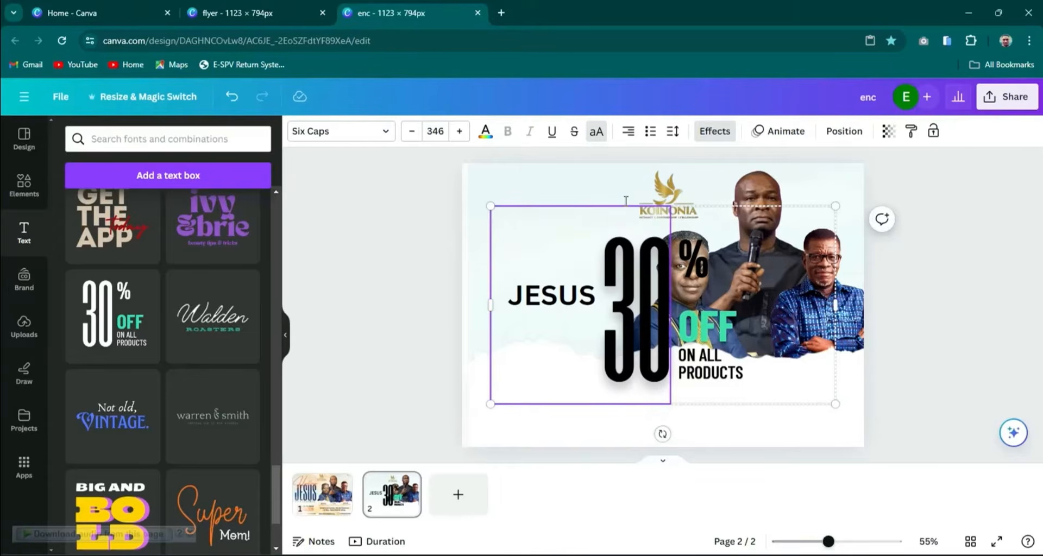
# - Ungroup the font combination and delete its %, OFF and ON ALL PRODUCTS texts, keeping only the number 30
pyautogui.click(694, 246)
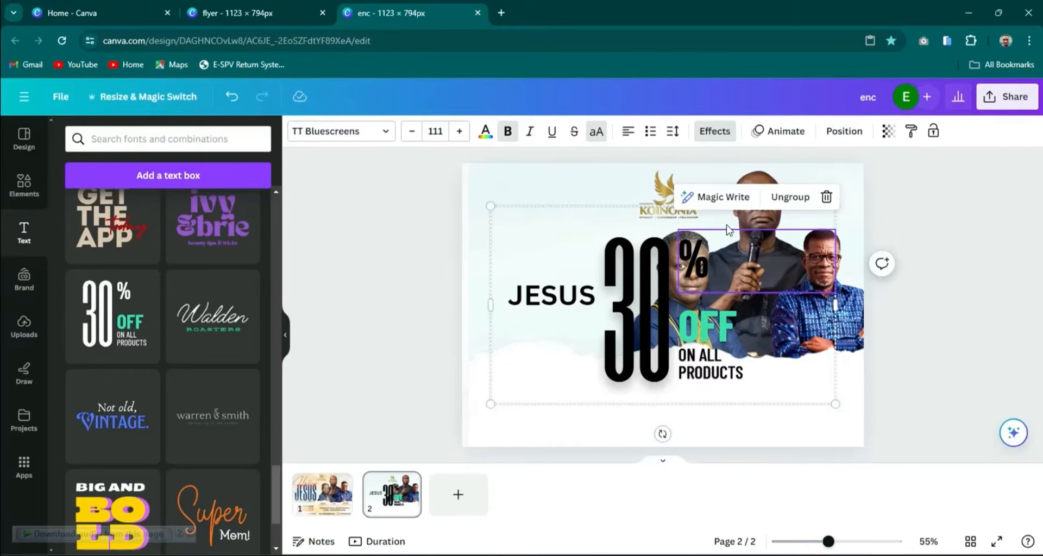
pyautogui.click(820, 210)
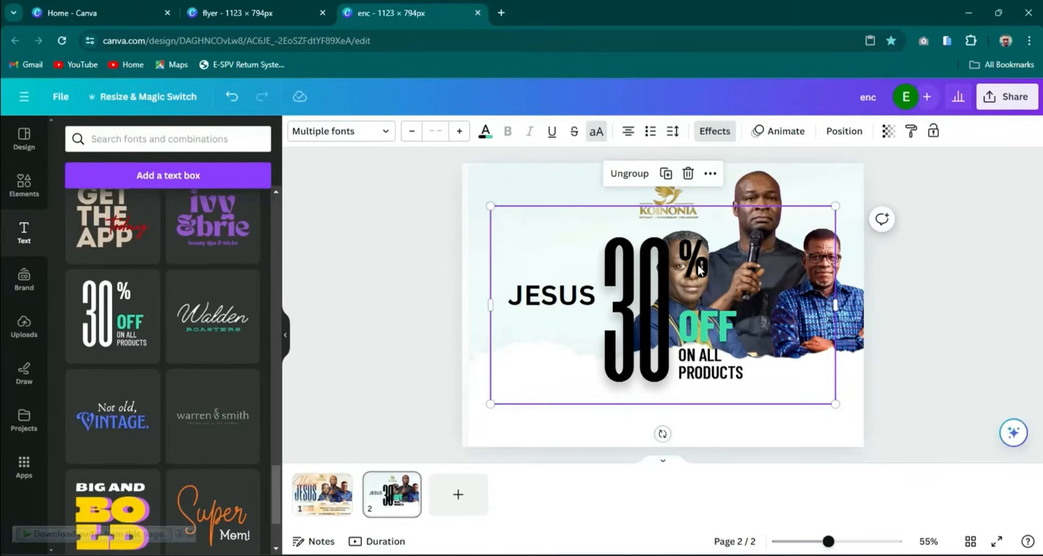
pyautogui.click(635, 175)
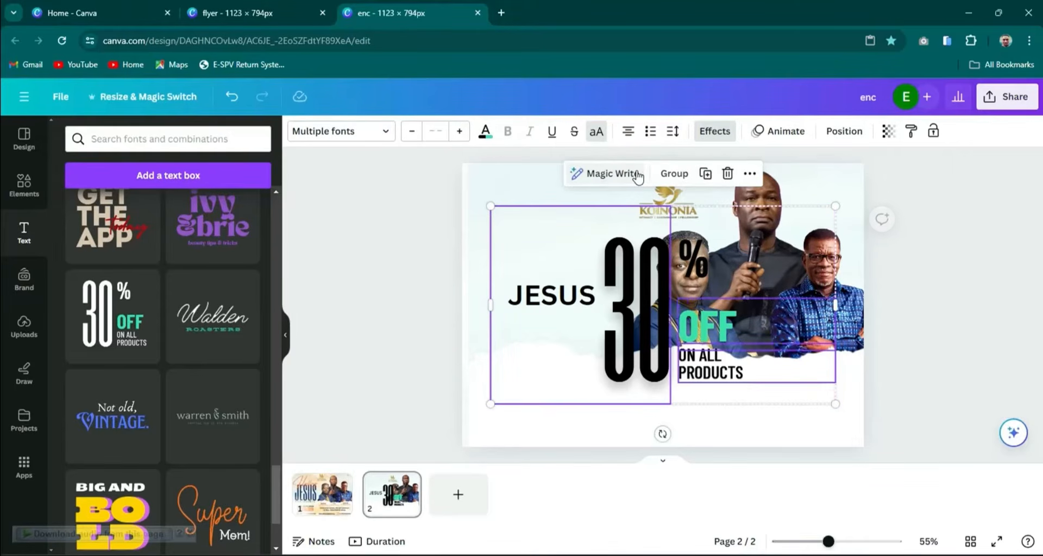
pyautogui.click(696, 266)
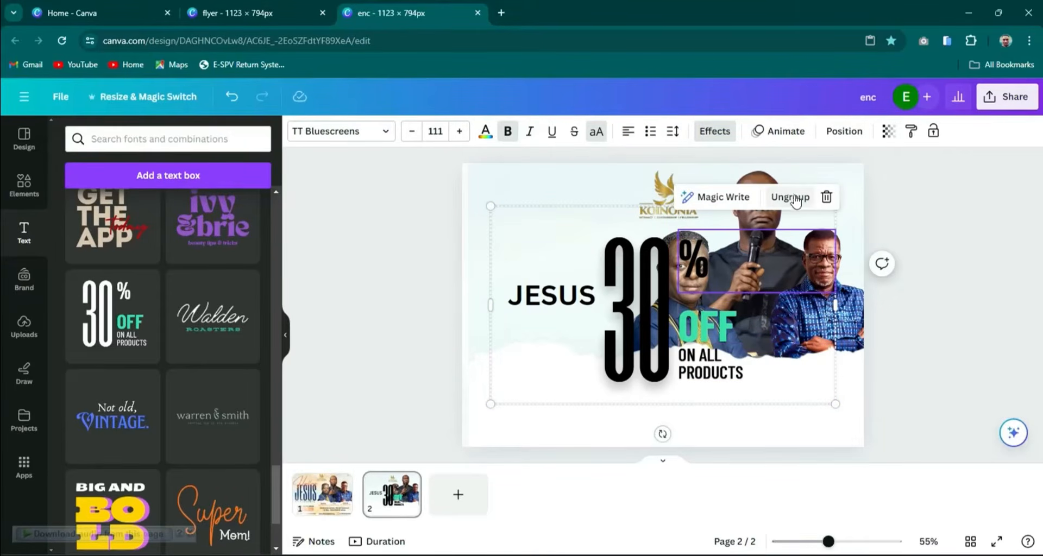
pyautogui.click(827, 200)
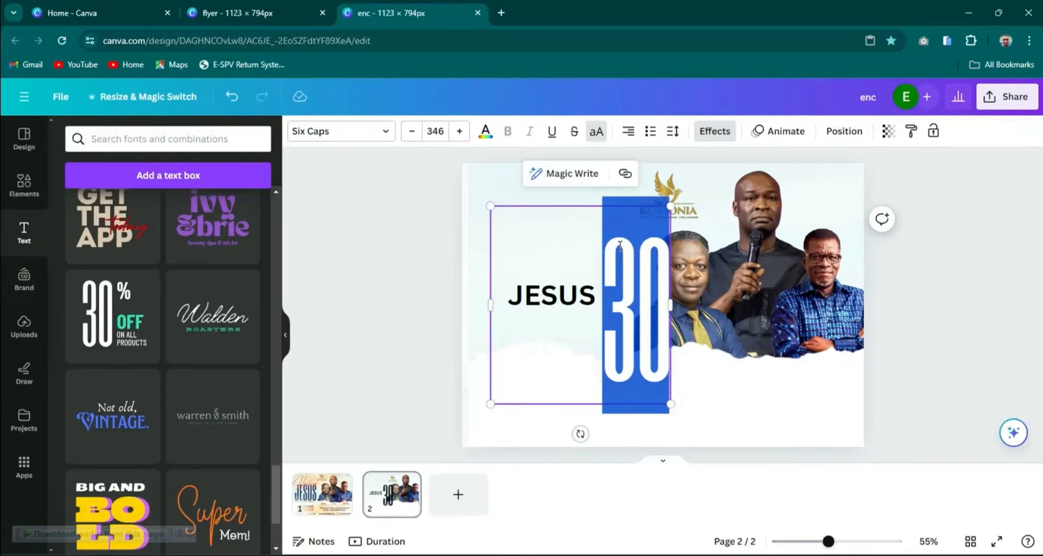
# - Replace the number 30 with the text JESUS in the Six Caps font
pyautogui.write('J')
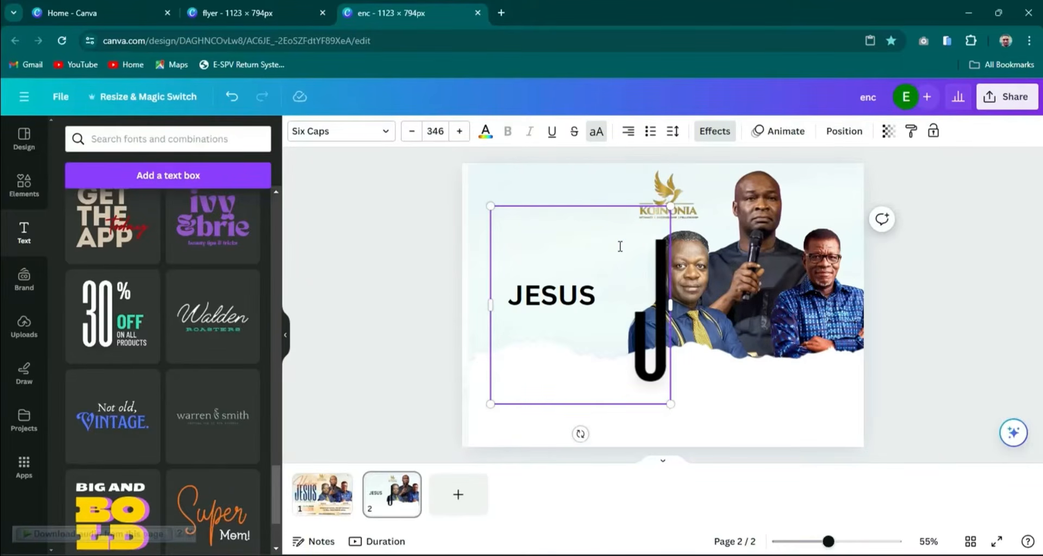
pyautogui.write('ESUS')
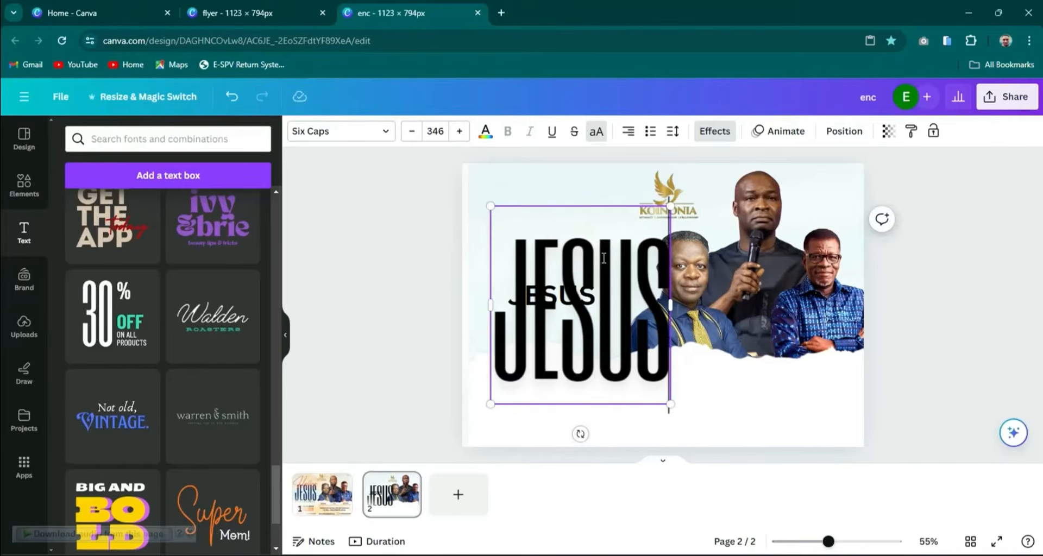
pyautogui.click(977, 247)
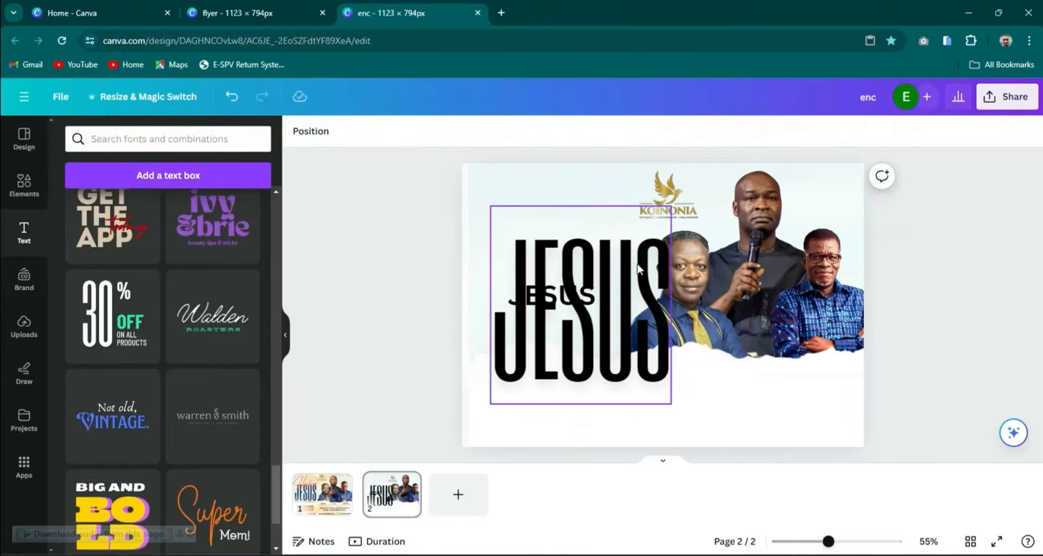
# - Move the large Six Caps JESUS text aside and delete the plain Canva Sans JESUS heading
pyautogui.moveTo(618, 281); pyautogui.dragTo(633, 410)
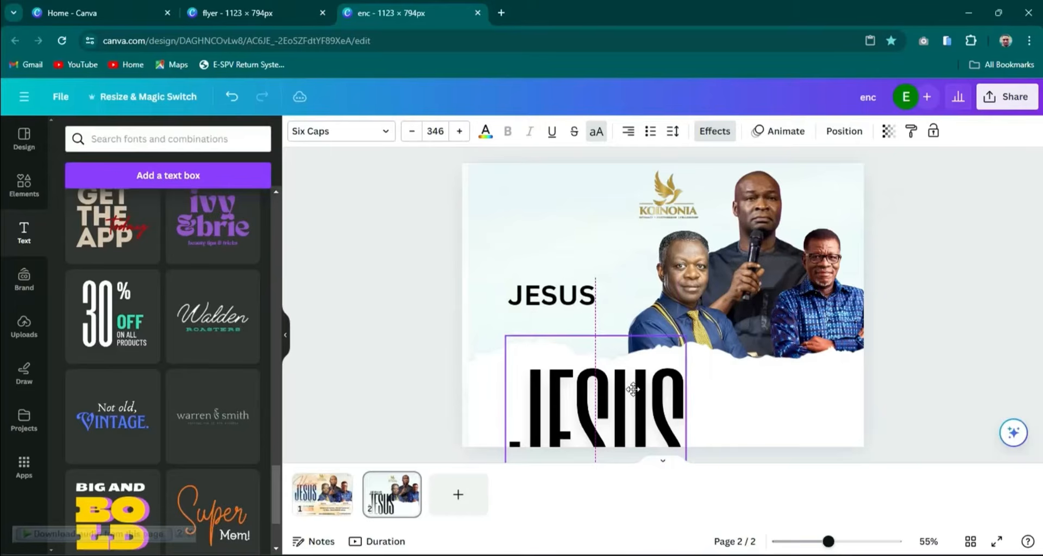
pyautogui.click(538, 283)
pyautogui.press('Delete')
pyautogui.click(588, 372)
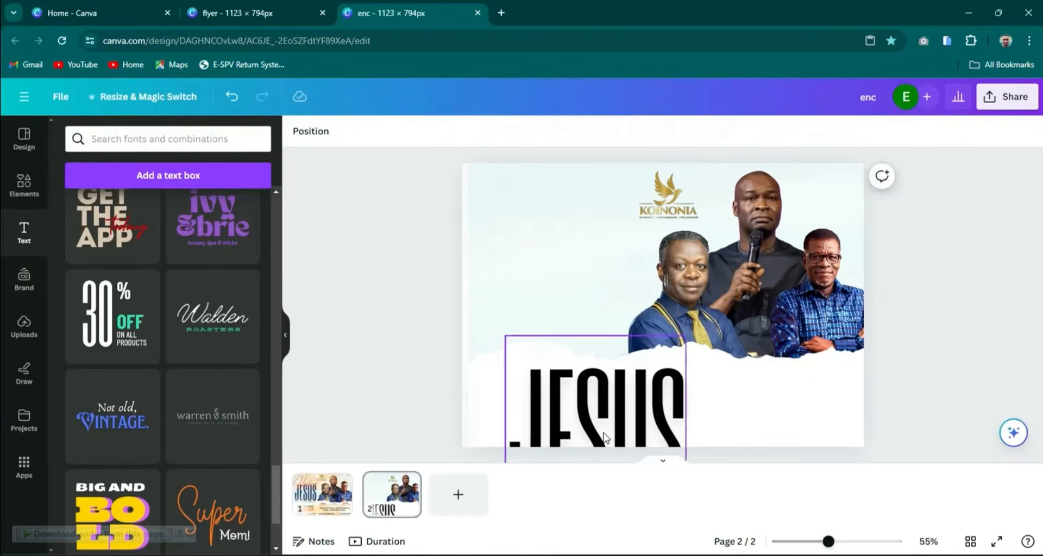
# - Scale the JESUS text down to font size 238 and place it beside the speaker with the yellow tie, just above the torn paper edge
pyautogui.moveTo(584, 396); pyautogui.dragTo(557, 237)
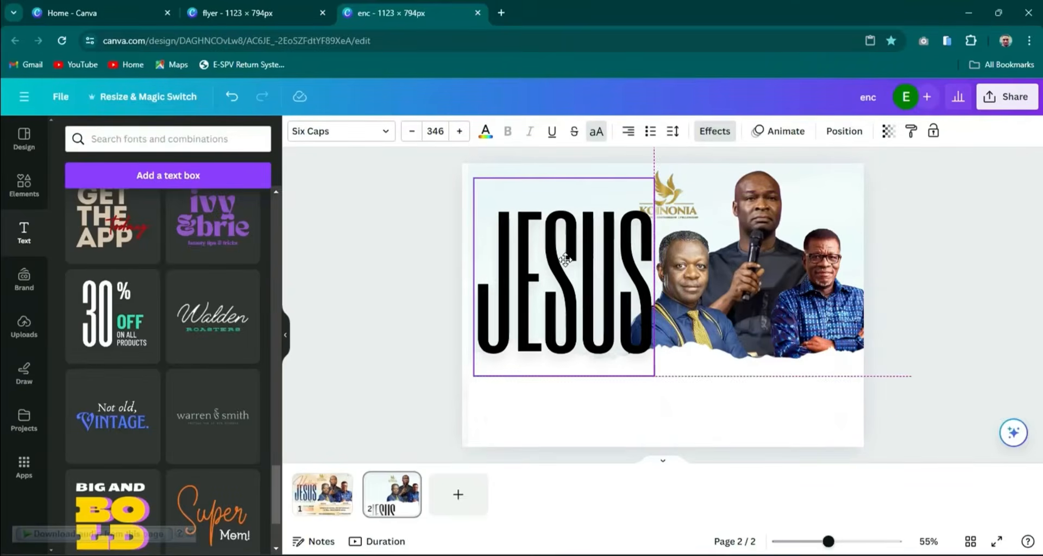
pyautogui.moveTo(659, 172); pyautogui.dragTo(613, 227)
pyautogui.moveTo(564, 295)
pyautogui.mouseDown()
pyautogui.moveTo(577, 273)
pyautogui.moveTo(569, 277)
pyautogui.mouseUp()
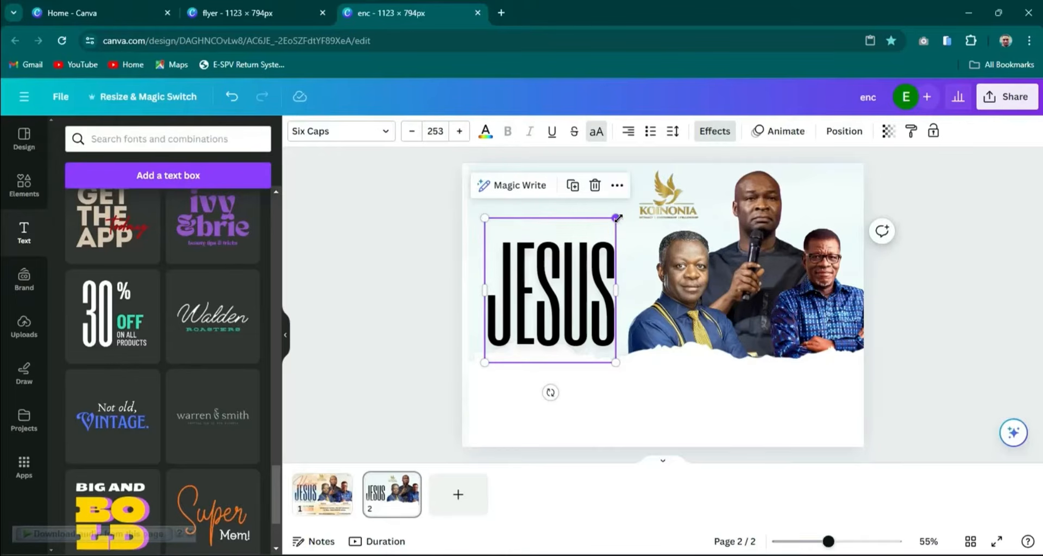
pyautogui.moveTo(617, 218)
pyautogui.mouseDown()
pyautogui.moveTo(609, 234)
pyautogui.moveTo(622, 232)
pyautogui.mouseUp()
pyautogui.moveTo(563, 269); pyautogui.dragTo(558, 273)
pyautogui.click(1019, 262)
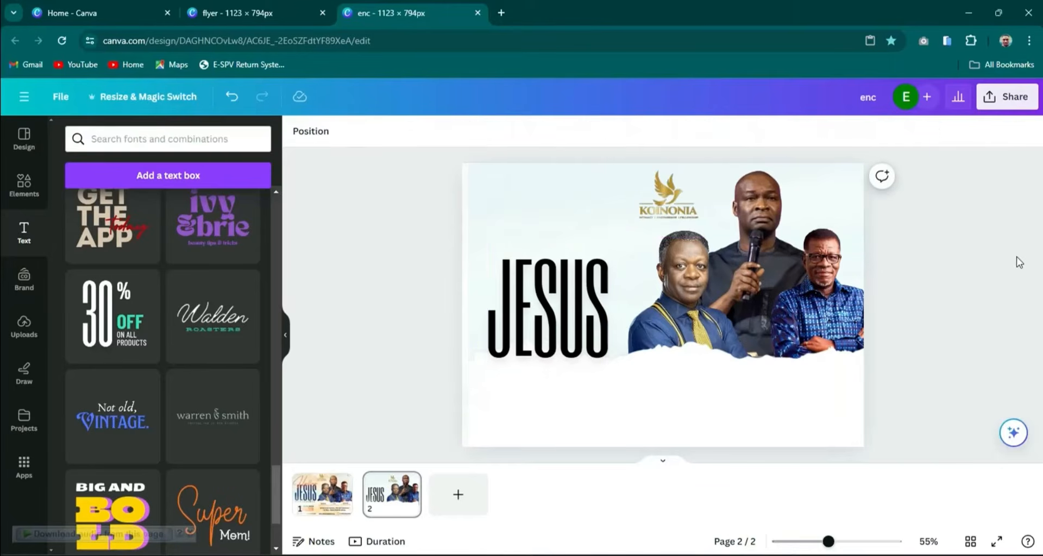
pyautogui.moveTo(549, 314); pyautogui.dragTo(555, 305)
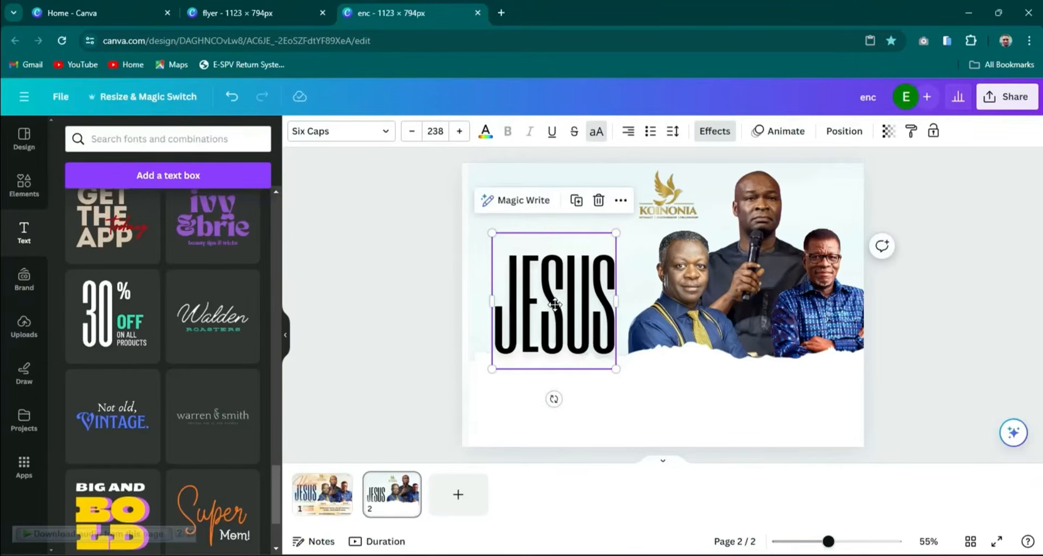
# - Check the title colour on page 1's finished flyer and recolour the whole JESUS text on page 2 dark blue #232a5f
pyautogui.click(324, 510)
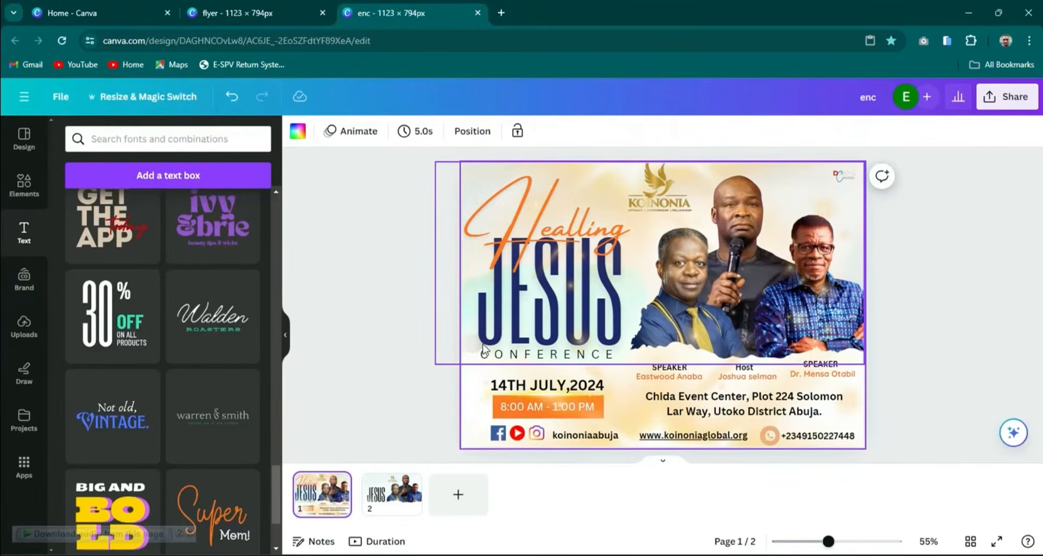
pyautogui.click(407, 484)
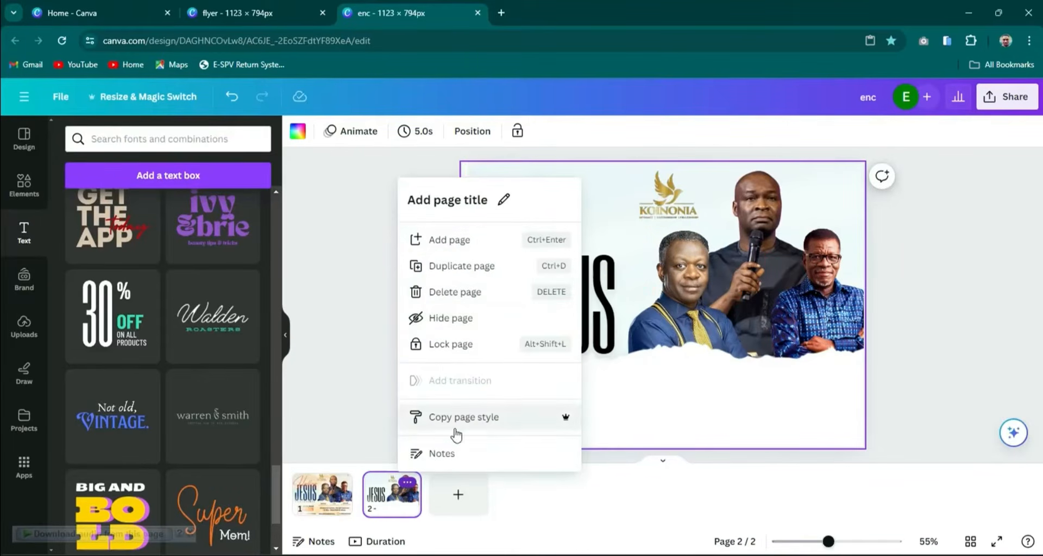
pyautogui.click(403, 503)
pyautogui.click(584, 281)
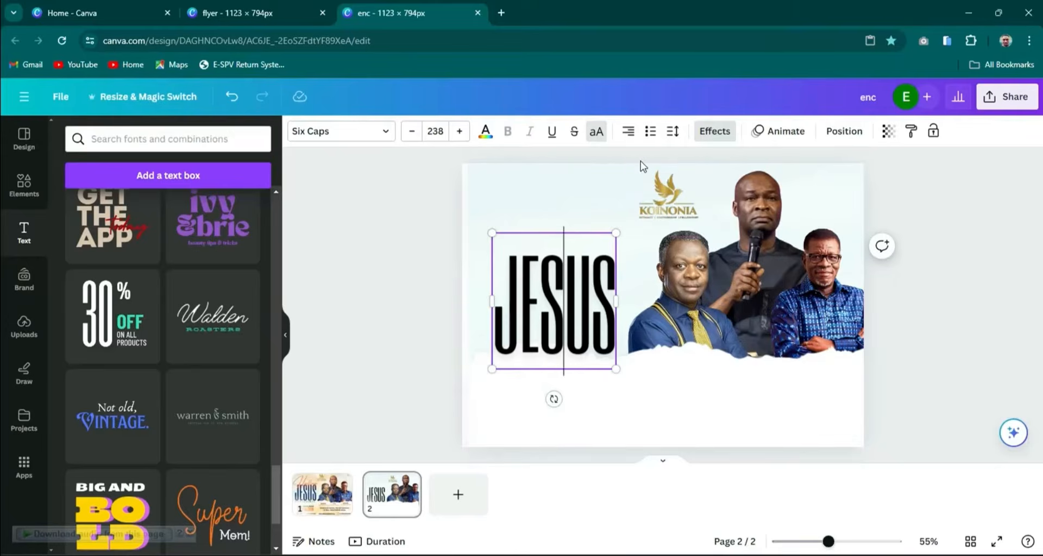
pyautogui.click(486, 132)
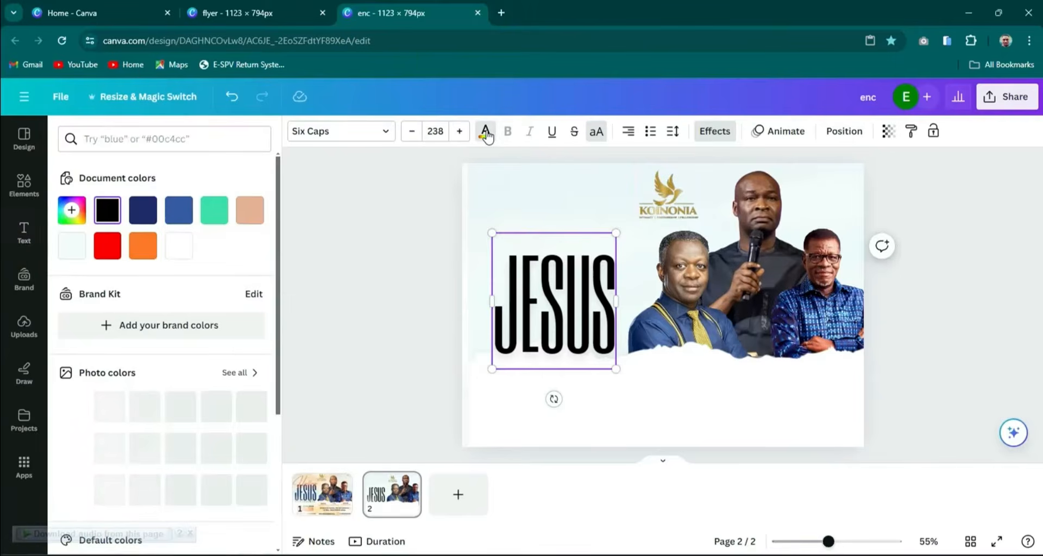
pyautogui.click(143, 211)
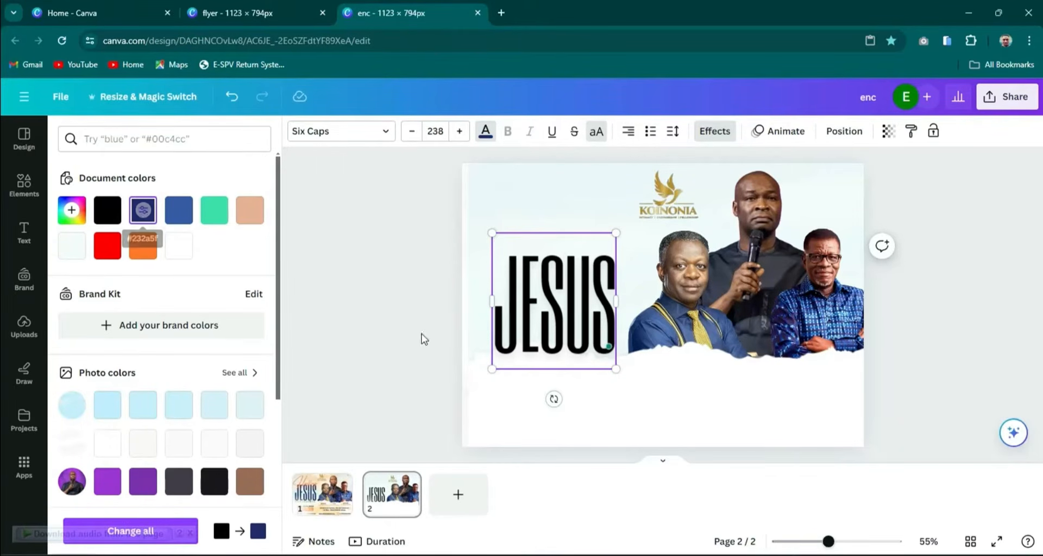
pyautogui.doubleClick(590, 304)
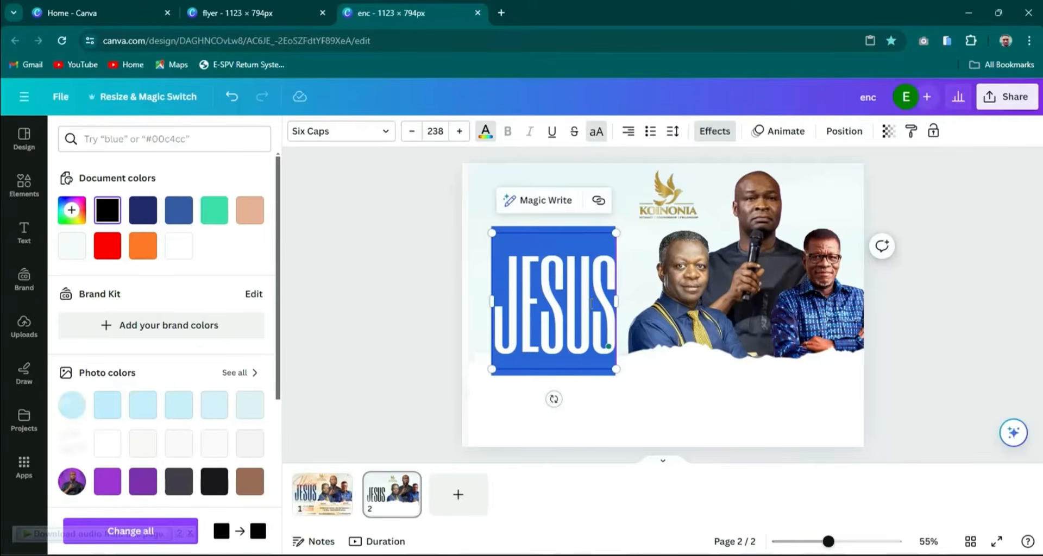
pyautogui.click(146, 211)
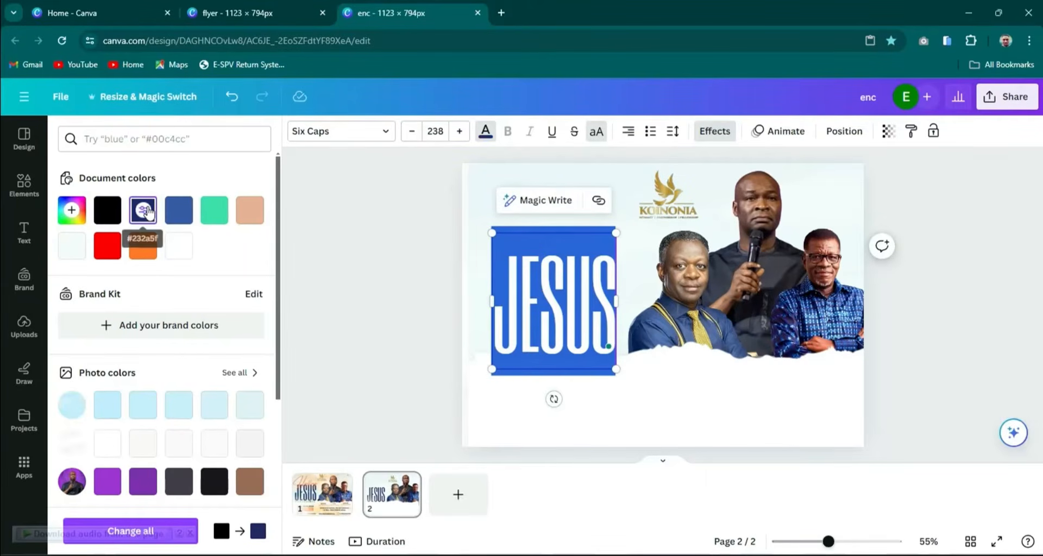
pyautogui.click(341, 261)
pyautogui.click(573, 304)
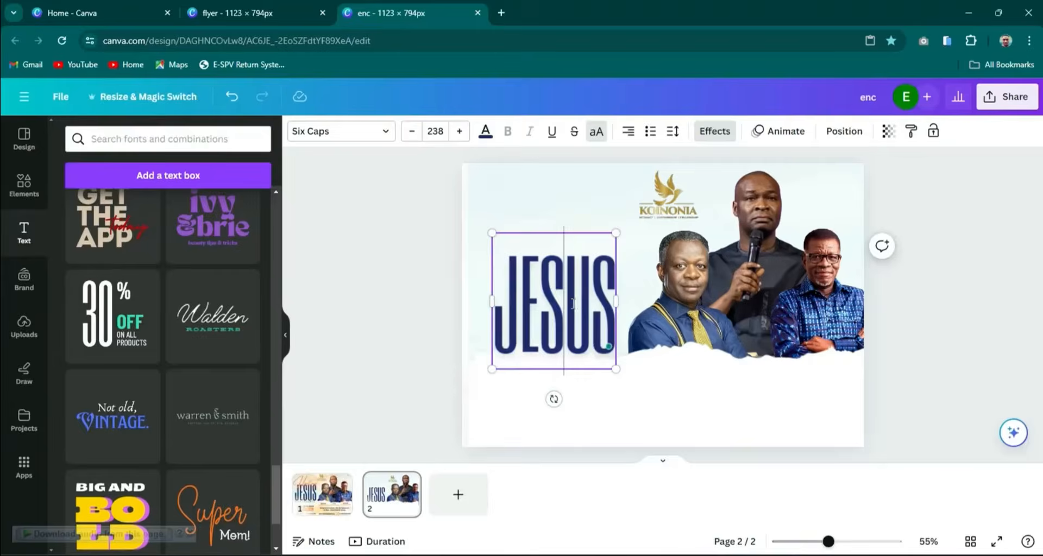
pyautogui.click(626, 343)
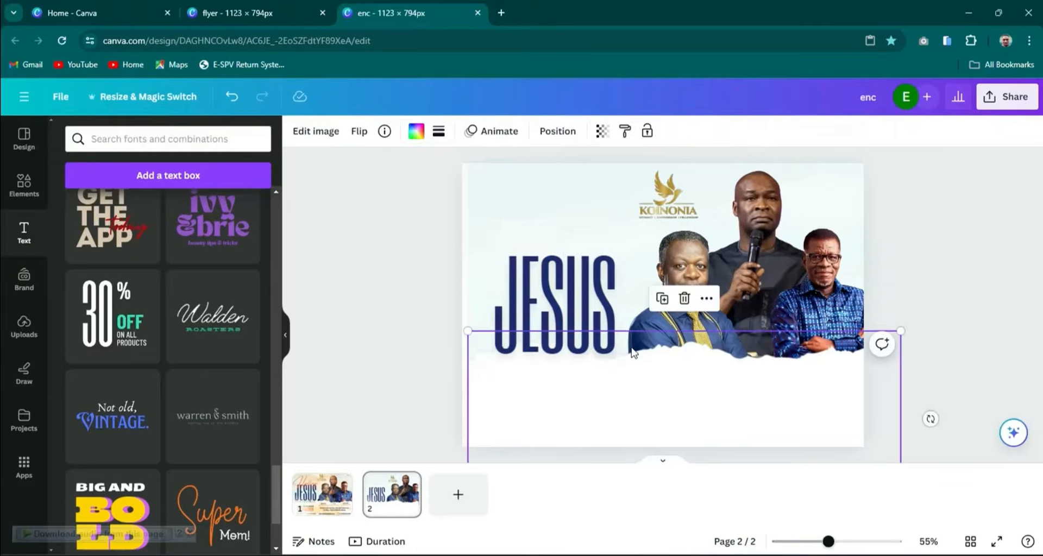
pyautogui.click(580, 274)
pyautogui.click(957, 230)
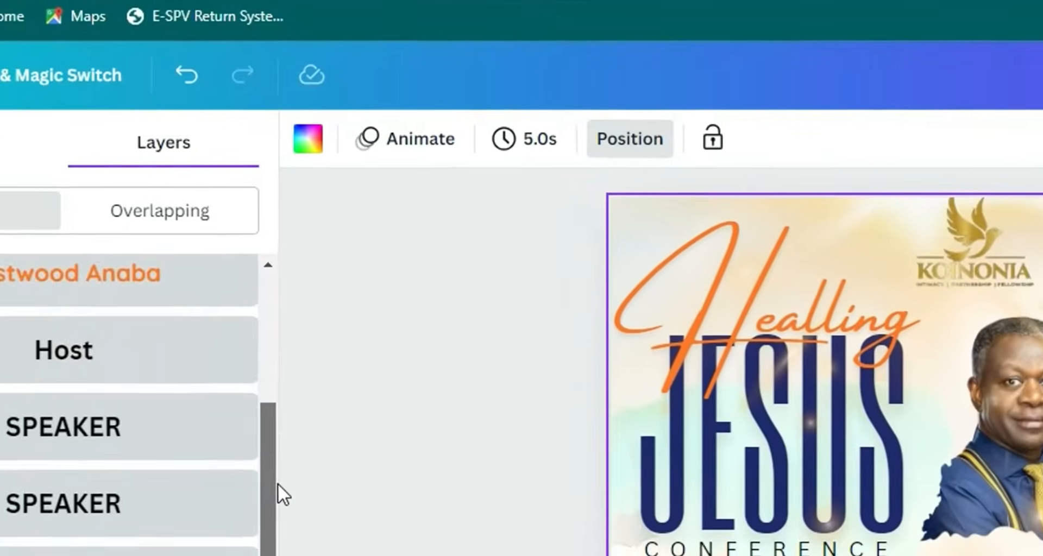
# - Examine the Healling title layer of page 1's finished flyer and add the text Healling above JESUS on page 2
pyautogui.scroll(-5, 280, 494)
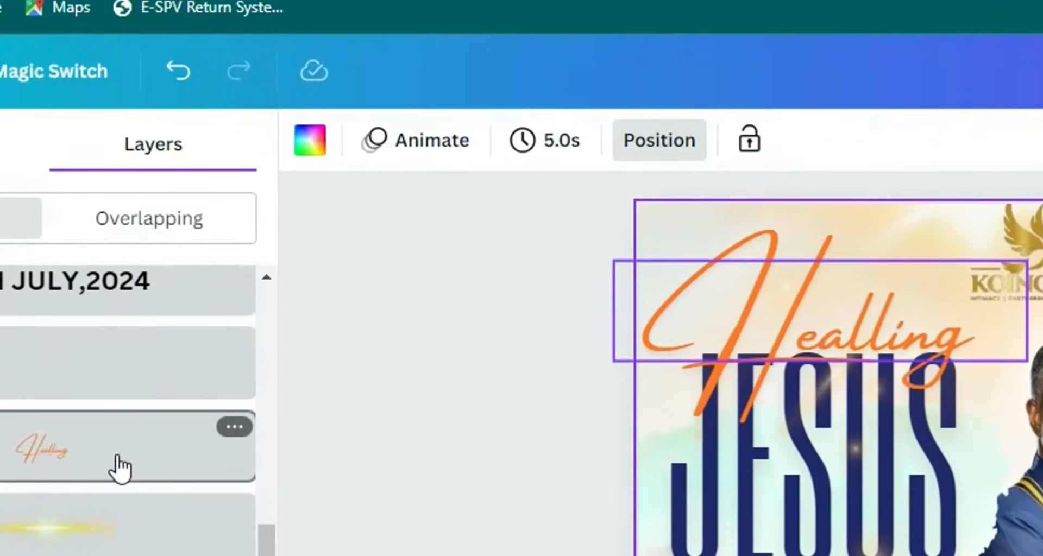
pyautogui.click(119, 467)
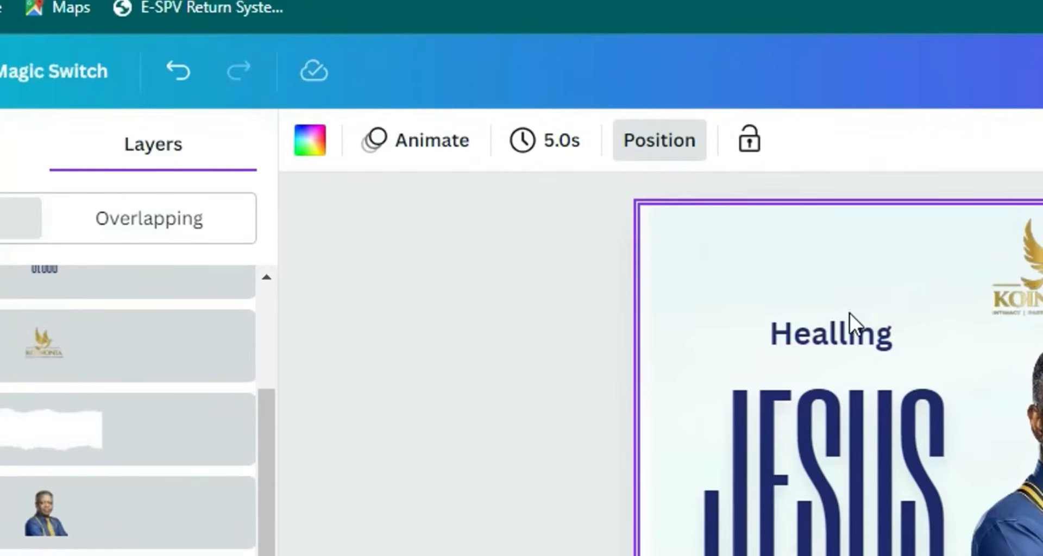
pyautogui.click(832, 334)
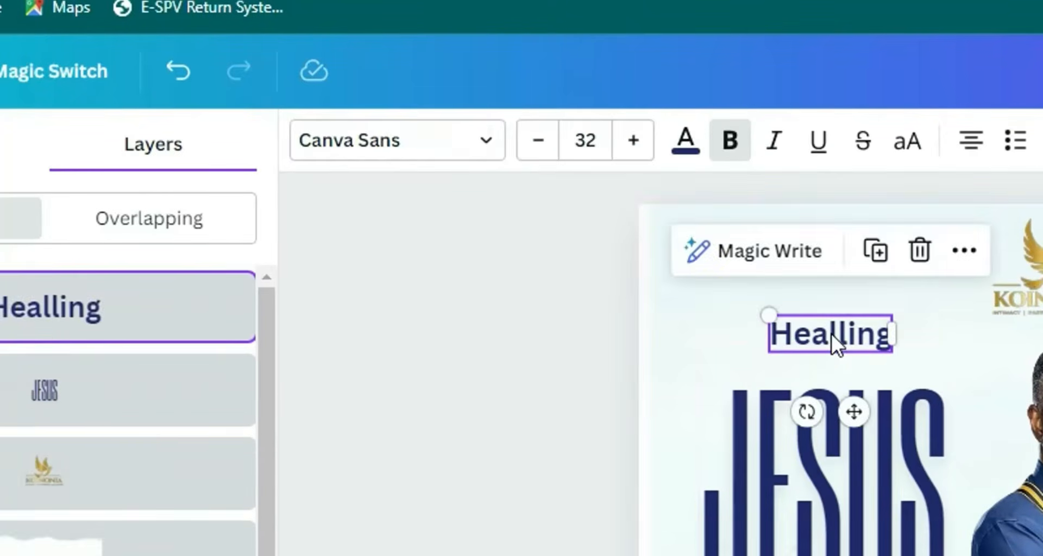
pyautogui.click(832, 333)
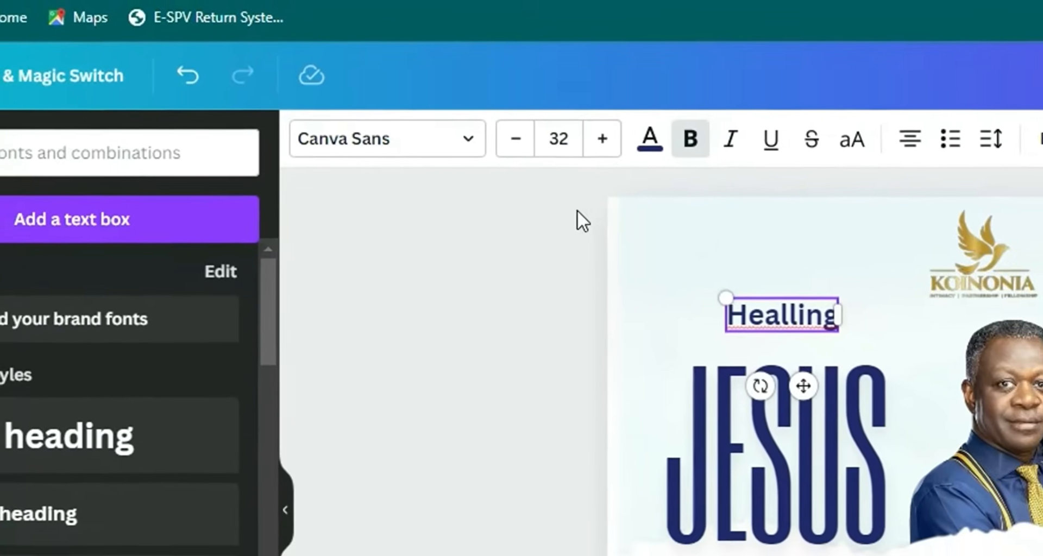
# - Edit the text above JESUS to read Healaling and set its font to Amsterdam Four
pyautogui.doubleClick(742, 293)
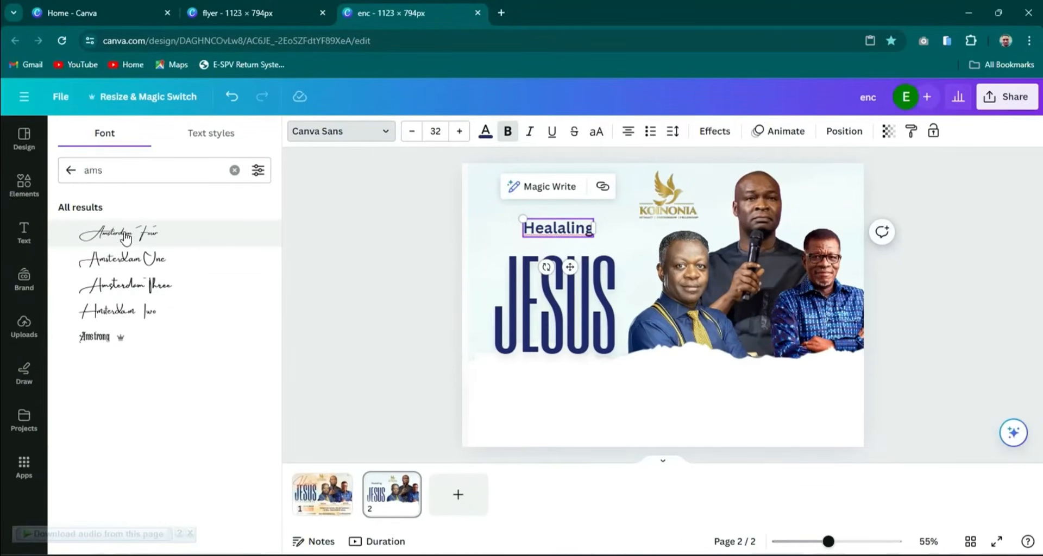
pyautogui.click(144, 240)
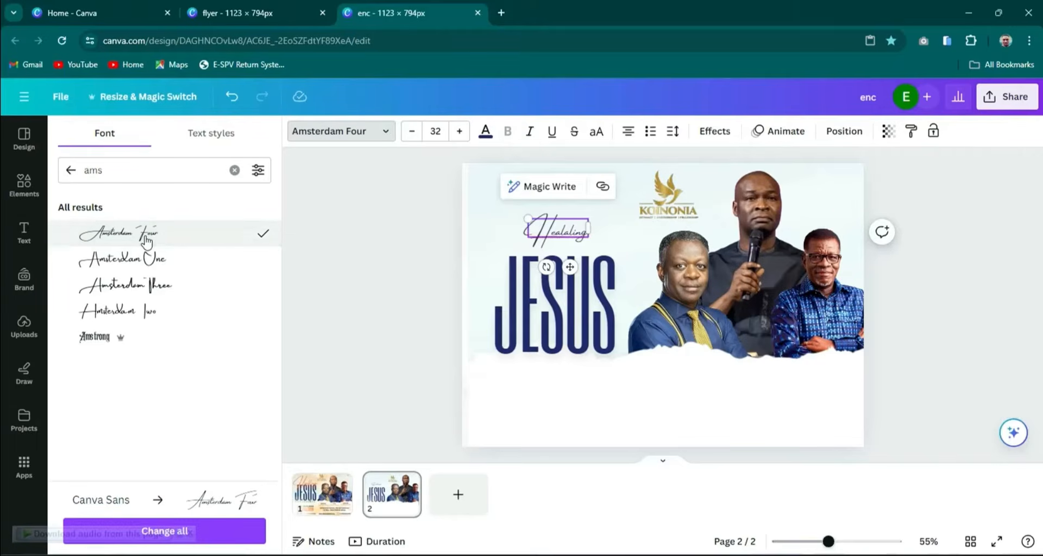
pyautogui.click(565, 231)
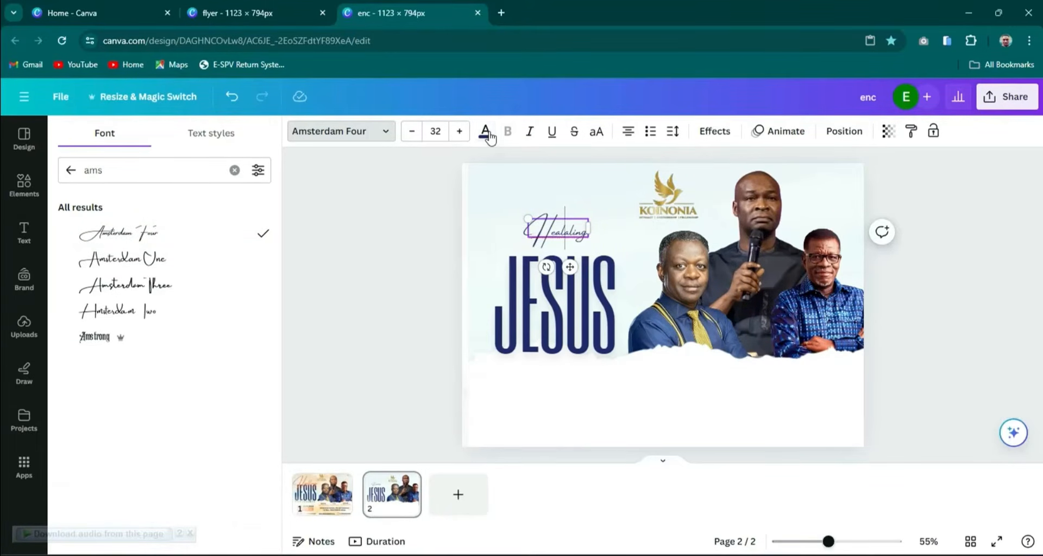
# - Recolour the whole Healaling text orange, using the orange already among the document colours
pyautogui.click(485, 133)
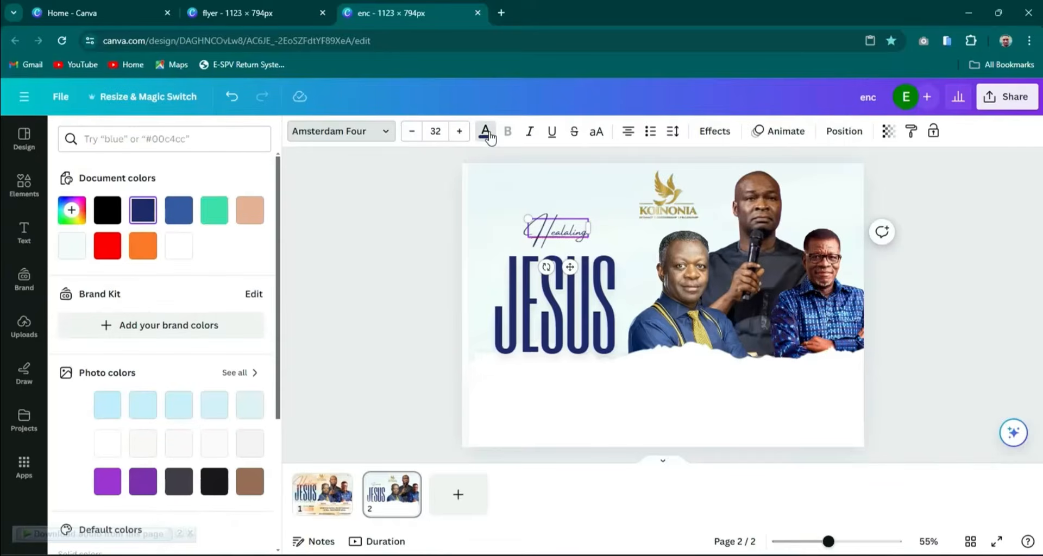
pyautogui.click(143, 245)
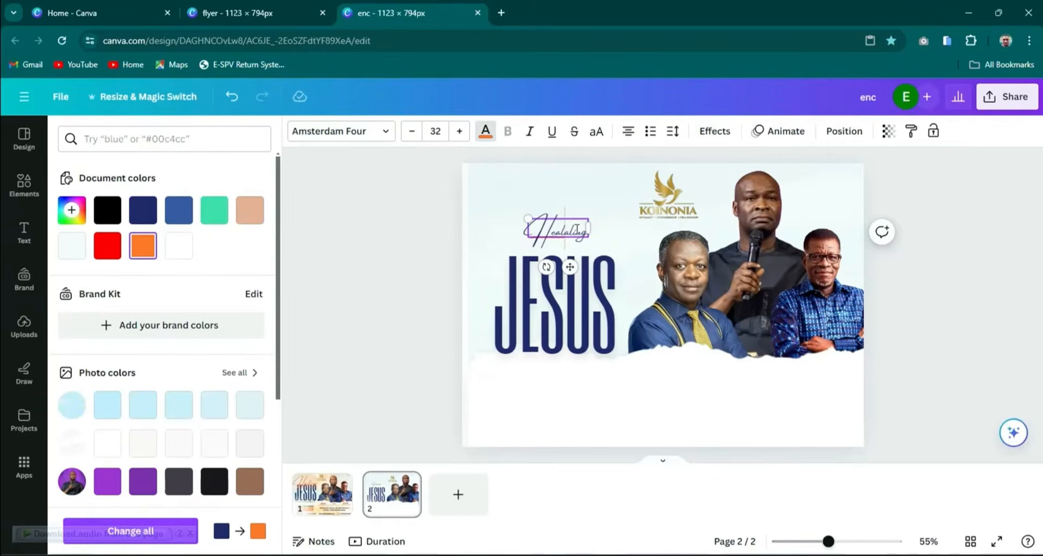
pyautogui.hotkey('ctrl', 'a')
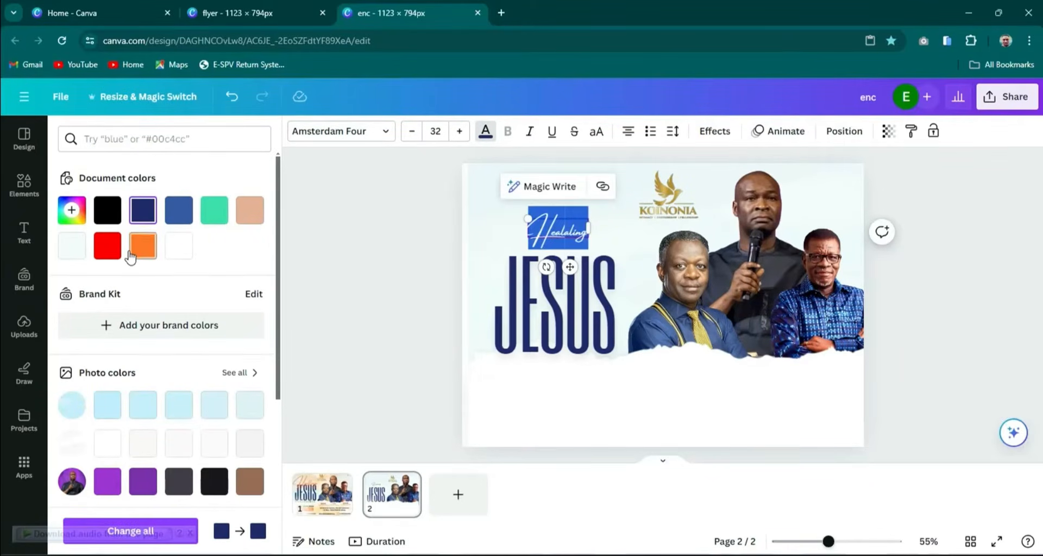
pyautogui.click(143, 247)
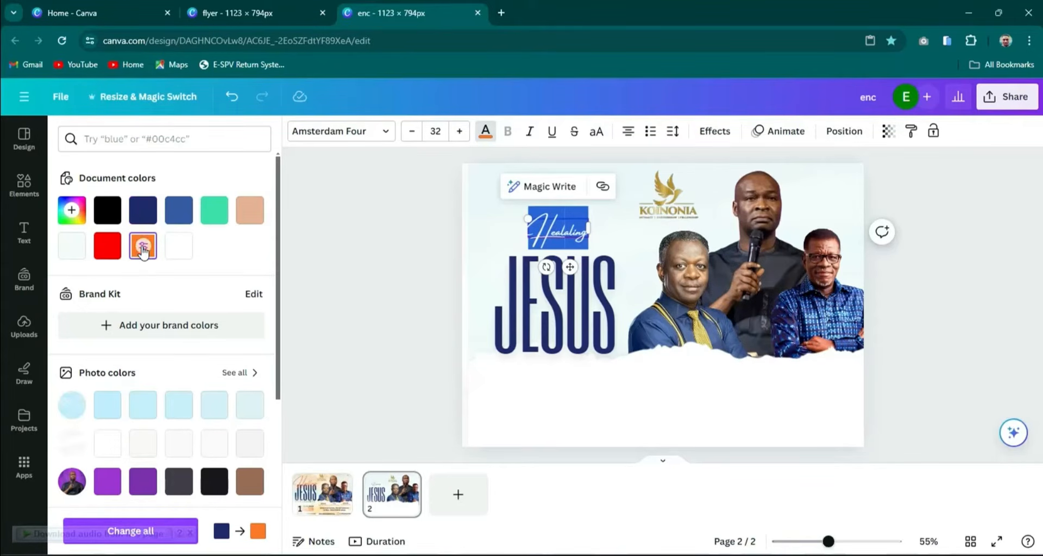
pyautogui.press('Escape')
# - Enlarge the Healaling text to font size 75.9 so it overlaps the upper part of JESUS
pyautogui.click(556, 229)
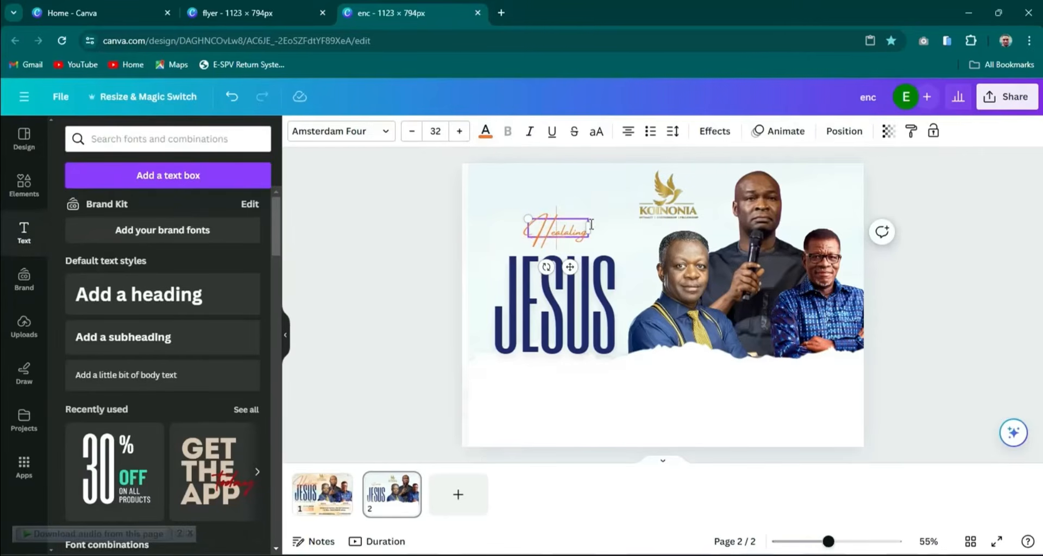
pyautogui.moveTo(528, 219)
pyautogui.mouseDown()
pyautogui.moveTo(478, 186)
pyautogui.moveTo(471, 202)
pyautogui.mouseUp()
pyautogui.click(510, 214)
pyautogui.click(944, 241)
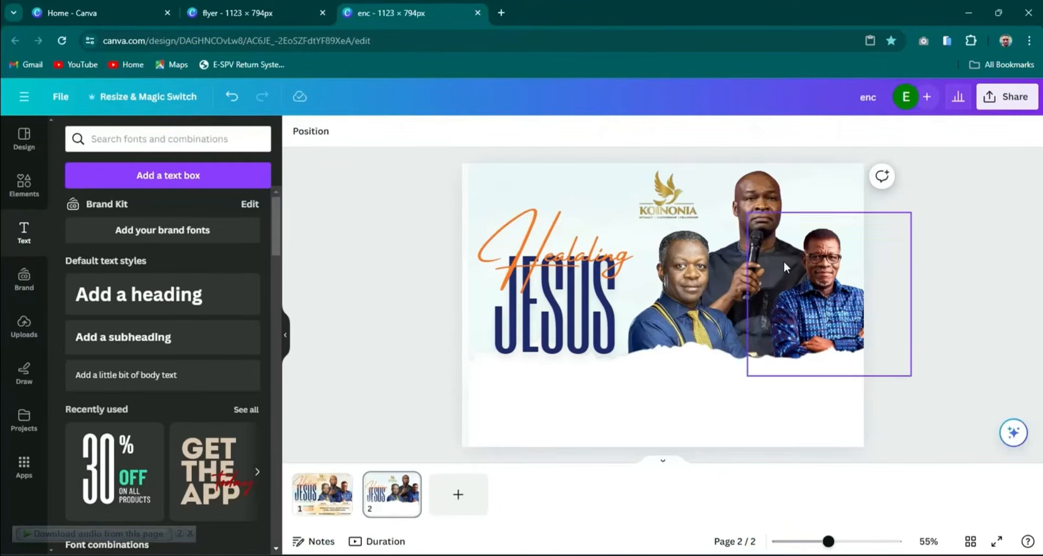
# - Move the JESUS text slightly down so less of it overlaps the Healaling script above
pyautogui.click(551, 308)
pyautogui.moveTo(551, 309); pyautogui.dragTo(549, 309)
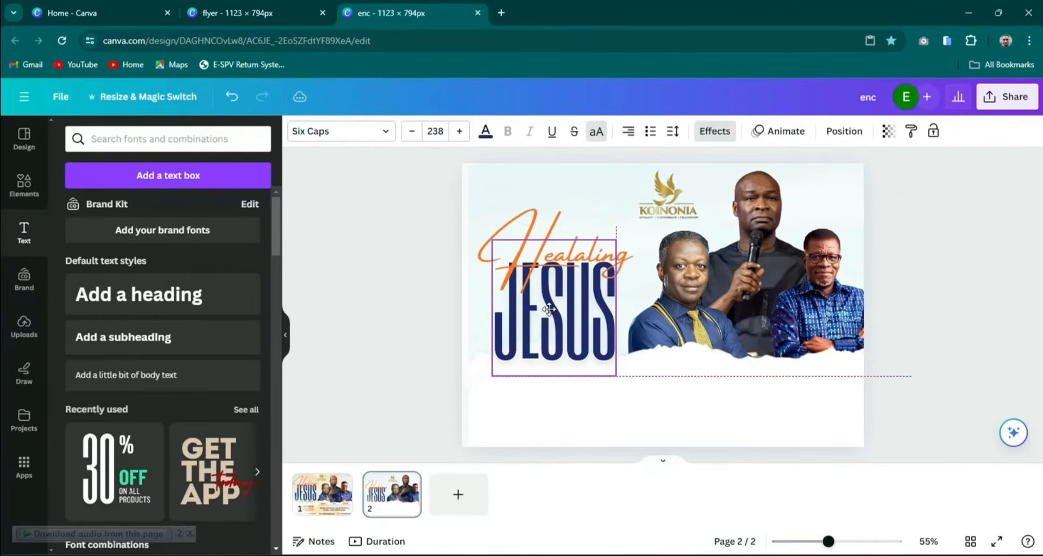
pyautogui.click(937, 263)
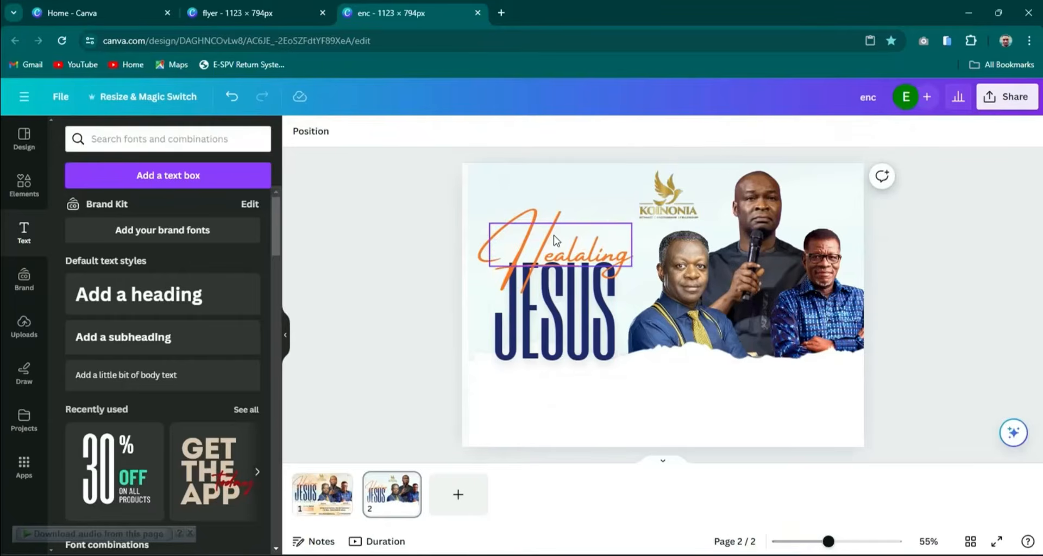
pyautogui.click(577, 322)
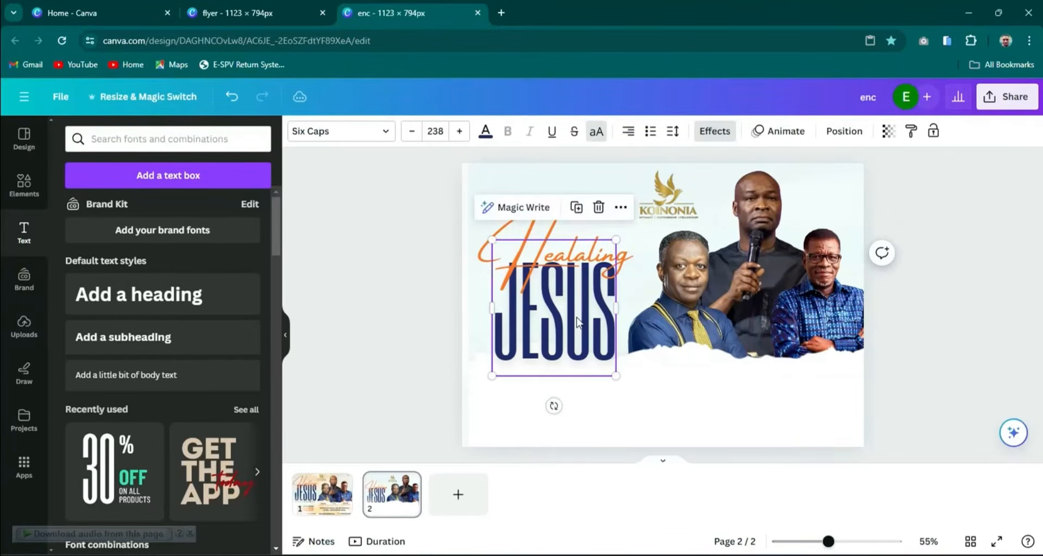
pyautogui.click(563, 266)
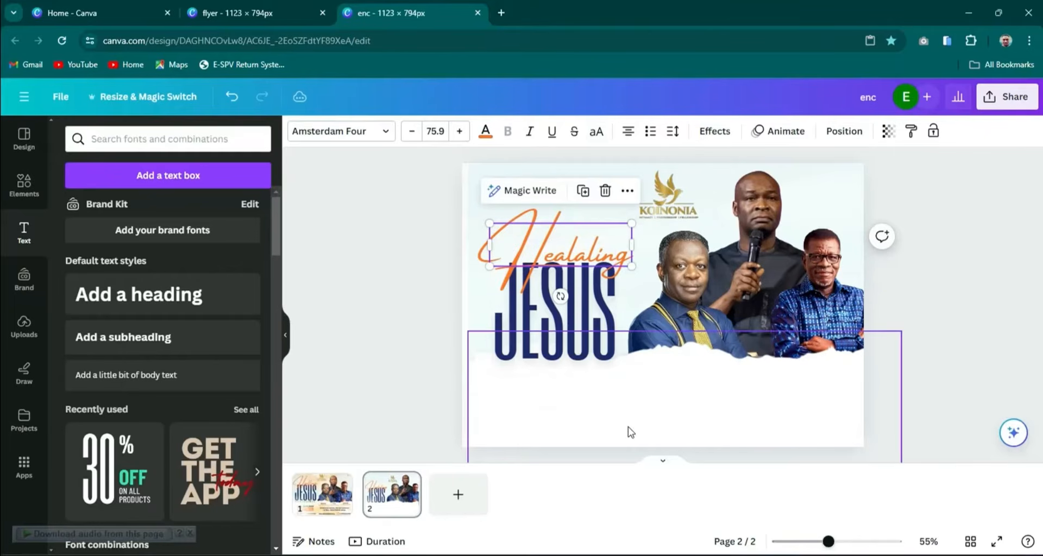
# - Copy the CONFERENCE text from page 1's finished flyer and paste it onto page 2
pyautogui.click(313, 511)
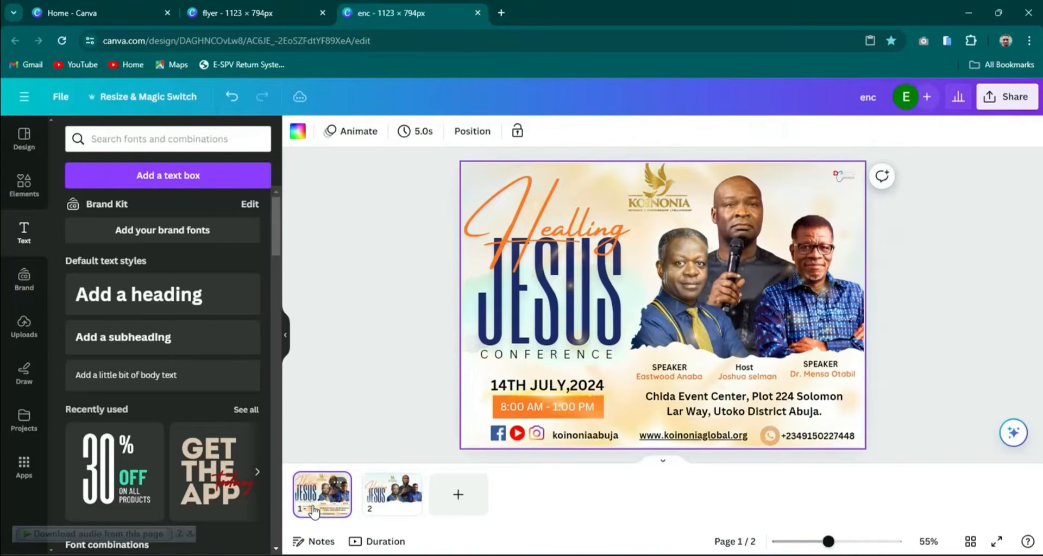
pyautogui.click(564, 356)
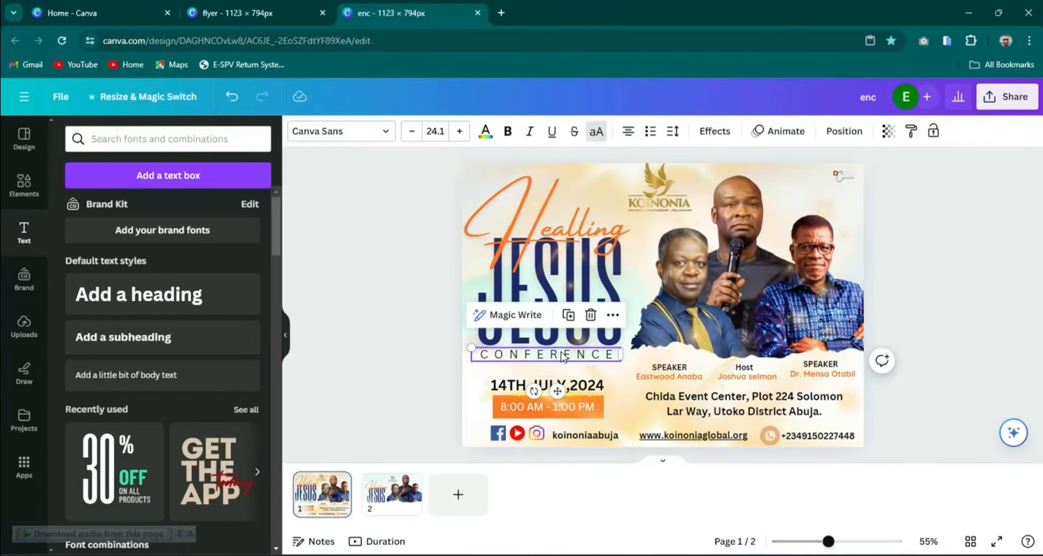
pyautogui.rightClick(564, 356)
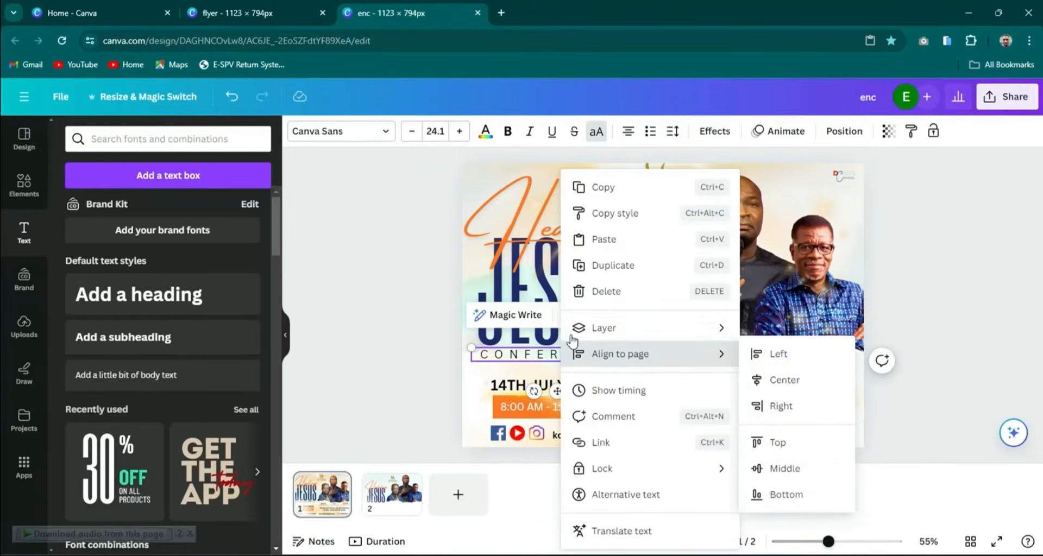
pyautogui.click(603, 188)
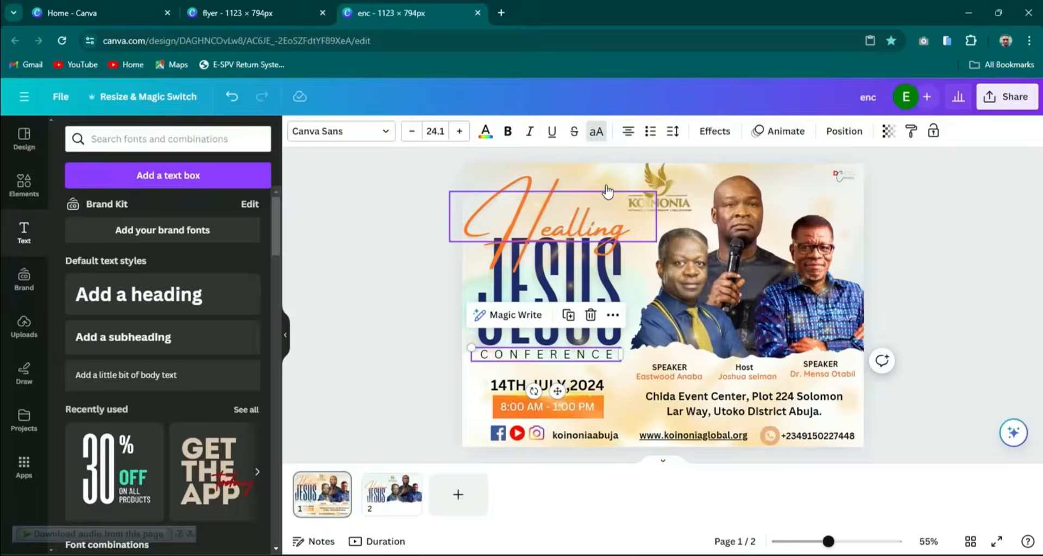
pyautogui.click(395, 506)
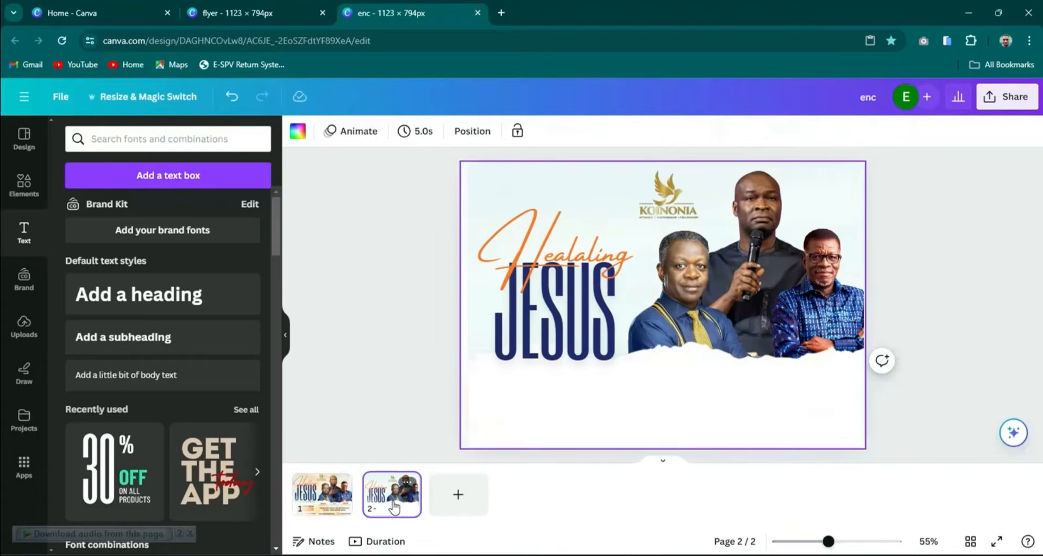
pyautogui.click(506, 393)
pyautogui.rightClick(505, 392)
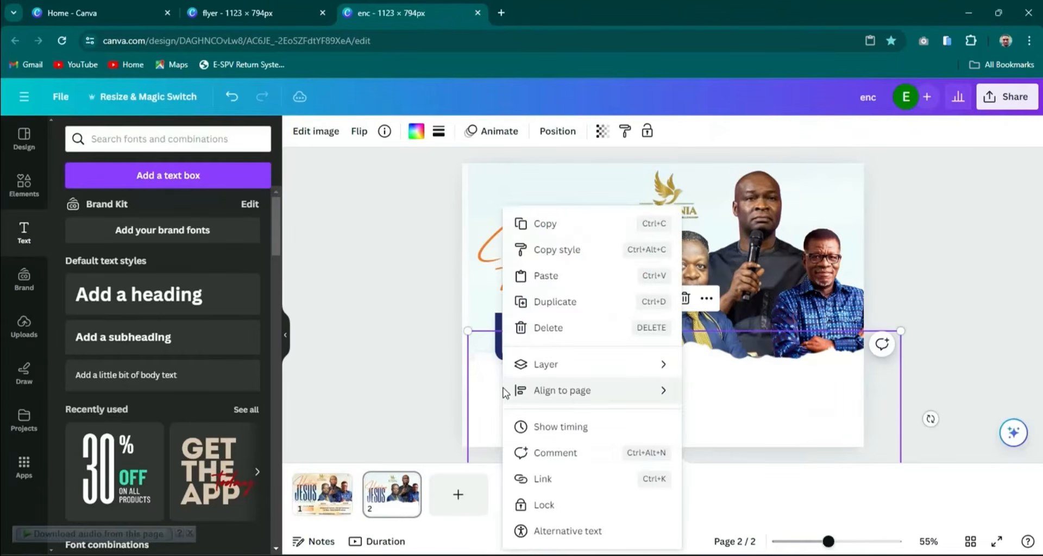
pyautogui.click(546, 277)
# - Move the pasted CONFERENCE text directly beneath JESUS, starting at the title's left edge
pyautogui.click(554, 356)
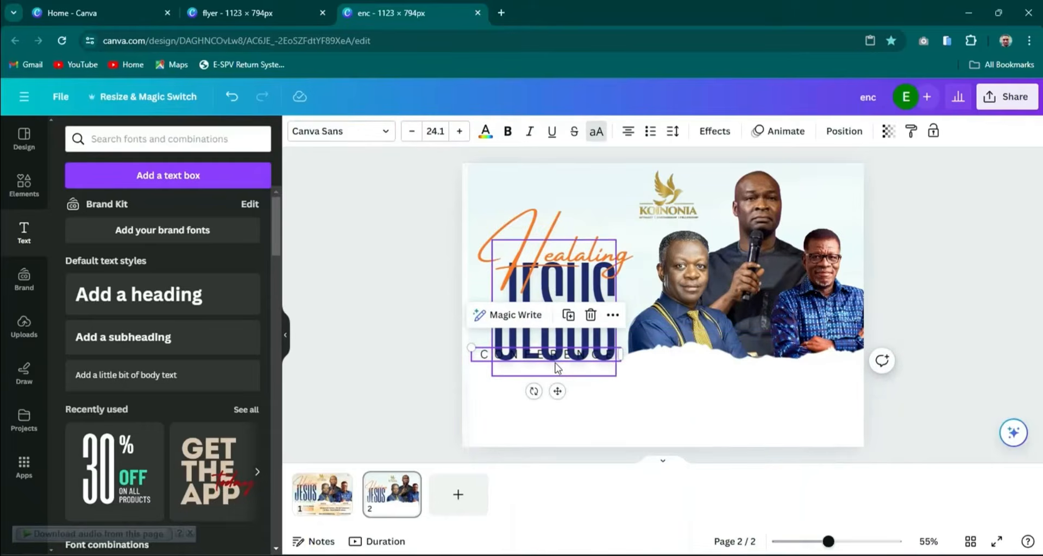
pyautogui.moveTo(554, 356); pyautogui.dragTo(569, 371)
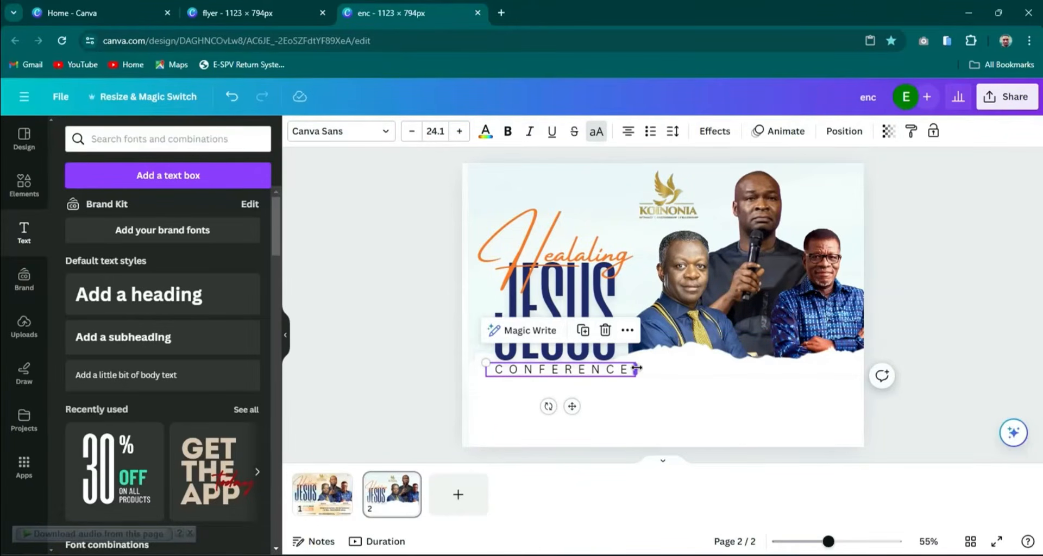
pyautogui.click(598, 348)
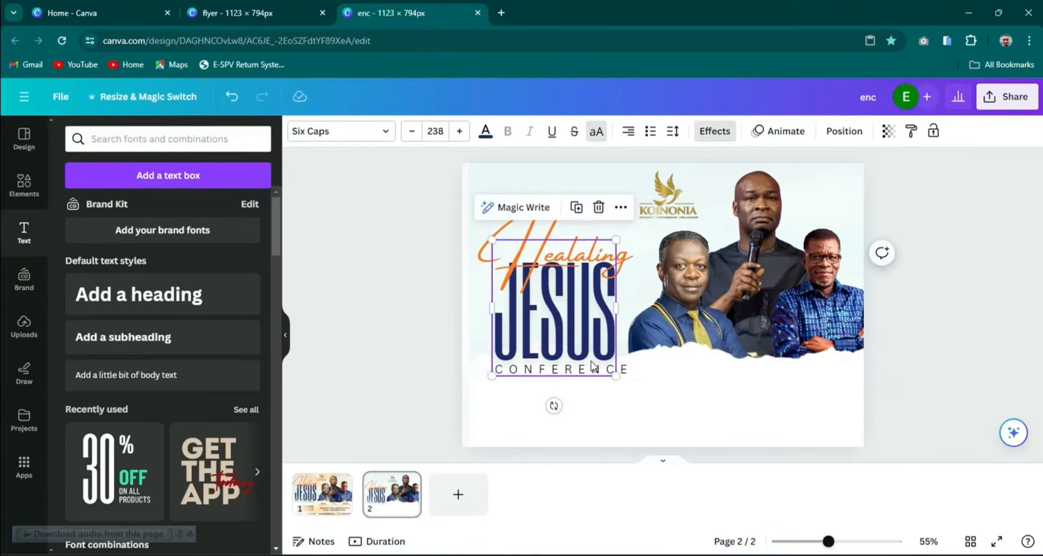
pyautogui.click(590, 369)
pyautogui.click(646, 410)
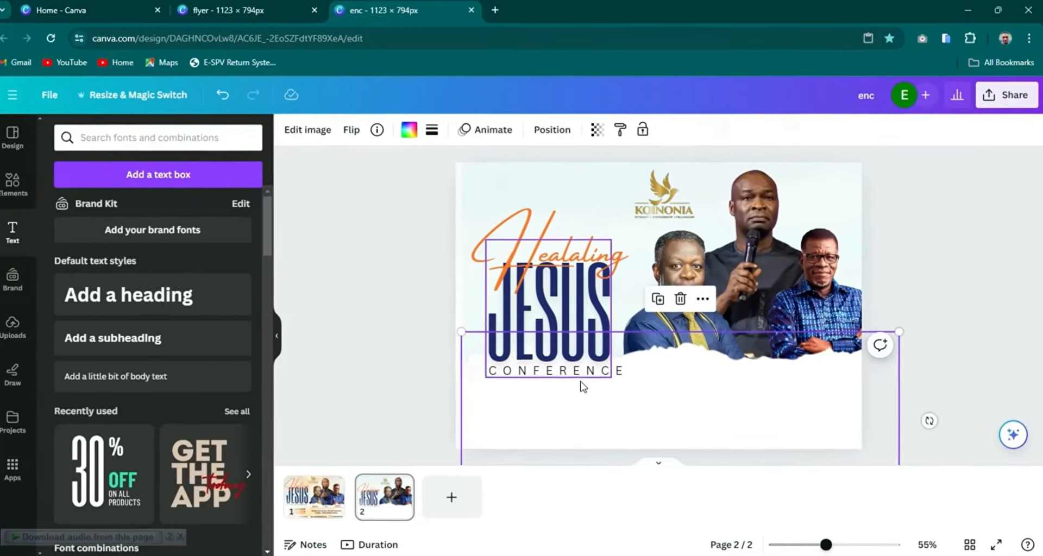
# - Set the letter spacing of the CONFERENCE text to 575
pyautogui.doubleClick(570, 372)
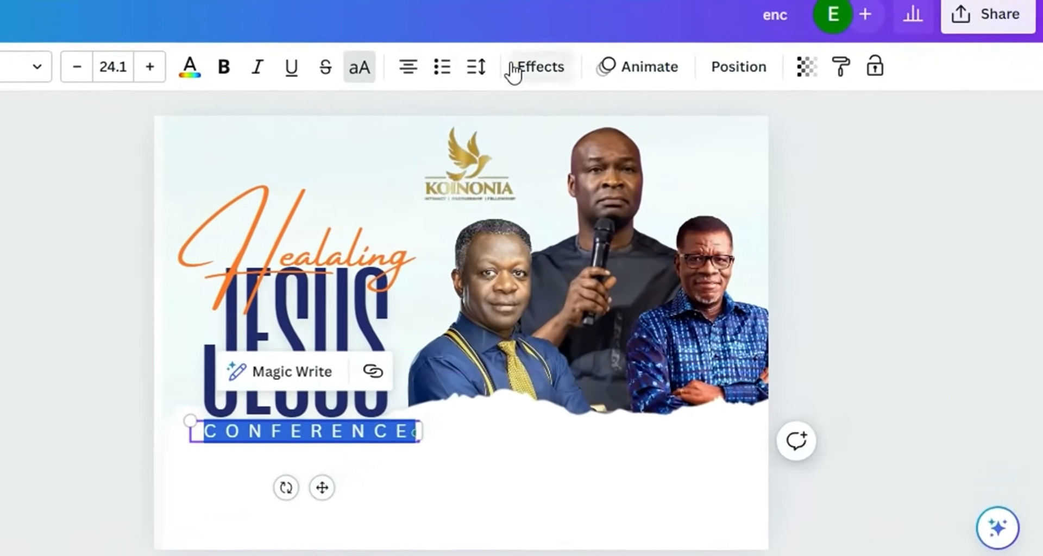
pyautogui.click(470, 77)
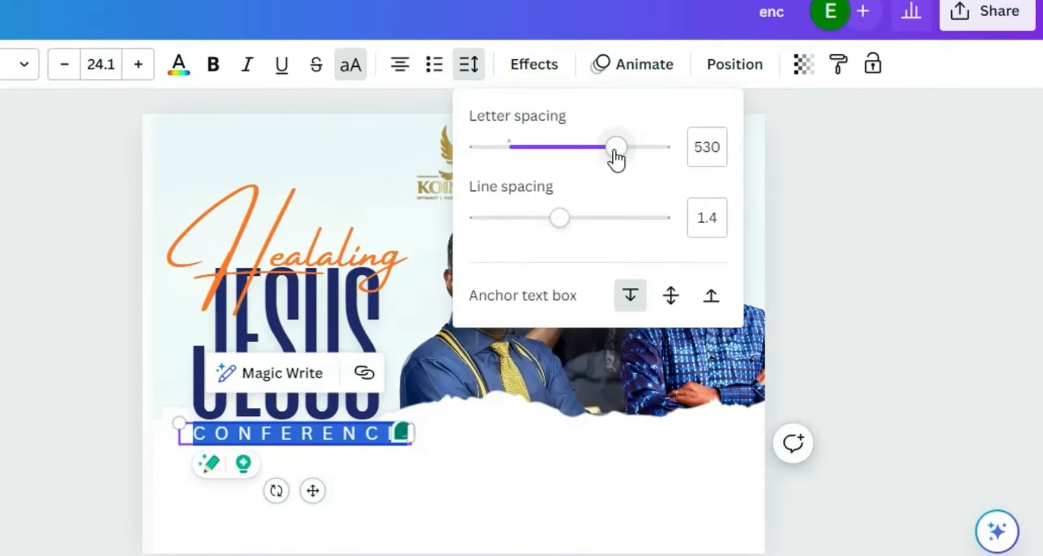
pyautogui.moveTo(601, 172); pyautogui.dragTo(627, 173)
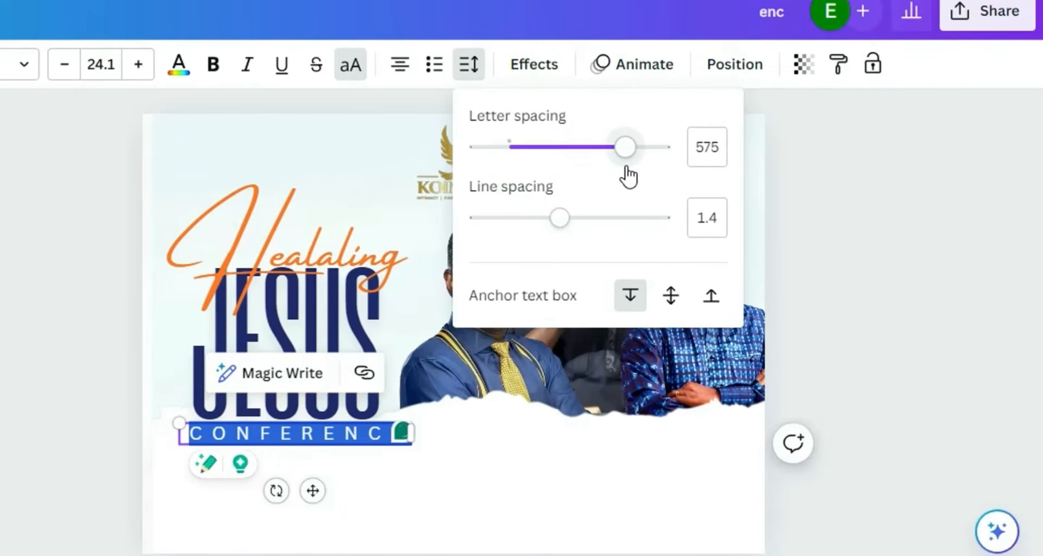
pyautogui.click(956, 231)
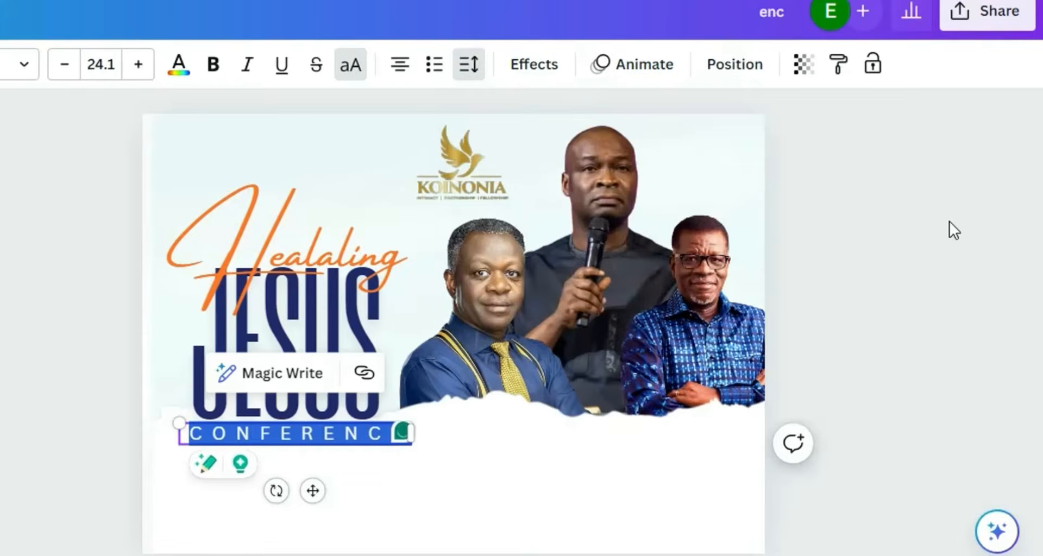
pyautogui.click(314, 432)
pyautogui.click(497, 491)
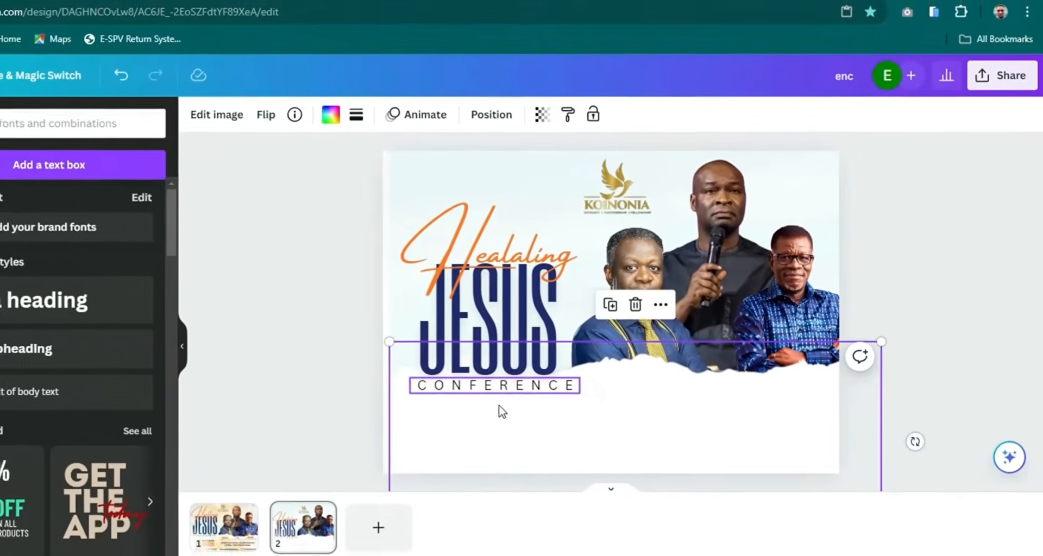
# - Copy the style of the 14TH JULY,2024 text on page 1 and apply it to that page's Healling title
pyautogui.click(231, 539)
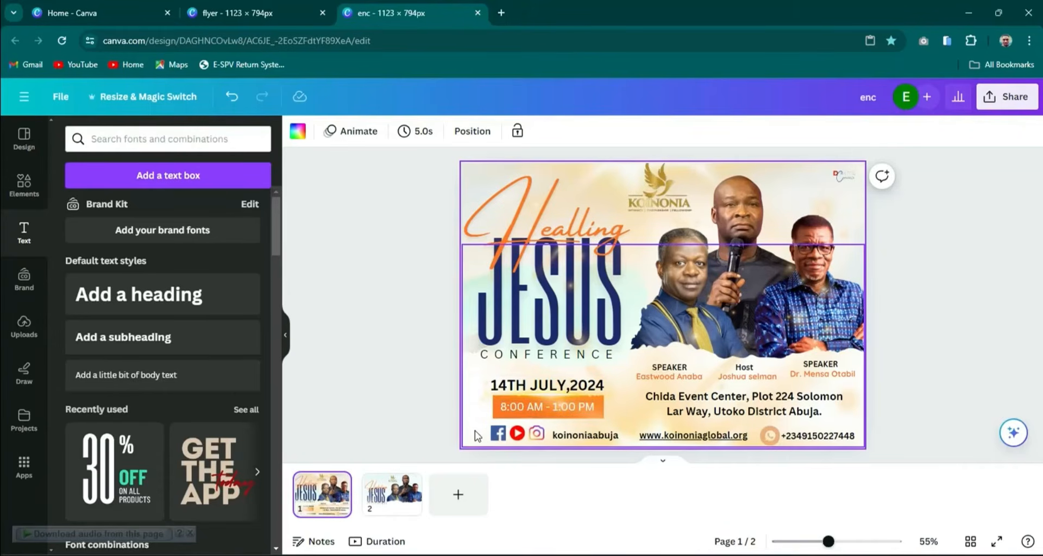
pyautogui.click(402, 497)
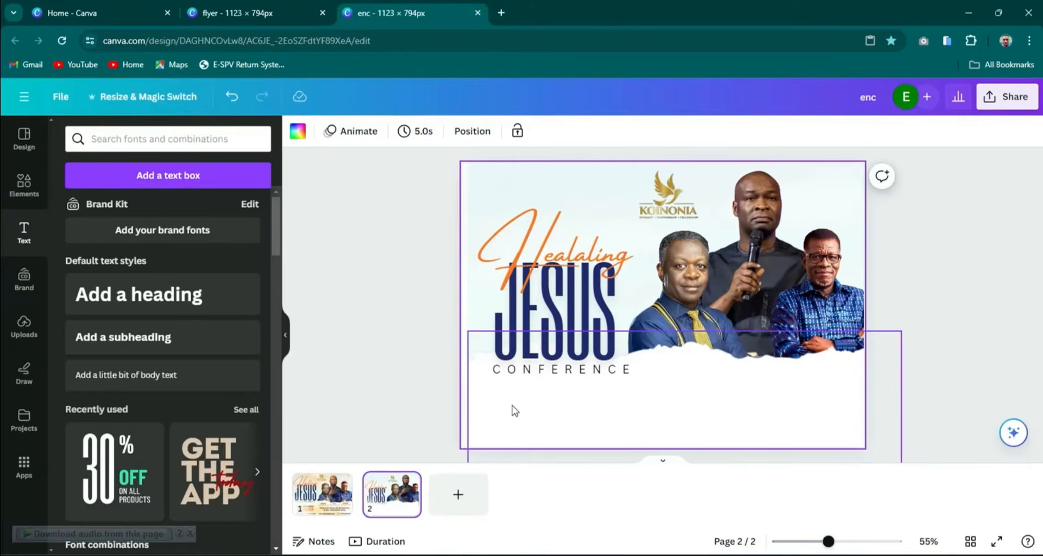
pyautogui.click(322, 490)
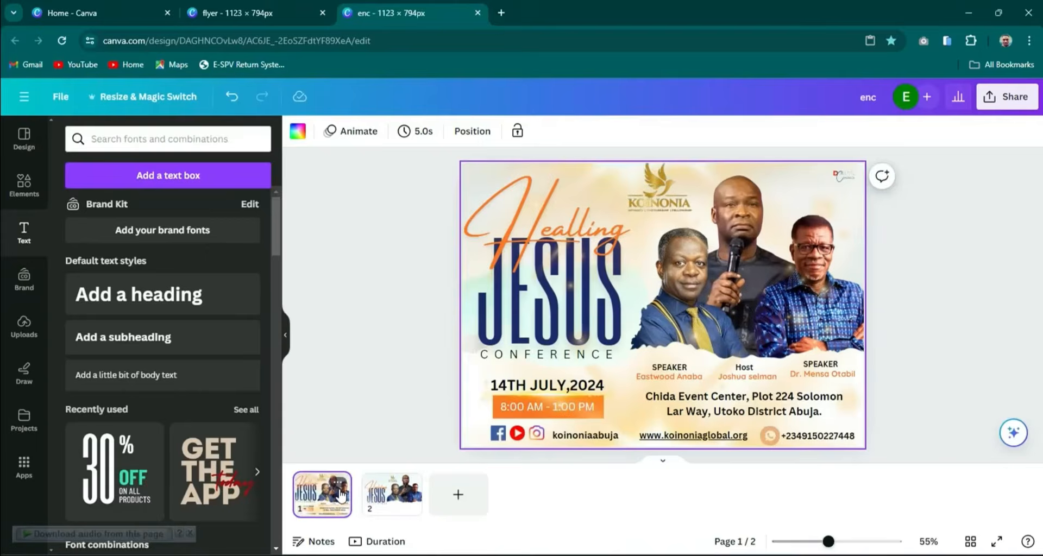
pyautogui.click(568, 389)
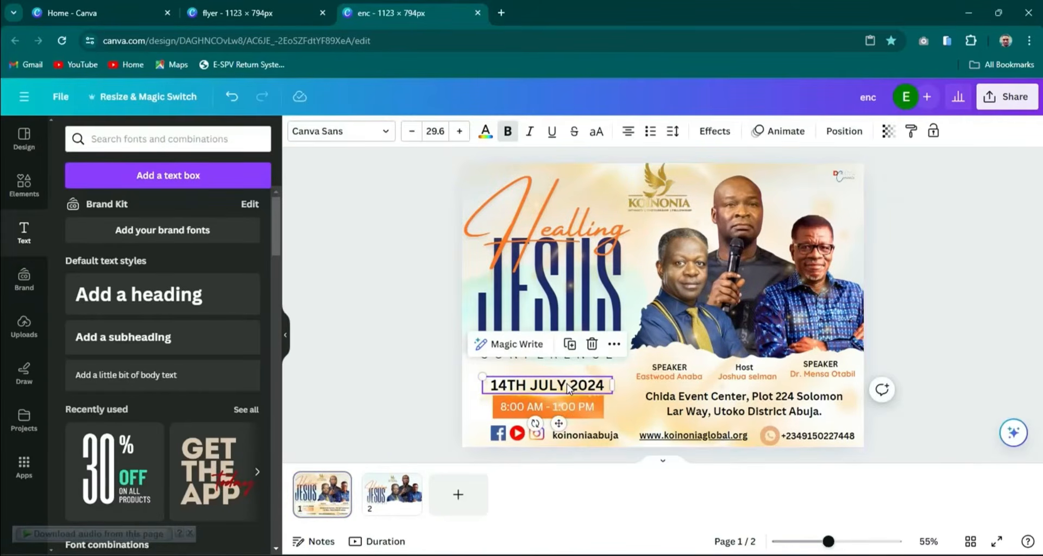
pyautogui.rightClick(568, 389)
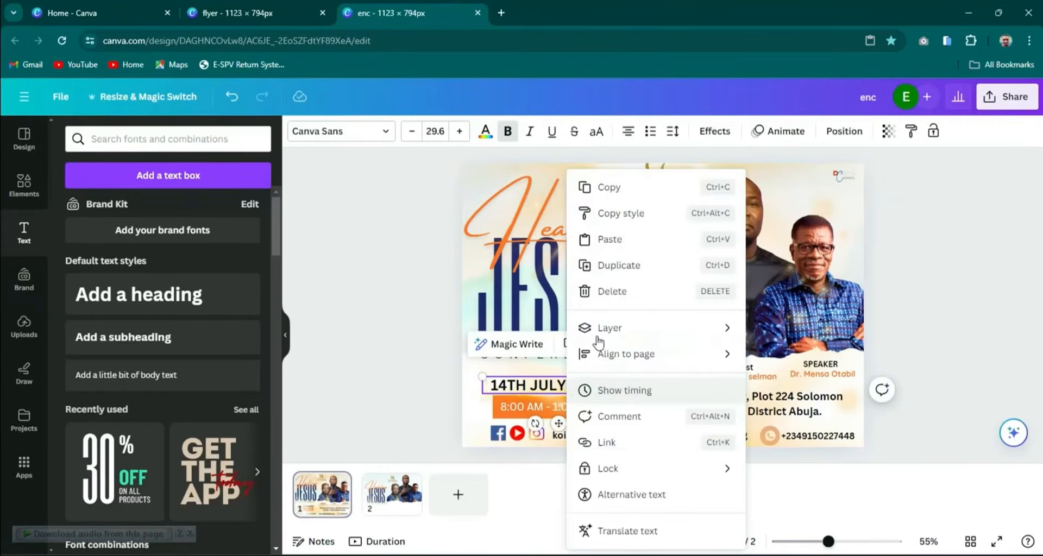
pyautogui.click(605, 214)
pyautogui.click(570, 293)
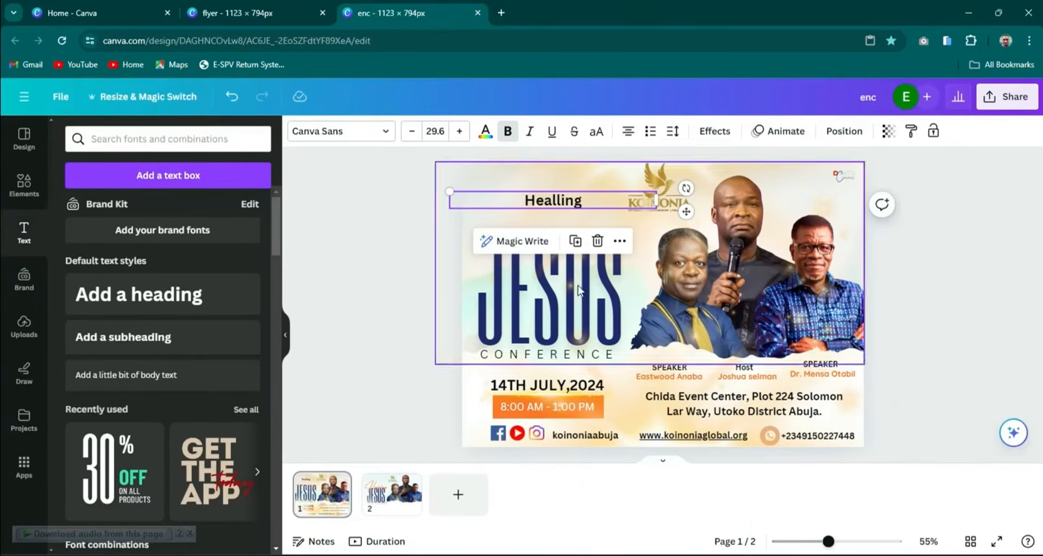
# - Copy the 14TH JULY,2024 text from page 1 to page 2 and place it just below CONFERENCE
pyautogui.click(543, 387)
pyautogui.rightClick(543, 387)
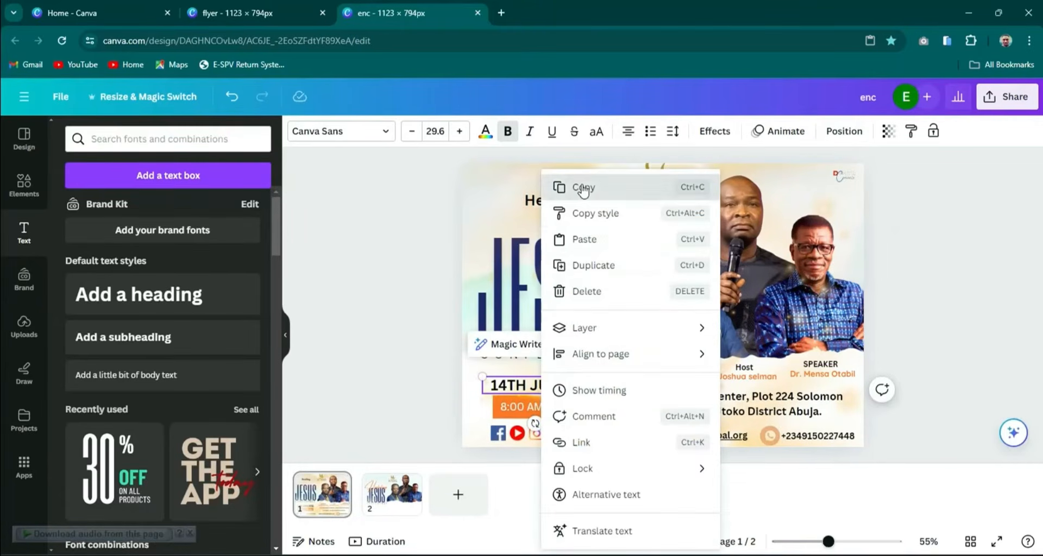
pyautogui.click(583, 187)
pyautogui.click(399, 489)
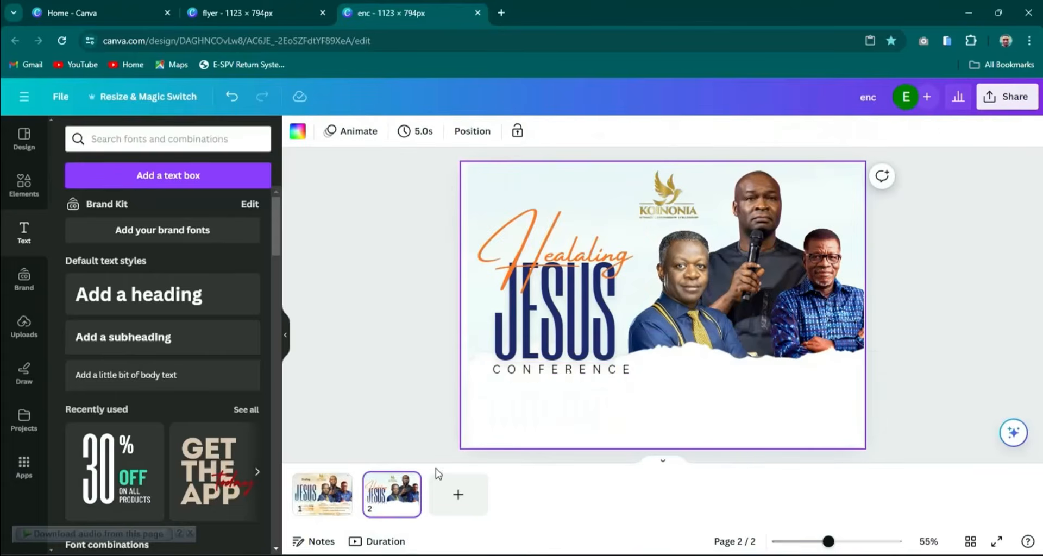
pyautogui.click(569, 374)
pyautogui.click(537, 403)
pyautogui.rightClick(537, 402)
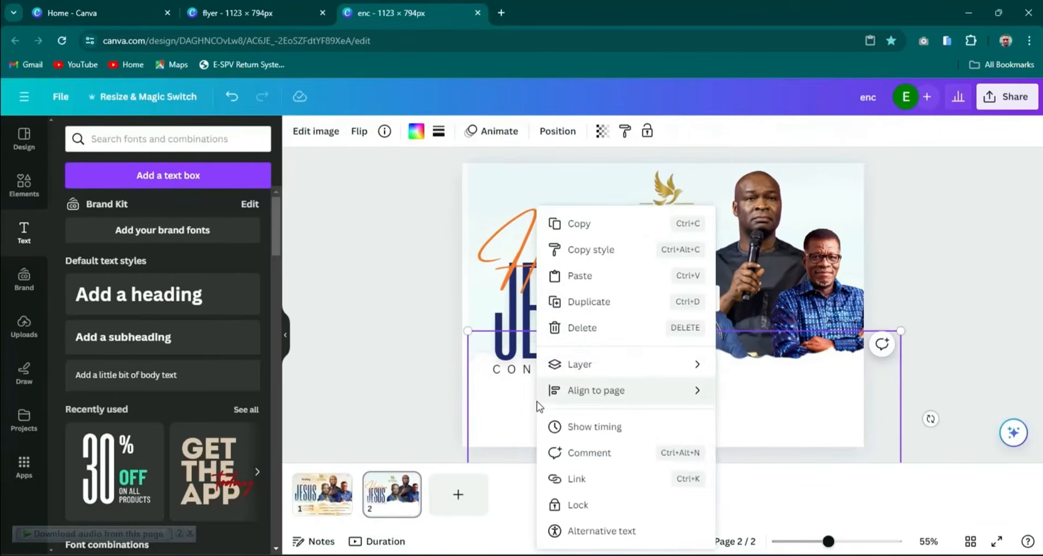
pyautogui.click(578, 277)
pyautogui.moveTo(559, 393); pyautogui.dragTo(564, 393)
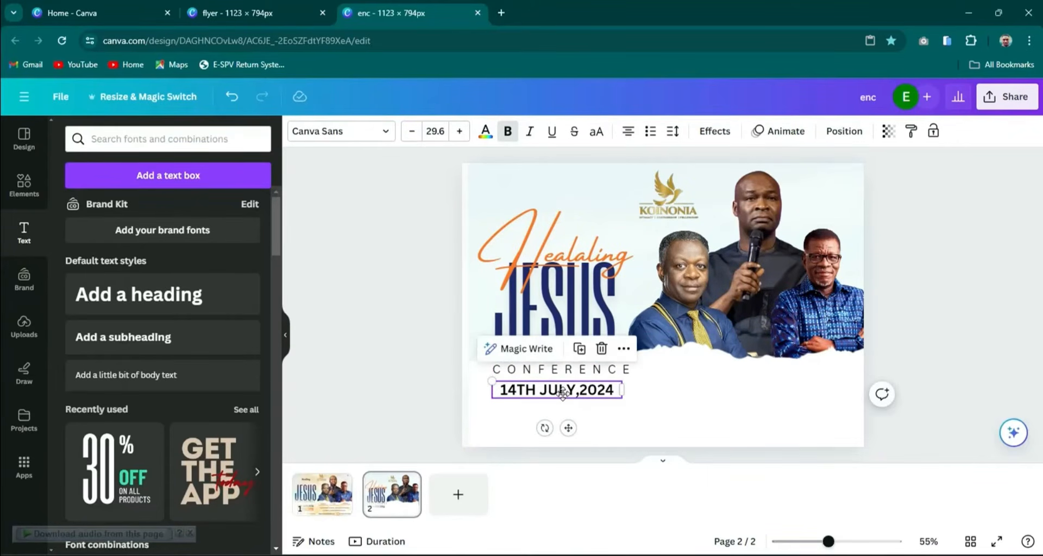
# - Check the event details on page 1 and add a rectangle shape to page 2
pyautogui.click(337, 498)
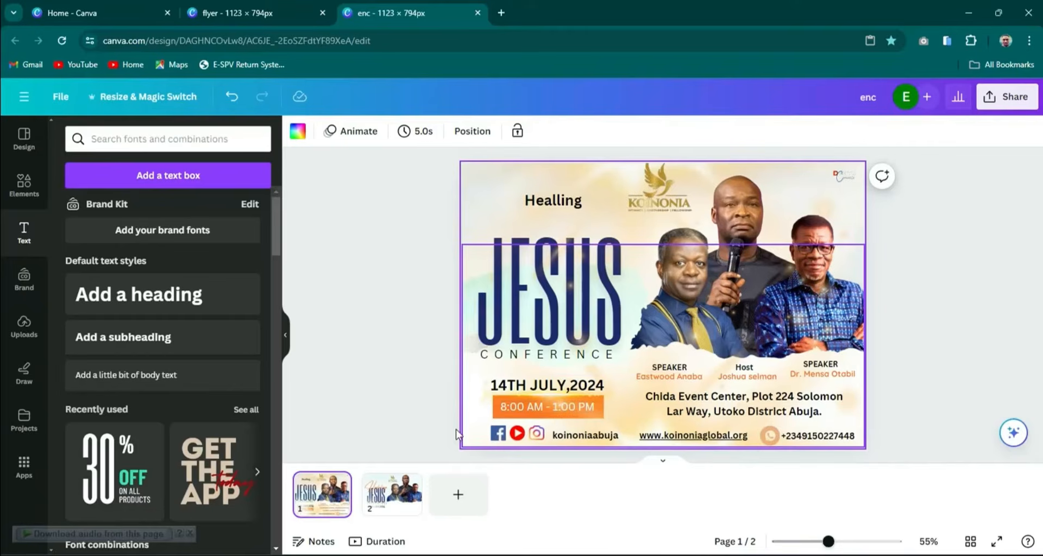
pyautogui.click(401, 496)
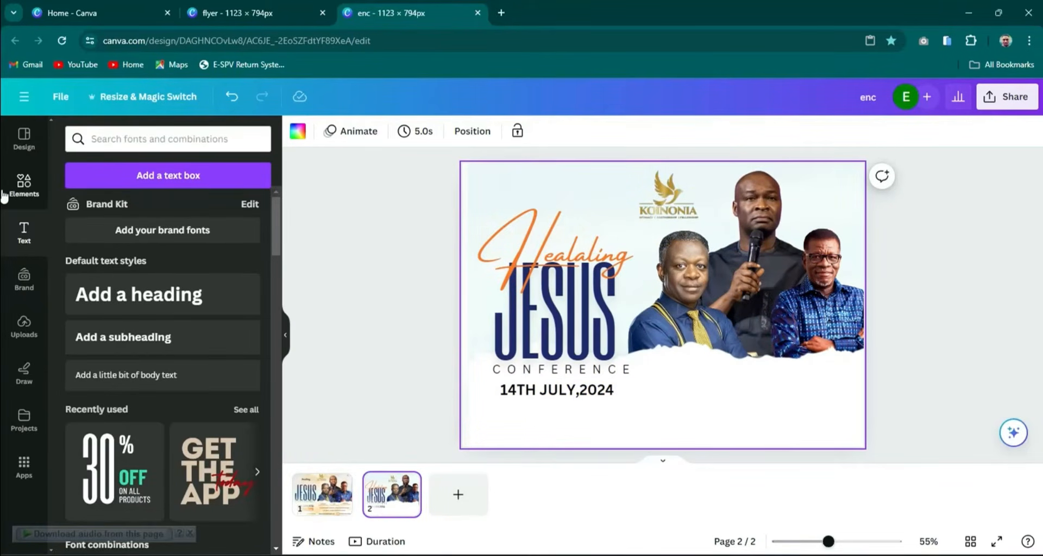
pyautogui.click(30, 191)
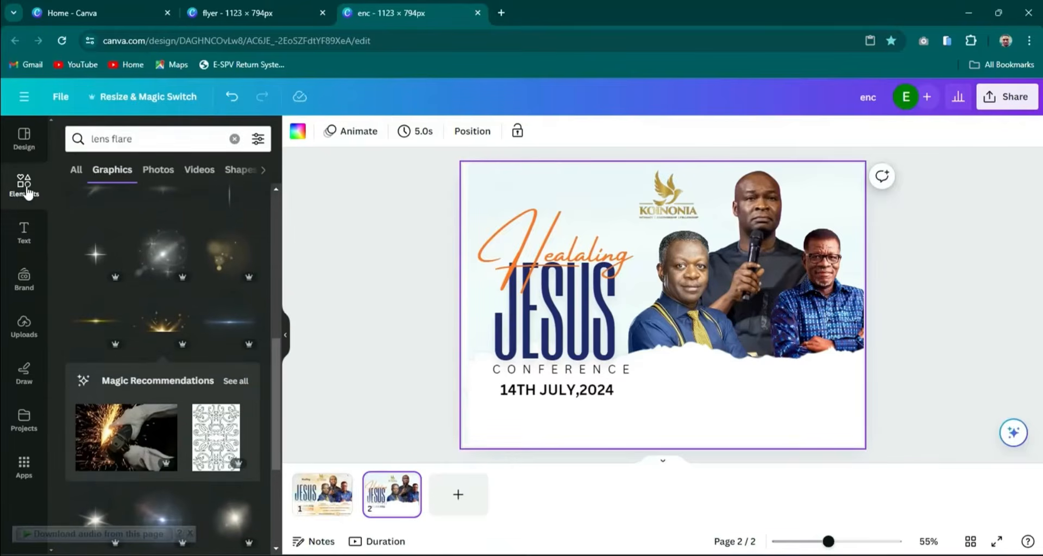
pyautogui.moveTo(119, 138); pyautogui.dragTo(77, 148)
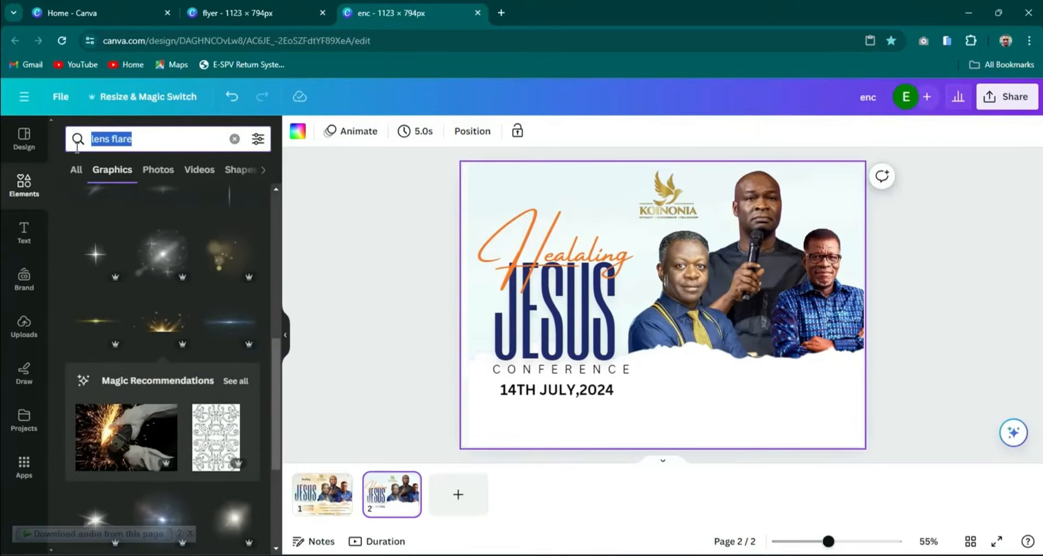
pyautogui.write('re')
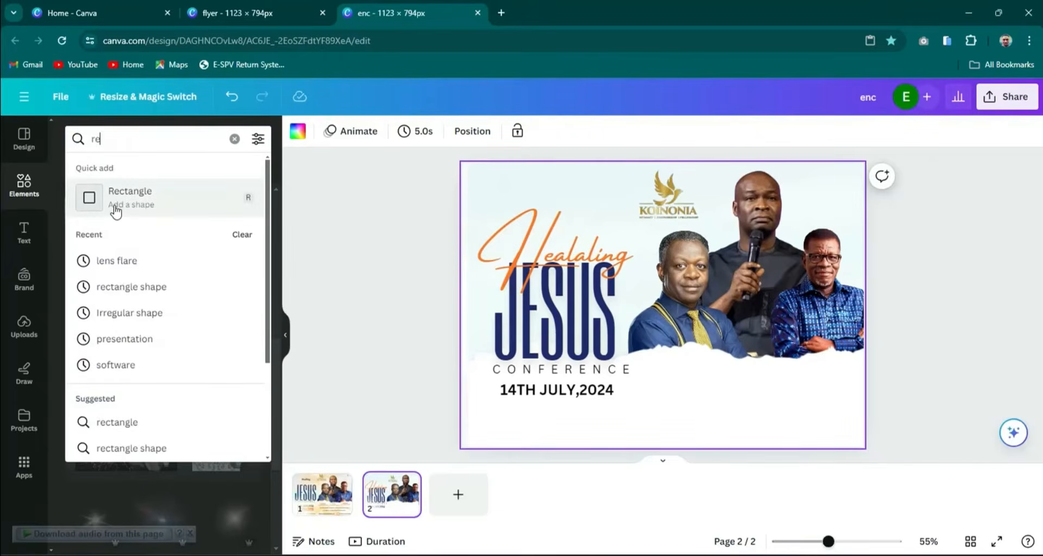
pyautogui.click(115, 211)
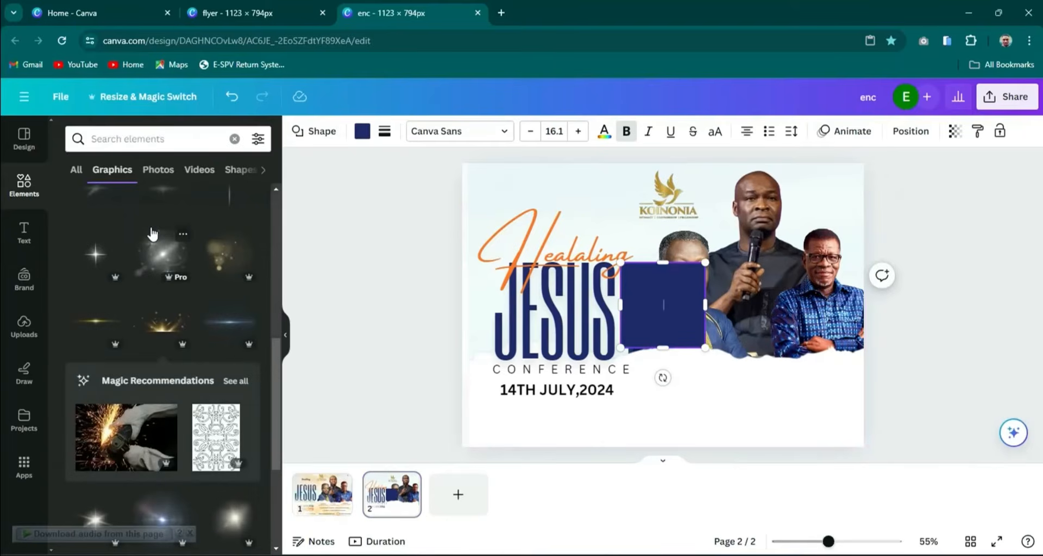
pyautogui.click(128, 139)
pyautogui.write('re')
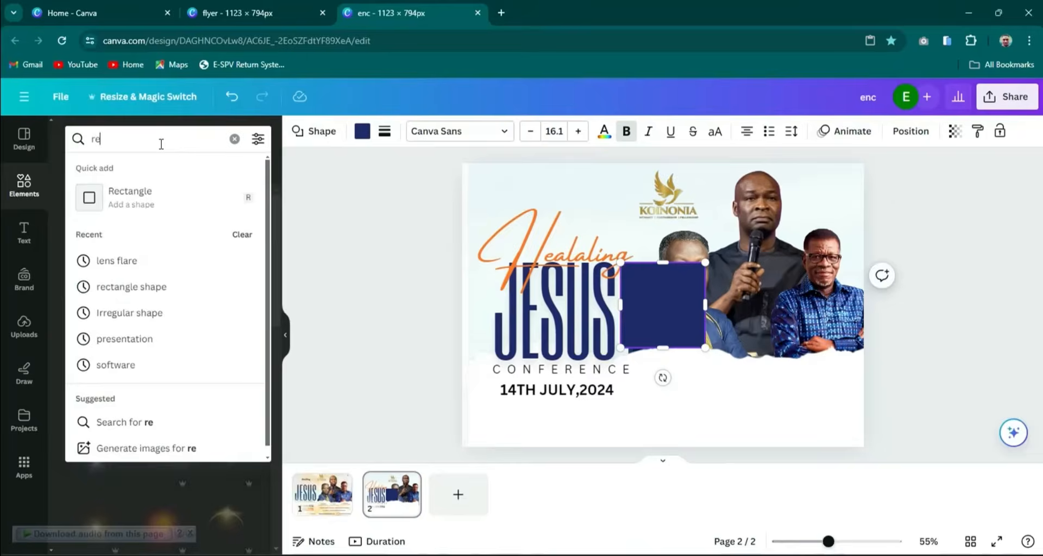
pyautogui.click(141, 202)
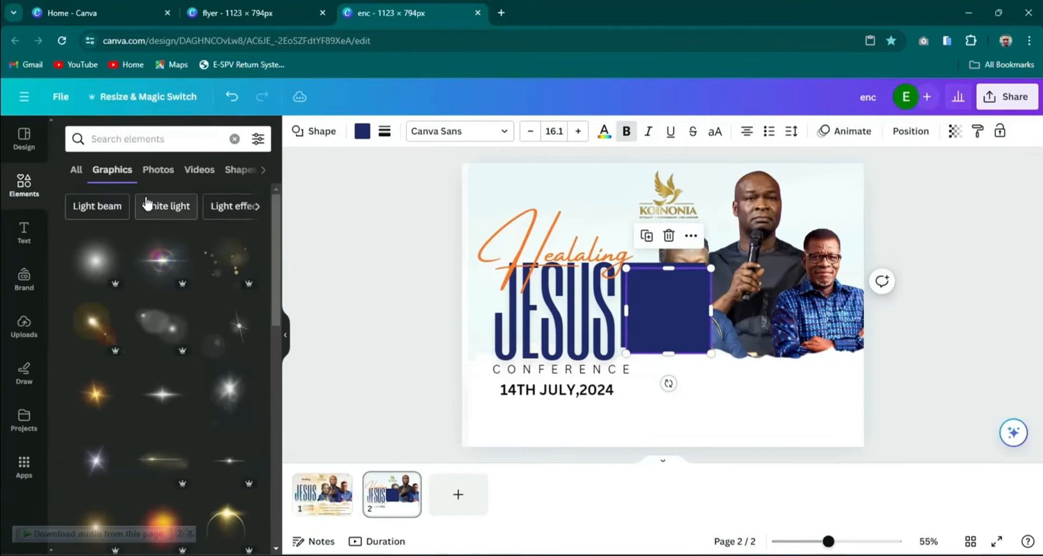
pyautogui.moveTo(674, 301); pyautogui.dragTo(678, 365)
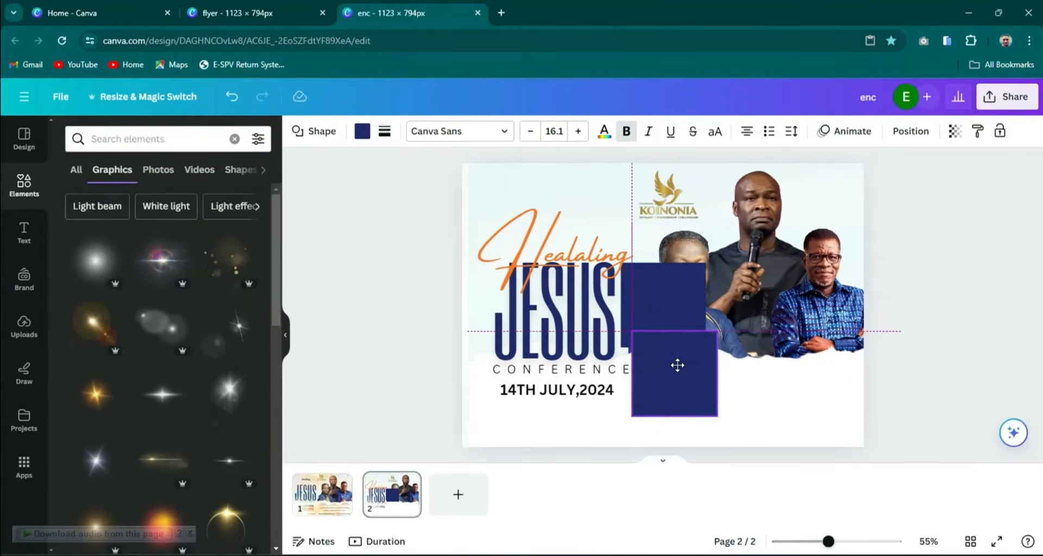
# - Move the blue rectangle beneath the 14TH JULY,2024 text and resize it to a bar about 316 × 65
pyautogui.click(674, 299)
pyautogui.moveTo(673, 302); pyautogui.dragTo(582, 346)
pyautogui.moveTo(573, 297); pyautogui.dragTo(576, 369)
pyautogui.click(575, 365)
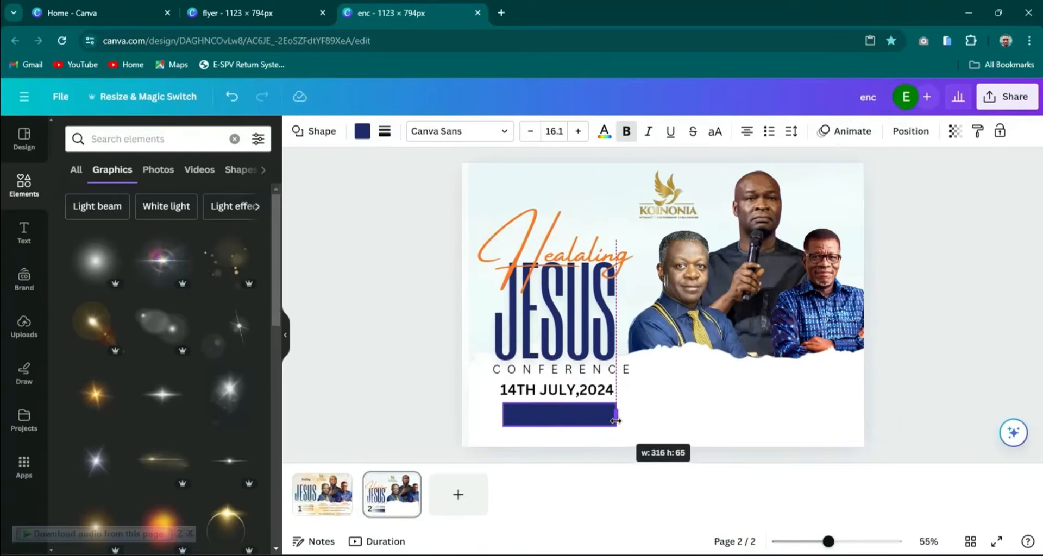
pyautogui.moveTo(617, 426); pyautogui.dragTo(616, 427)
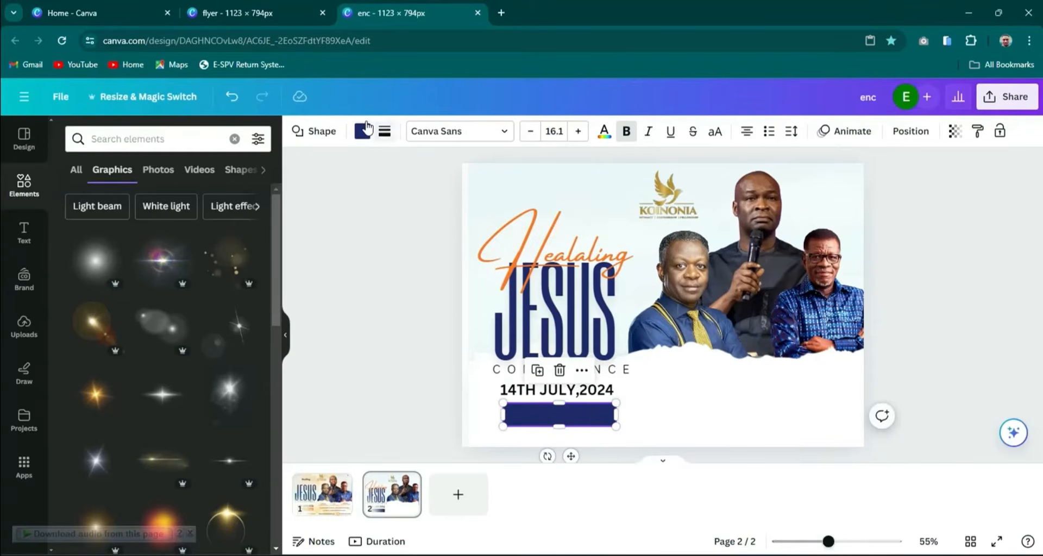
# - Fill the bar below the date with orange #ff7828 and shift it slightly left under the date text
pyautogui.click(363, 139)
pyautogui.click(363, 139)
pyautogui.click(362, 133)
pyautogui.click(179, 245)
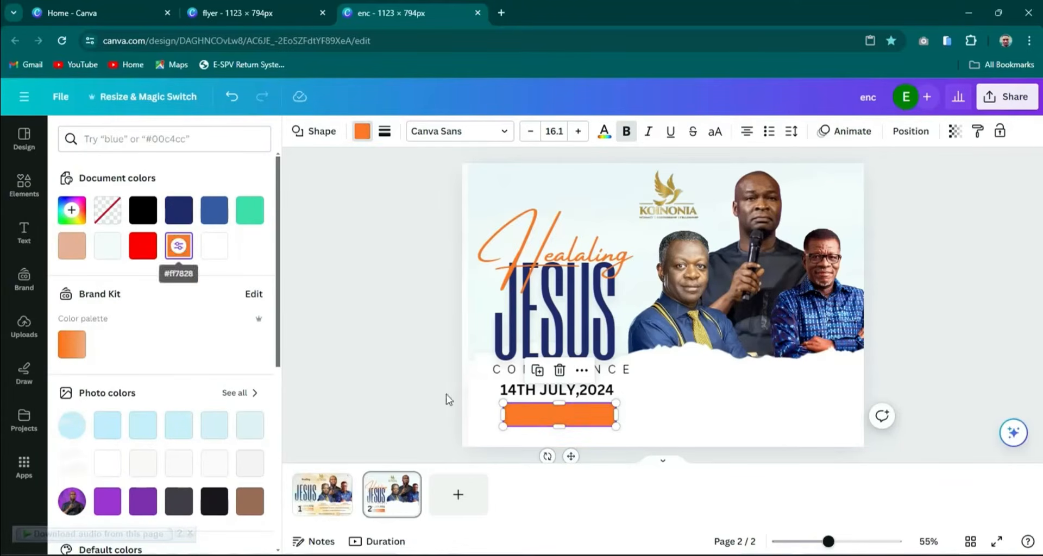
pyautogui.click(759, 409)
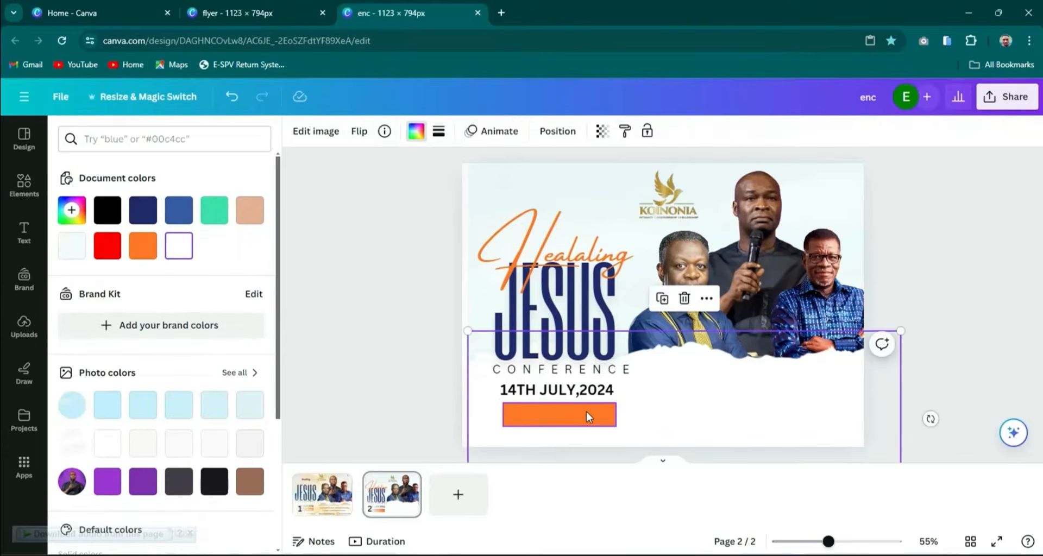
pyautogui.moveTo(582, 415); pyautogui.dragTo(580, 415)
pyautogui.click(734, 412)
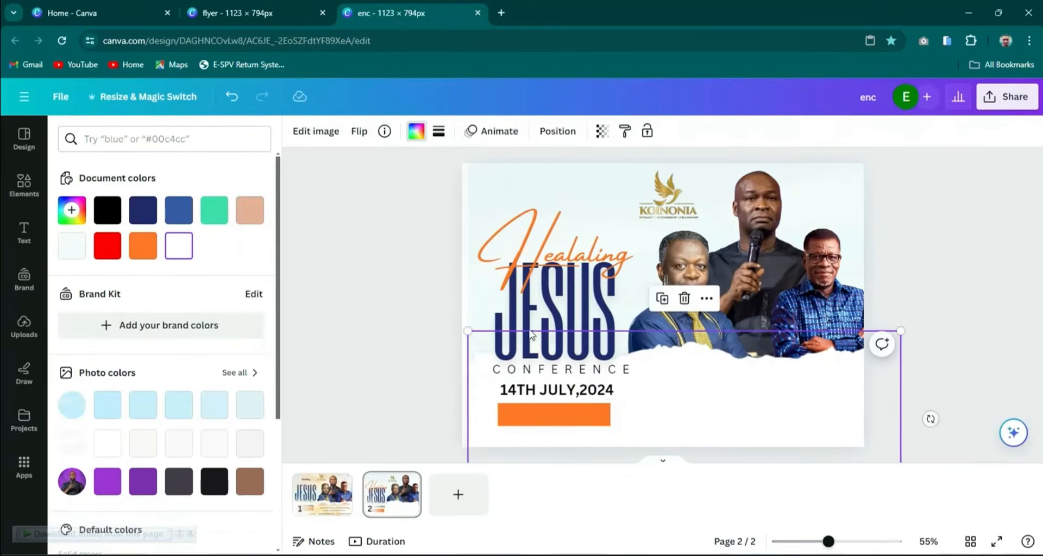
# - Copy the 8:00 AM - 1:00 PM text from page 1 and center it on page 2's orange bar
pyautogui.click(22, 228)
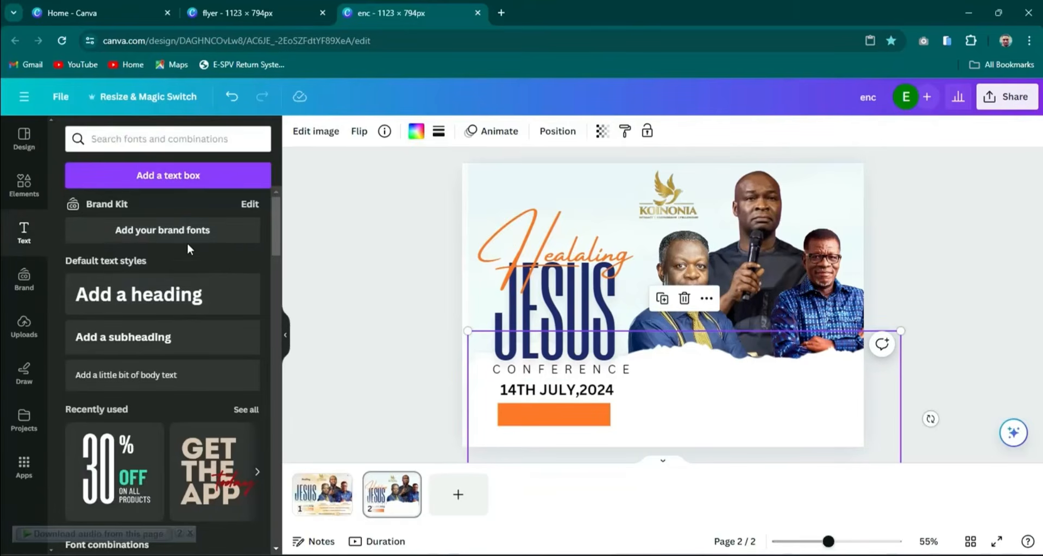
pyautogui.click(339, 488)
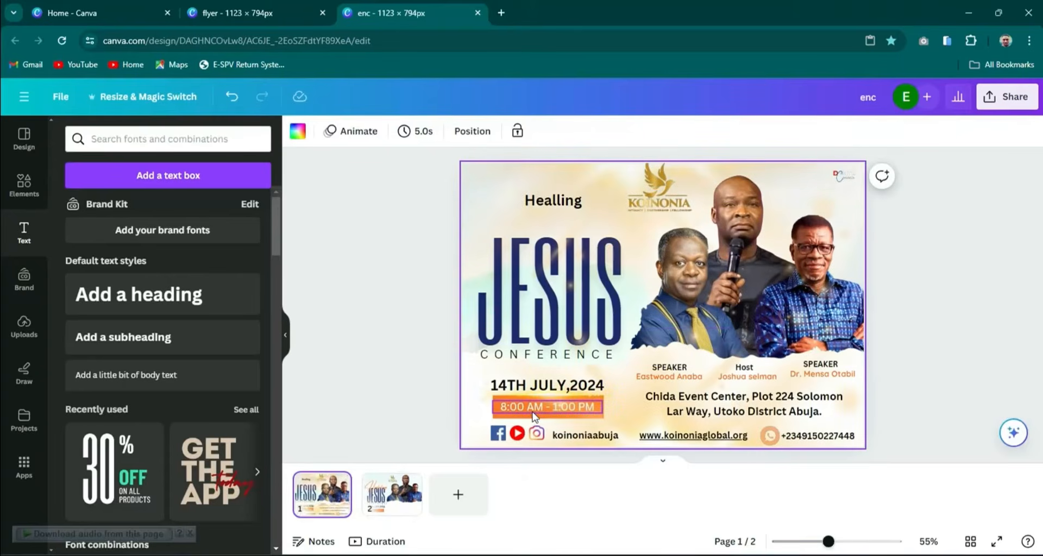
pyautogui.click(530, 413)
pyautogui.rightClick(530, 413)
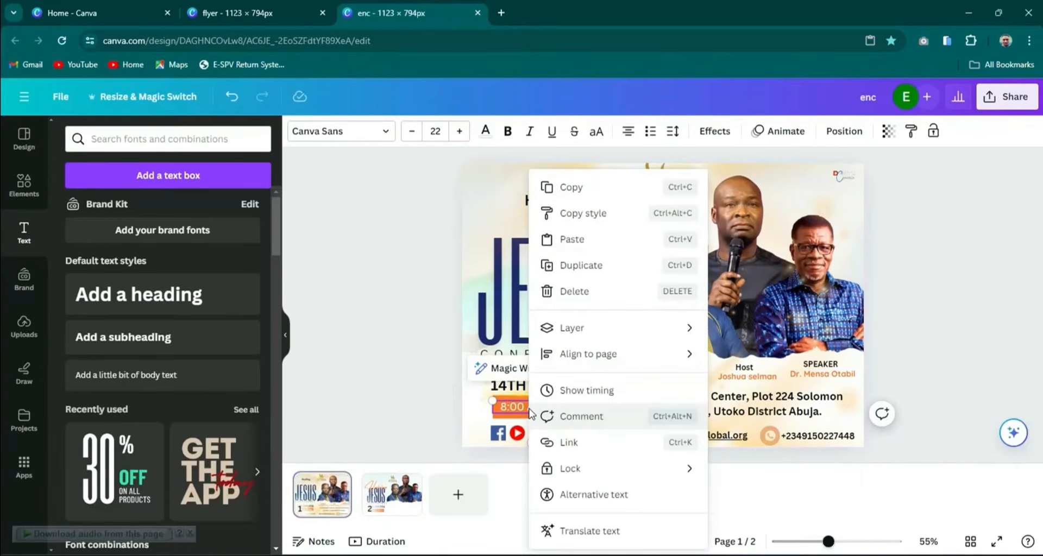
pyautogui.click(572, 189)
pyautogui.click(393, 495)
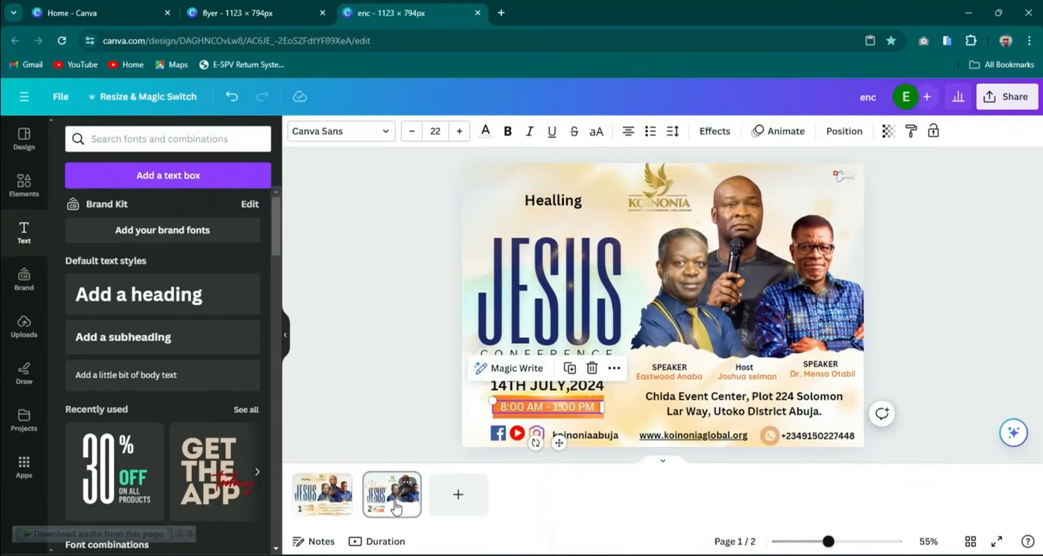
pyautogui.click(561, 415)
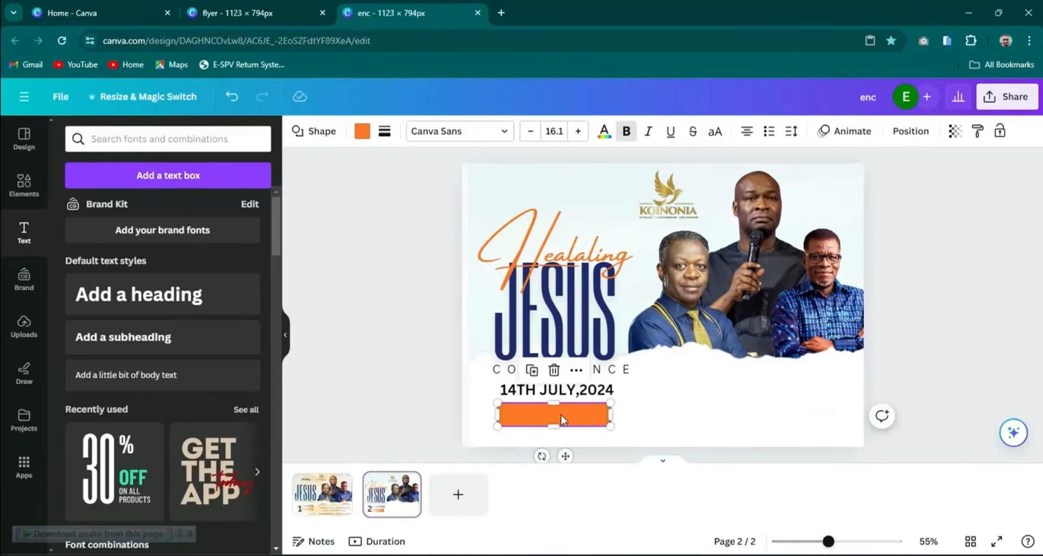
pyautogui.rightClick(562, 415)
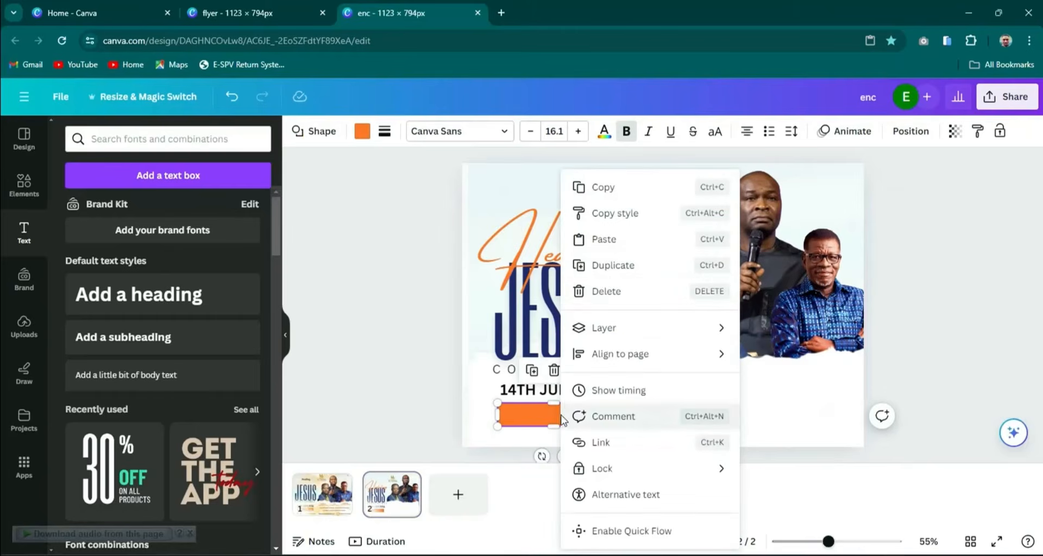
pyautogui.click(600, 239)
pyautogui.moveTo(572, 409); pyautogui.dragTo(579, 417)
pyautogui.click(742, 401)
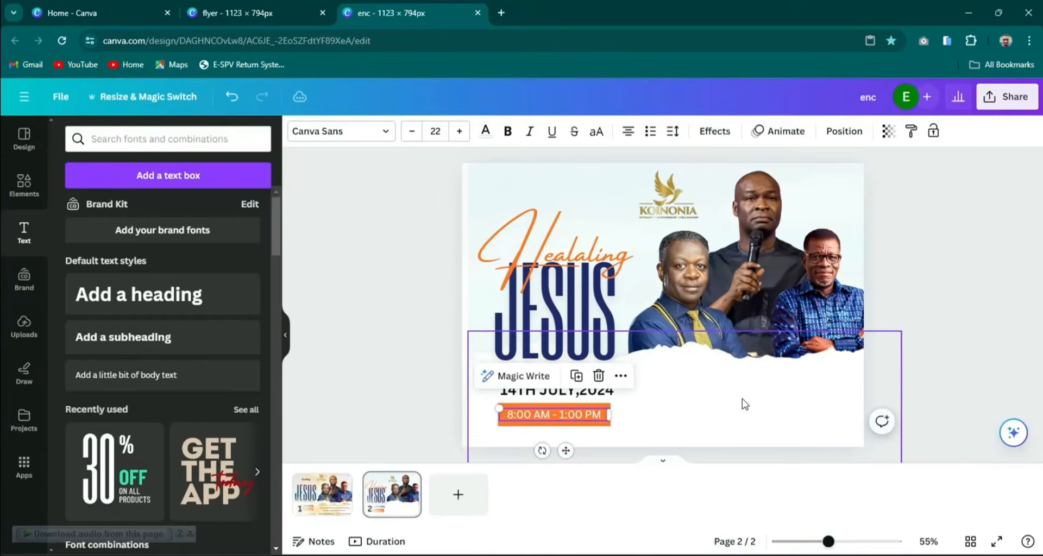
pyautogui.click(1016, 252)
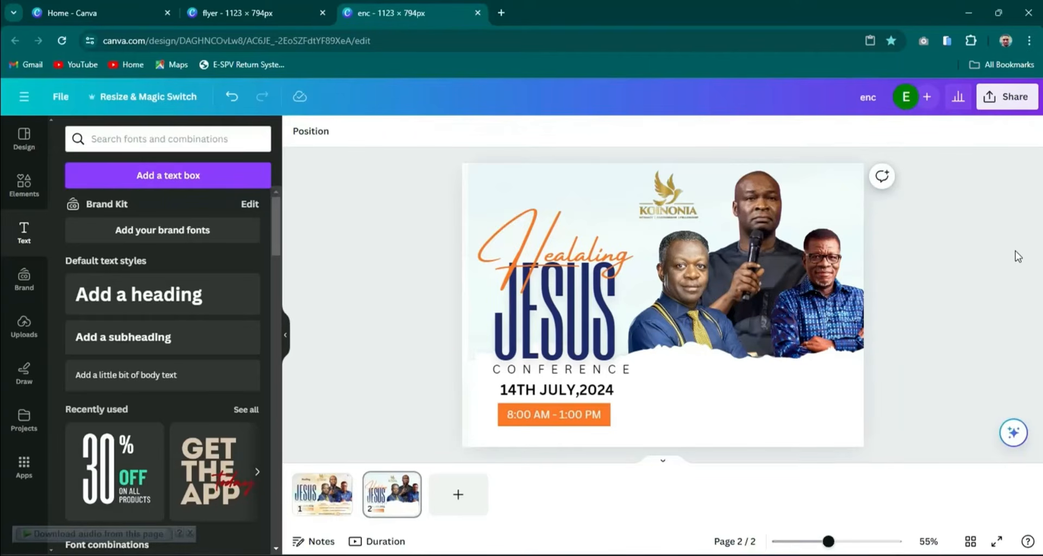
# - Copy the SPEAKER and Host labels with the three name texts from page 1 and paste them beneath the portraits on page 2
pyautogui.click(314, 506)
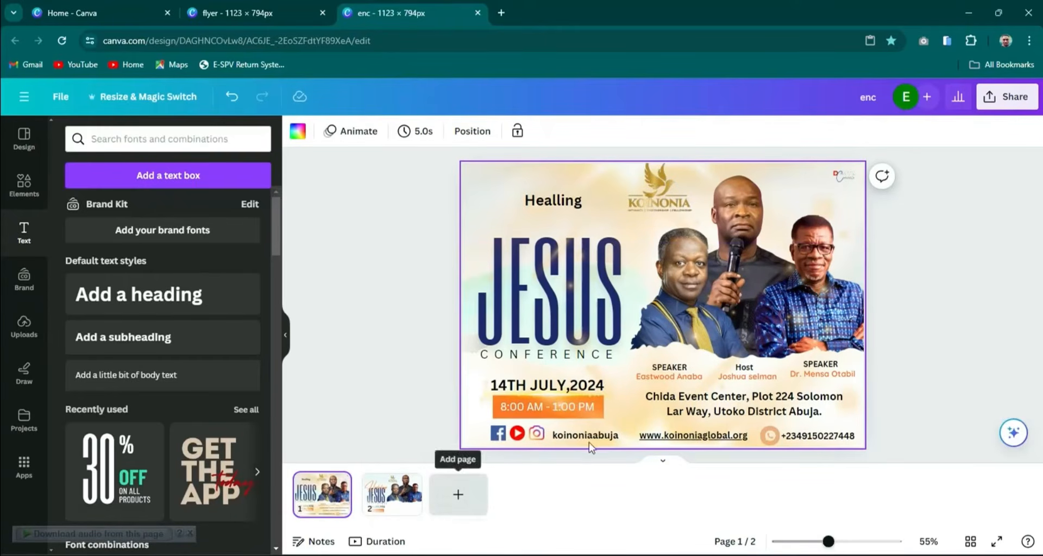
pyautogui.click(664, 379)
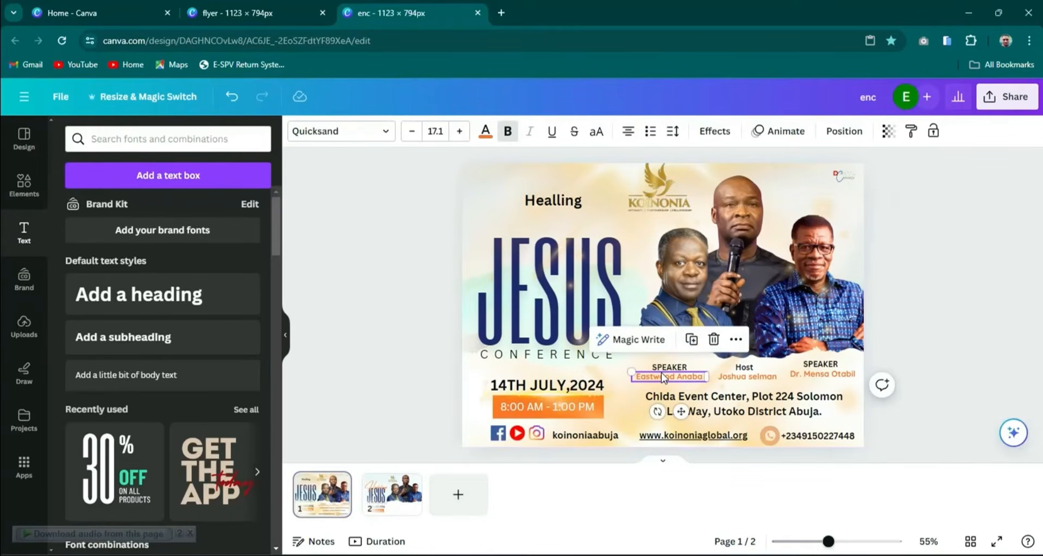
pyautogui.click(668, 369)
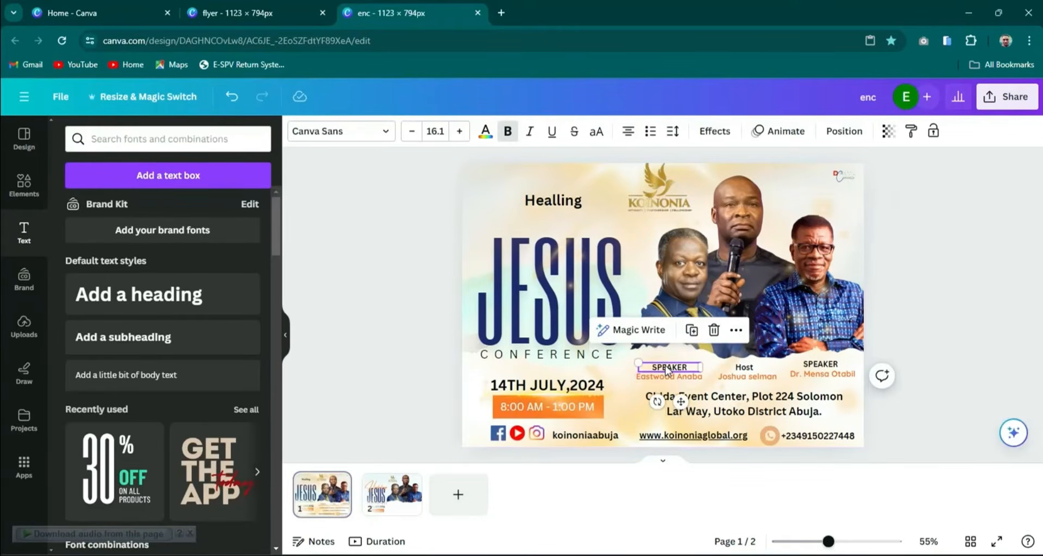
pyautogui.click(740, 377)
pyautogui.keyDown('shift'); pyautogui.click(741, 370); pyautogui.keyUp('shift')
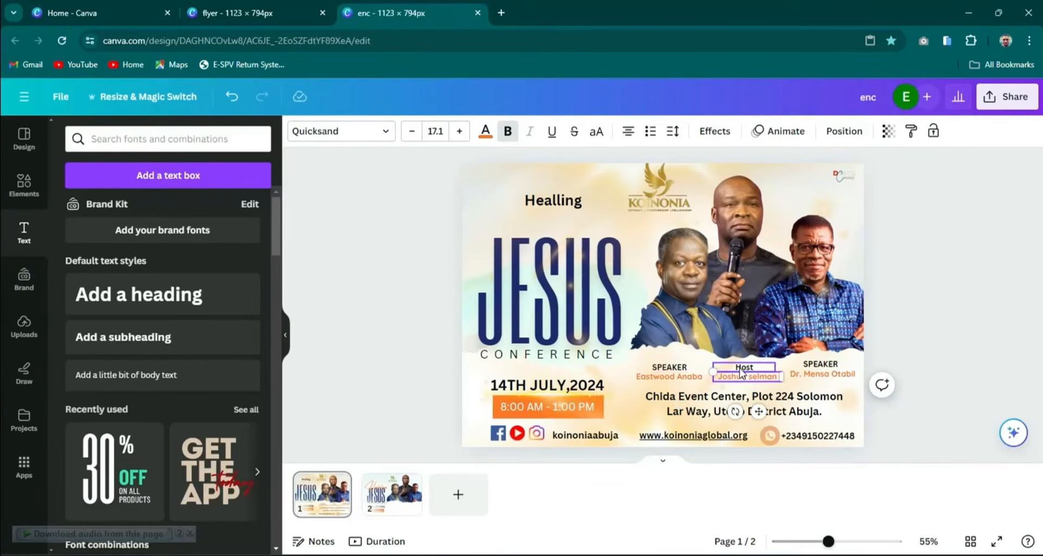
pyautogui.keyDown('shift'); pyautogui.click(791, 371); pyautogui.keyUp('shift')
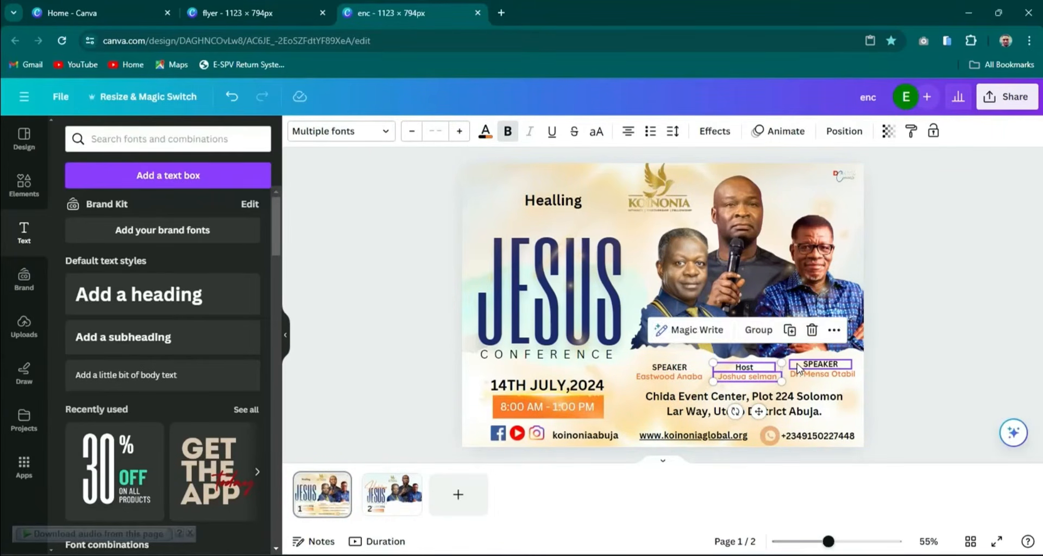
pyautogui.keyDown('shift'); pyautogui.click(684, 381); pyautogui.keyUp('shift')
pyautogui.rightClick(811, 374)
pyautogui.click(852, 161)
pyautogui.rightClick(396, 485)
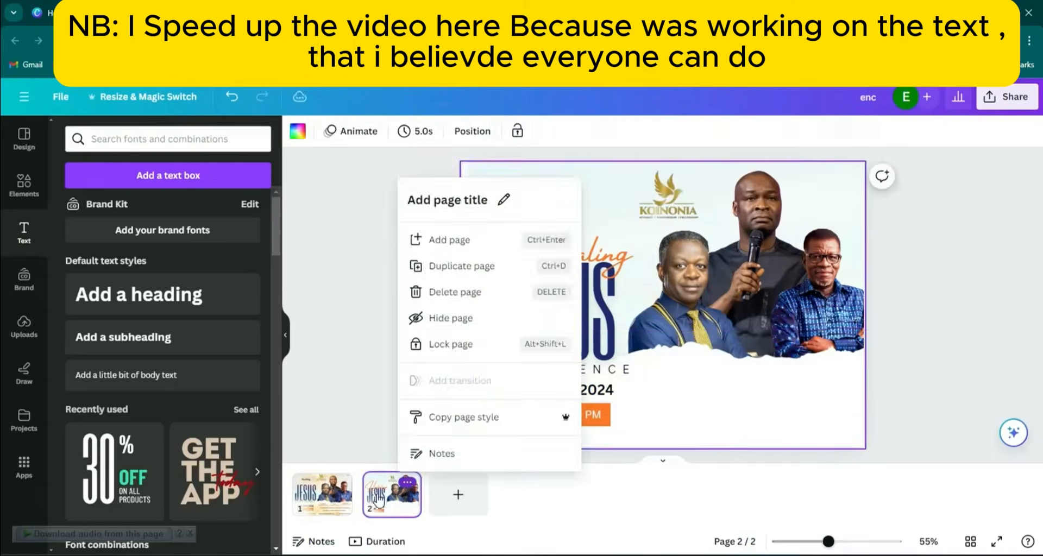
pyautogui.rightClick(710, 395)
pyautogui.click(744, 275)
# - Copy the venue address text from page 1 and paste it below the speaker names on page 2
pyautogui.click(322, 495)
pyautogui.click(735, 403)
pyautogui.rightClick(735, 403)
pyautogui.click(774, 162)
pyautogui.click(393, 495)
pyautogui.rightClick(740, 417)
pyautogui.click(774, 275)
pyautogui.click(325, 498)
pyautogui.click(757, 438)
pyautogui.keyDown('shift'); pyautogui.click(630, 439); pyautogui.keyUp('shift')
pyautogui.keyDown('shift'); pyautogui.click(582, 436); pyautogui.keyUp('shift')
pyautogui.click(895, 133)
pyautogui.moveTo(278, 337); pyautogui.dragTo(296, 427)
pyautogui.keyDown('shift'); pyautogui.click(208, 299); pyautogui.keyUp('shift')
pyautogui.keyDown('shift'); pyautogui.click(210, 377); pyautogui.keyUp('shift')
pyautogui.click(380, 432)
pyautogui.click(690, 436)
pyautogui.click(576, 436)
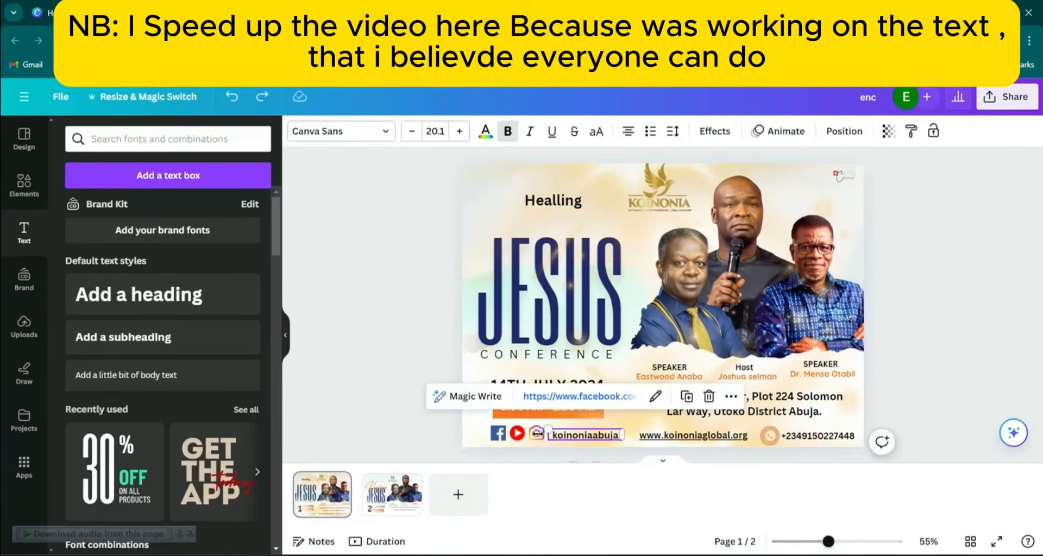
pyautogui.click(479, 376)
pyautogui.moveTo(462, 346); pyautogui.dragTo(640, 348)
# - Copy the Facebook, YouTube and Instagram icons with the koinoniaabuja handle from page 1 and place them below the orange time bar on page 2
pyautogui.rightClick(500, 433)
pyautogui.keyDown('shift'); pyautogui.click(517, 433); pyautogui.keyUp('shift')
pyautogui.keyDown('shift'); pyautogui.click(537, 434); pyautogui.keyUp('shift')
pyautogui.keyDown('shift'); pyautogui.click(582, 436); pyautogui.keyUp('shift')
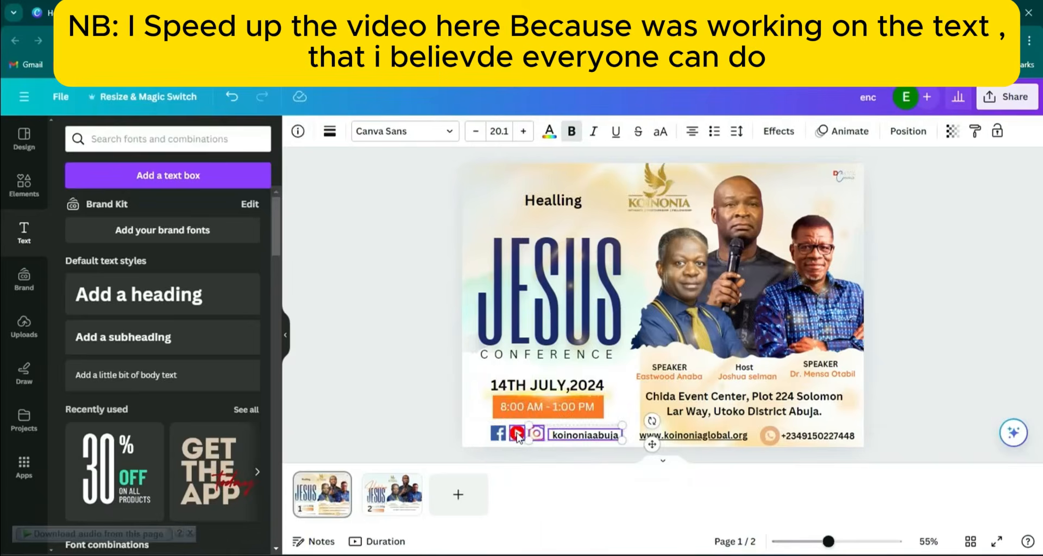
pyautogui.rightClick(499, 435)
pyautogui.click(538, 167)
pyautogui.click(392, 494)
pyautogui.rightClick(654, 430)
pyautogui.click(695, 276)
pyautogui.moveTo(586, 436); pyautogui.dragTo(586, 437)
pyautogui.click(663, 432)
pyautogui.click(994, 319)
pyautogui.click(322, 494)
pyautogui.rightClick(672, 436)
pyautogui.click(714, 187)
pyautogui.click(391, 493)
pyautogui.rightClick(695, 432)
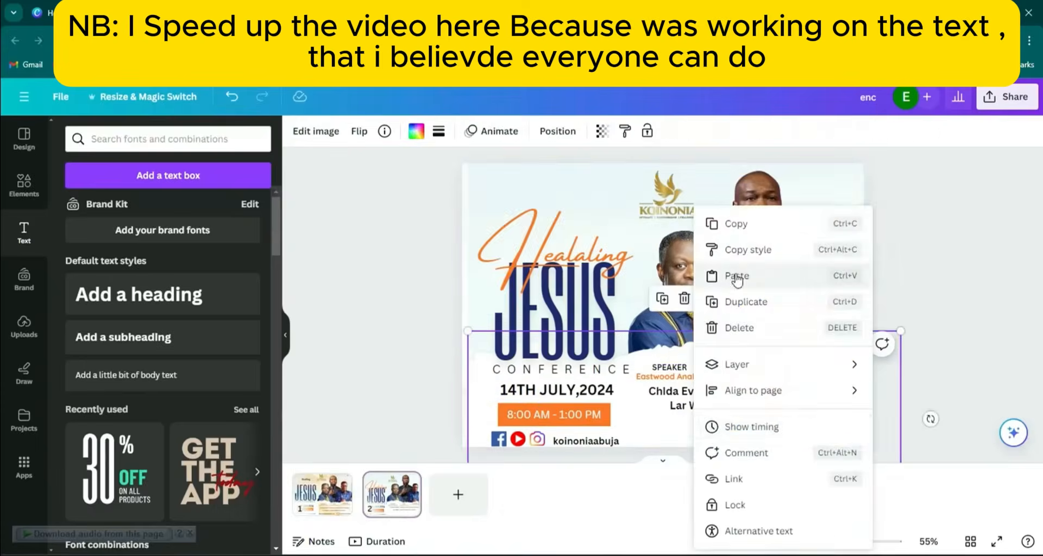
pyautogui.click(736, 276)
pyautogui.moveTo(696, 436); pyautogui.dragTo(701, 437)
# - Copy the phone number text from page 1 and place it to the right of the website address on page 2
pyautogui.click(322, 495)
pyautogui.click(831, 436)
pyautogui.rightClick(831, 436)
pyautogui.click(815, 189)
pyautogui.click(392, 494)
pyautogui.rightClick(831, 429)
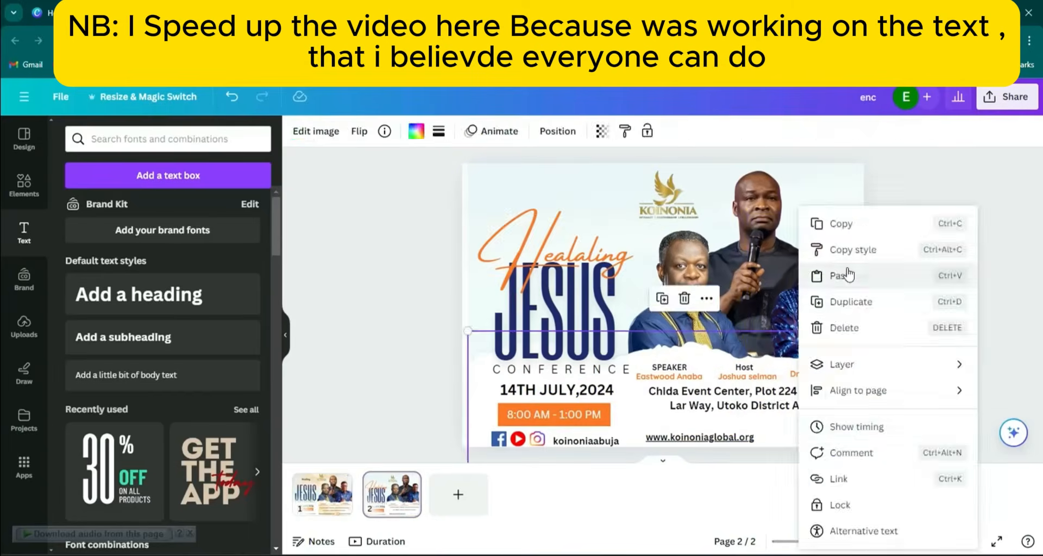
pyautogui.click(838, 277)
pyautogui.moveTo(885, 435); pyautogui.dragTo(823, 435)
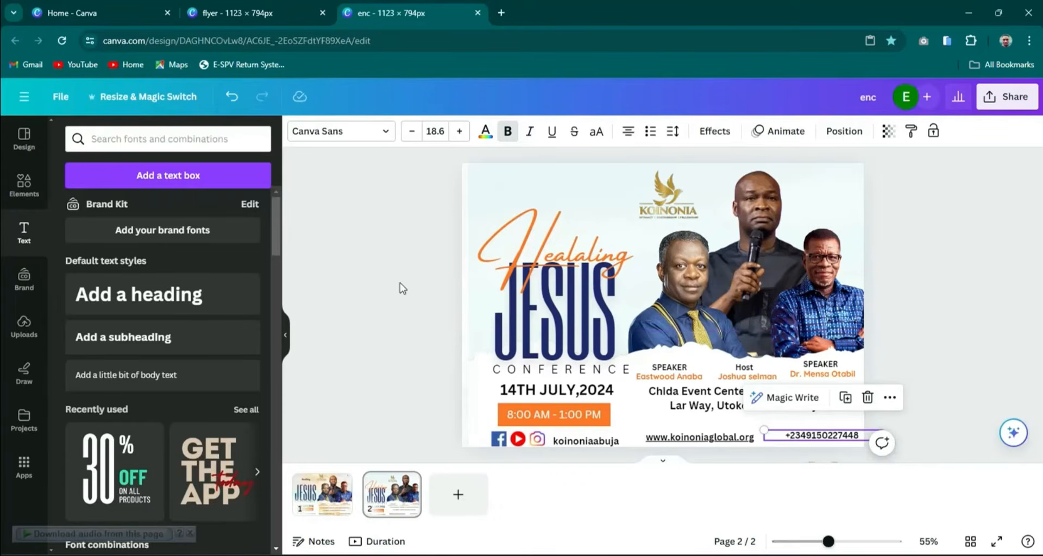
# - Add the blue Facebook graphic from a "facebook icon" elements search, enlarge it slightly, and delete it
pyautogui.click(20, 185)
pyautogui.click(131, 139)
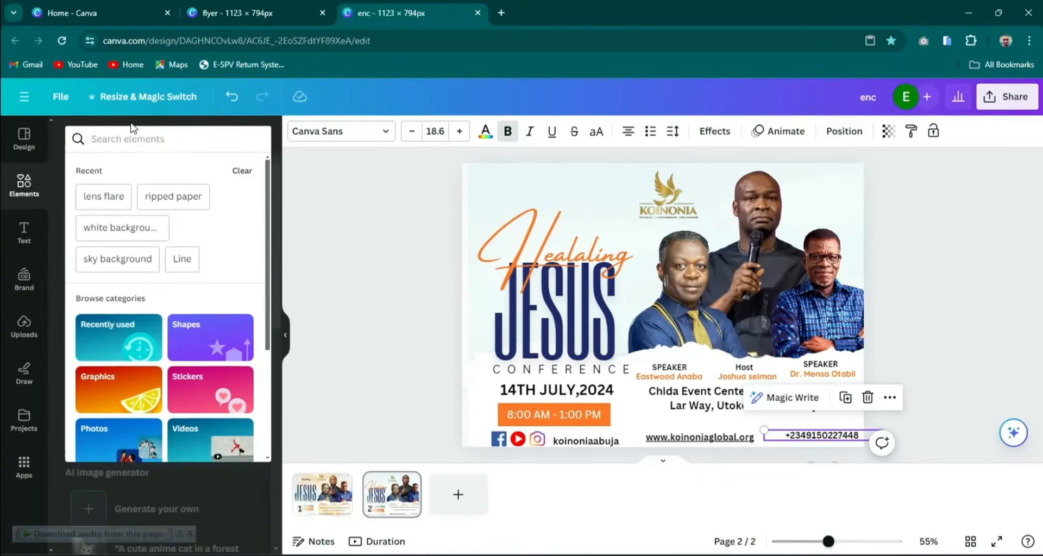
pyautogui.write('face')
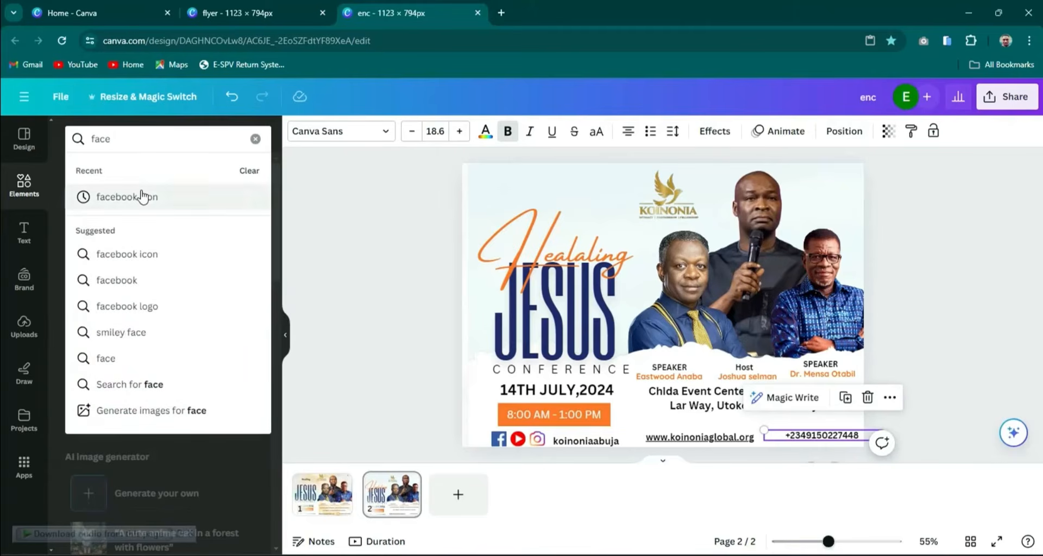
pyautogui.click(140, 196)
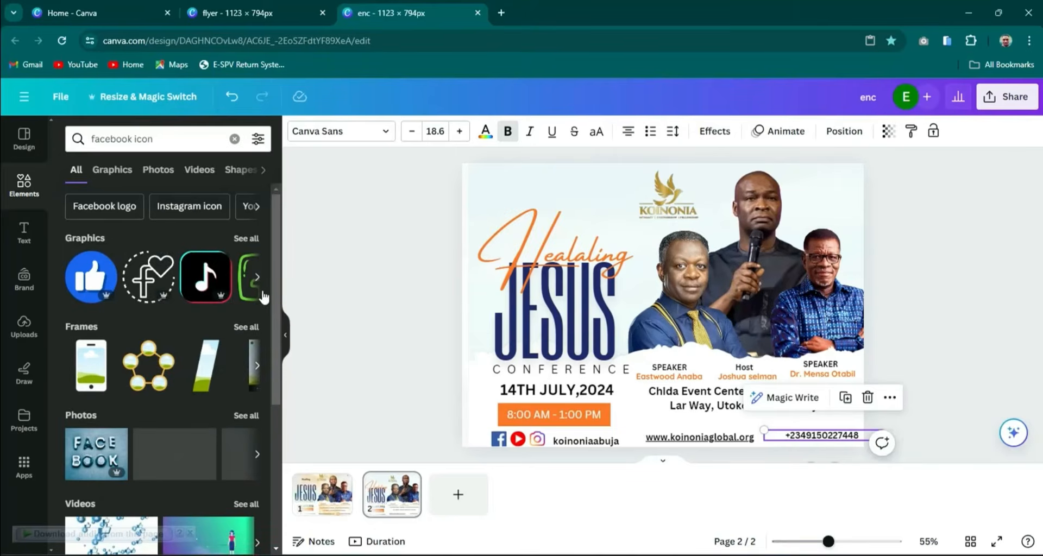
pyautogui.click(247, 239)
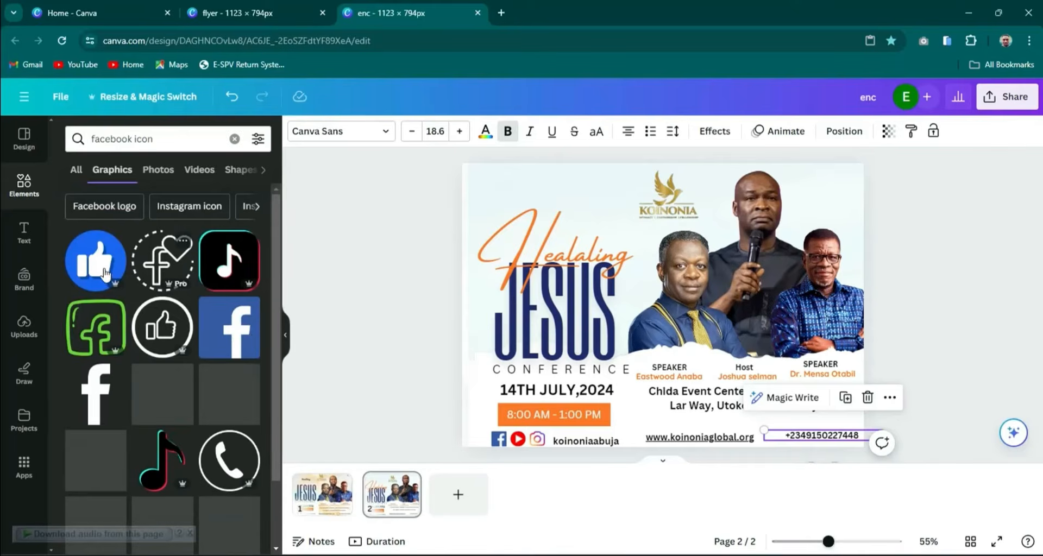
pyautogui.click(227, 327)
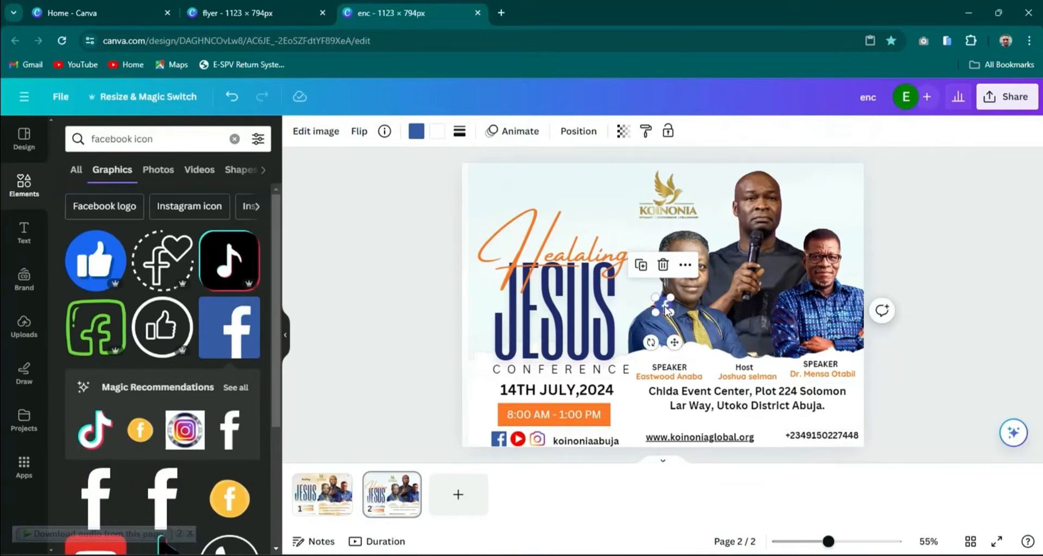
pyautogui.moveTo(671, 297); pyautogui.dragTo(696, 311)
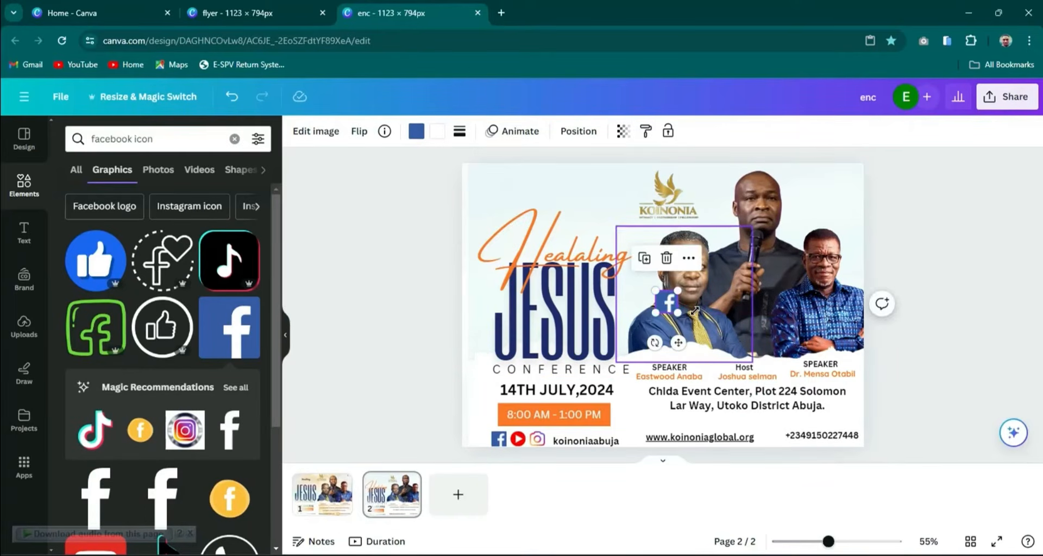
pyautogui.press('Delete')
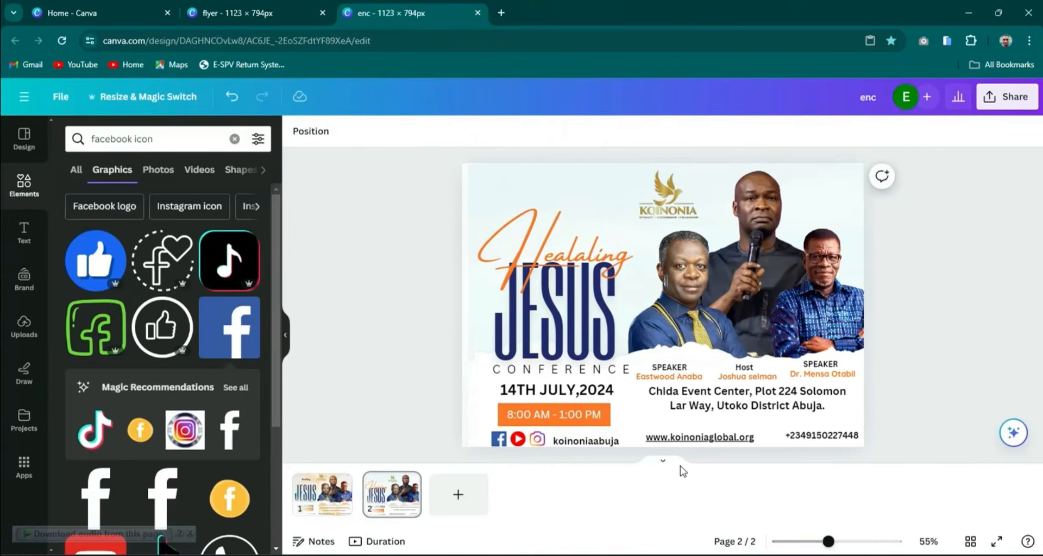
# - Try shifting the photo of the speaker in the patterned blue shirt slightly to the left
pyautogui.click(175, 143)
pyautogui.moveTo(170, 143); pyautogui.dragTo(29, 161)
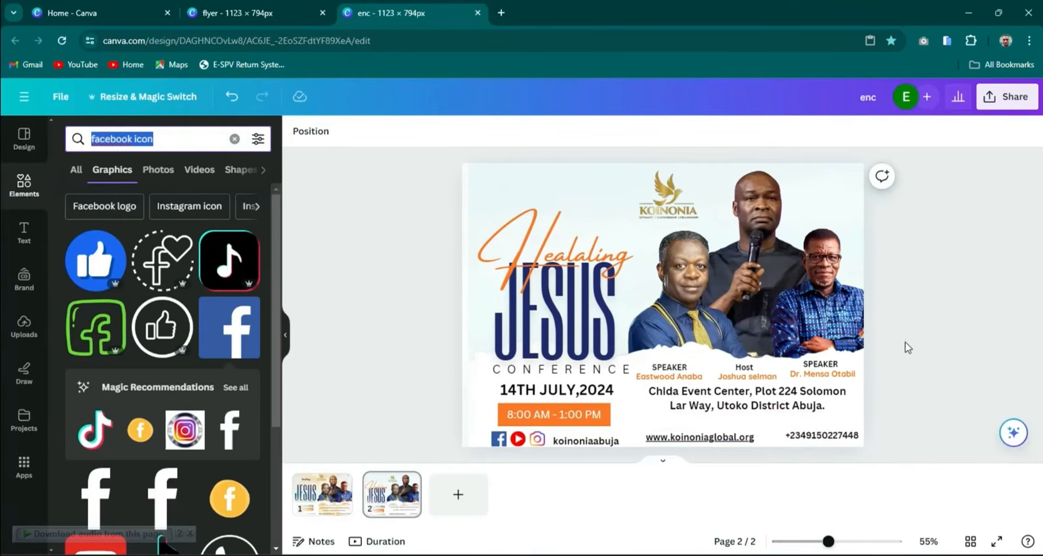
pyautogui.click(933, 330)
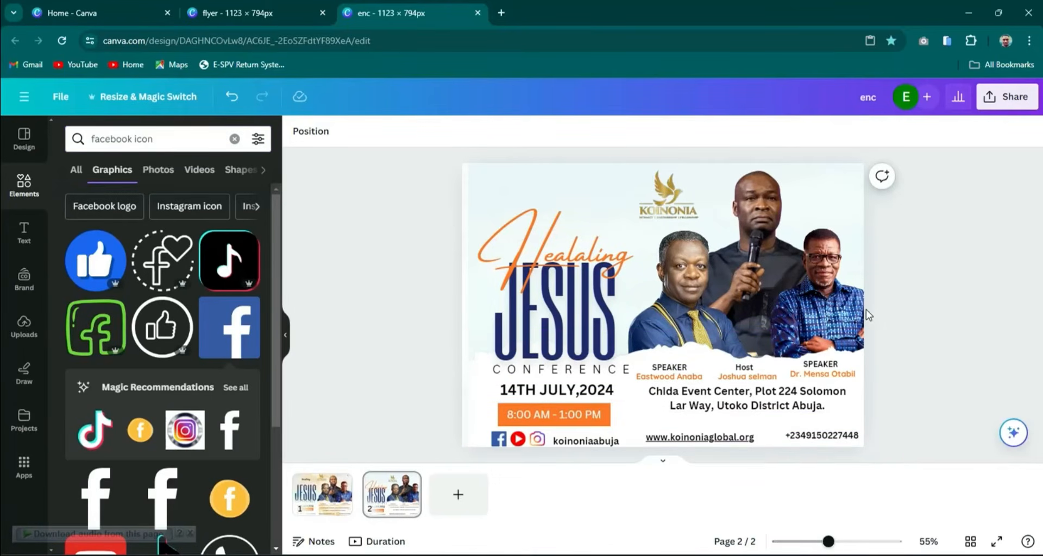
pyautogui.moveTo(842, 305); pyautogui.dragTo(832, 304)
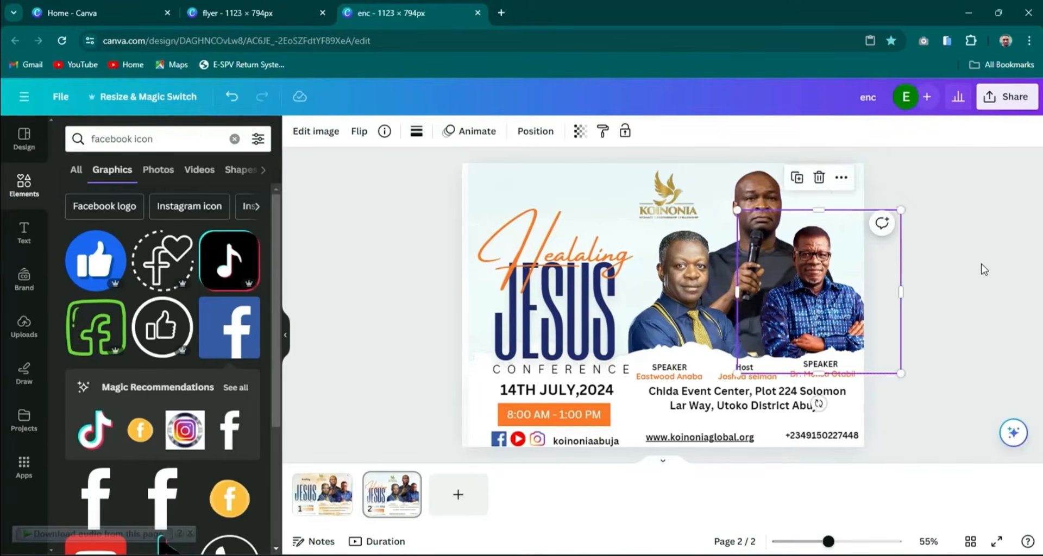
pyautogui.click(984, 270)
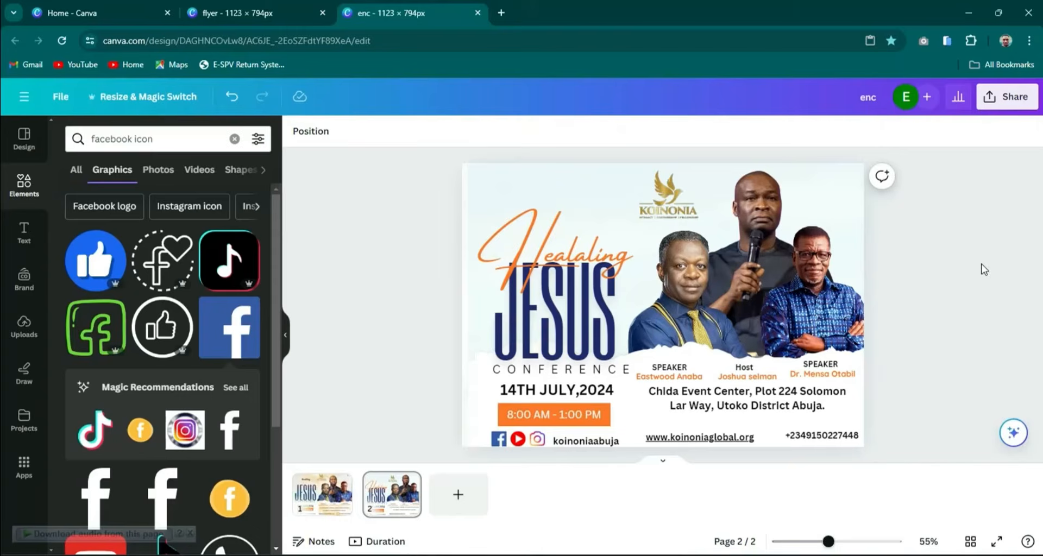
# - Nudge the orange "Healaling" title text and the phone number slightly to the left on page 2
pyautogui.click(314, 508)
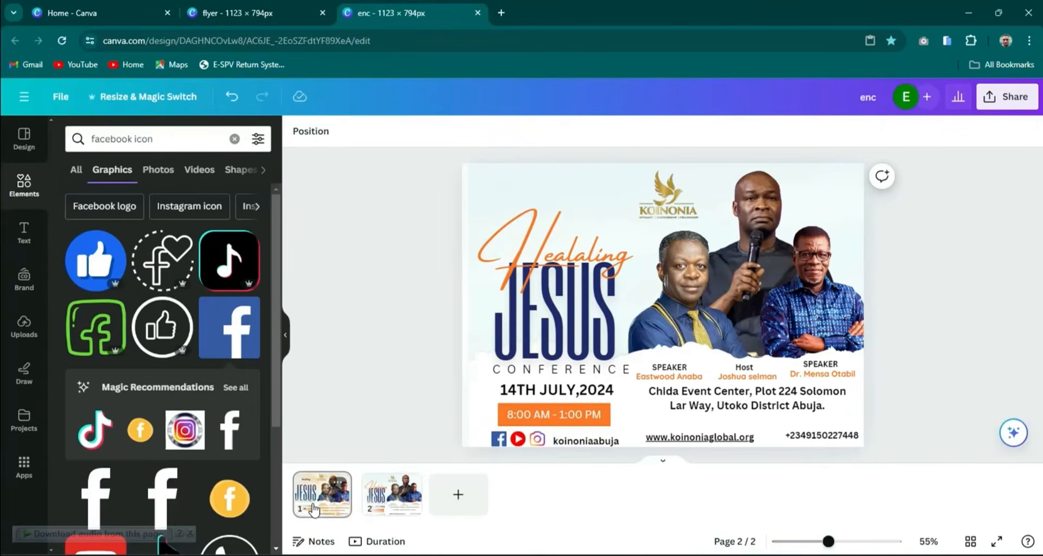
pyautogui.click(686, 385)
pyautogui.moveTo(642, 351); pyautogui.dragTo(457, 363)
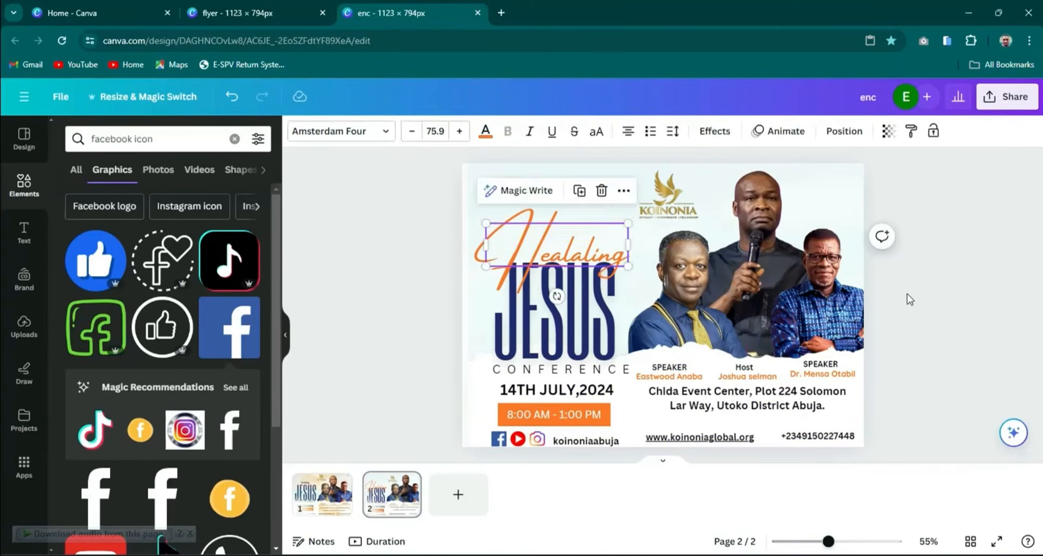
pyautogui.click(909, 298)
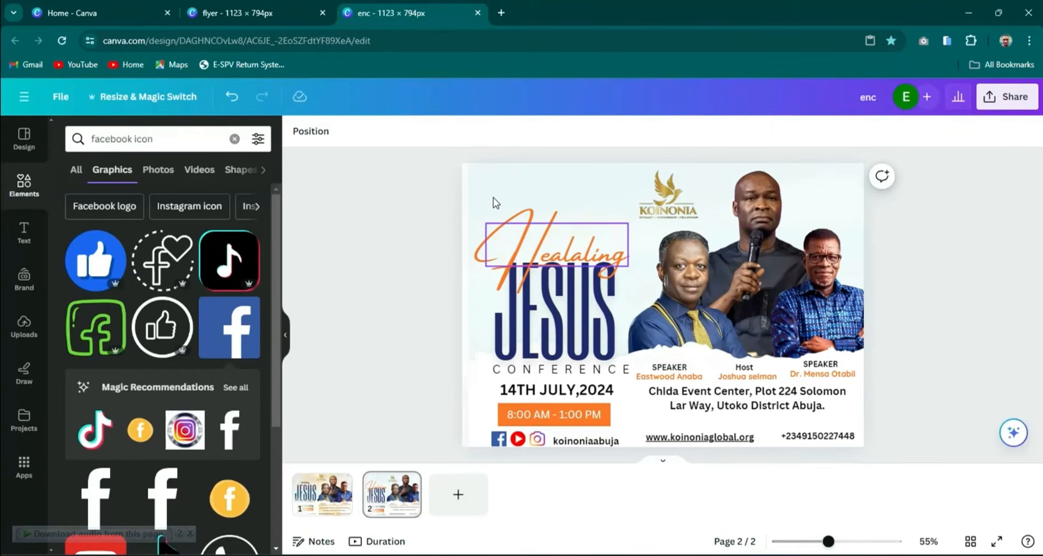
# - Search the elements for "lens flare" and add the golden light burst graphic with sparks to page 2
pyautogui.click(26, 186)
pyautogui.click(182, 136)
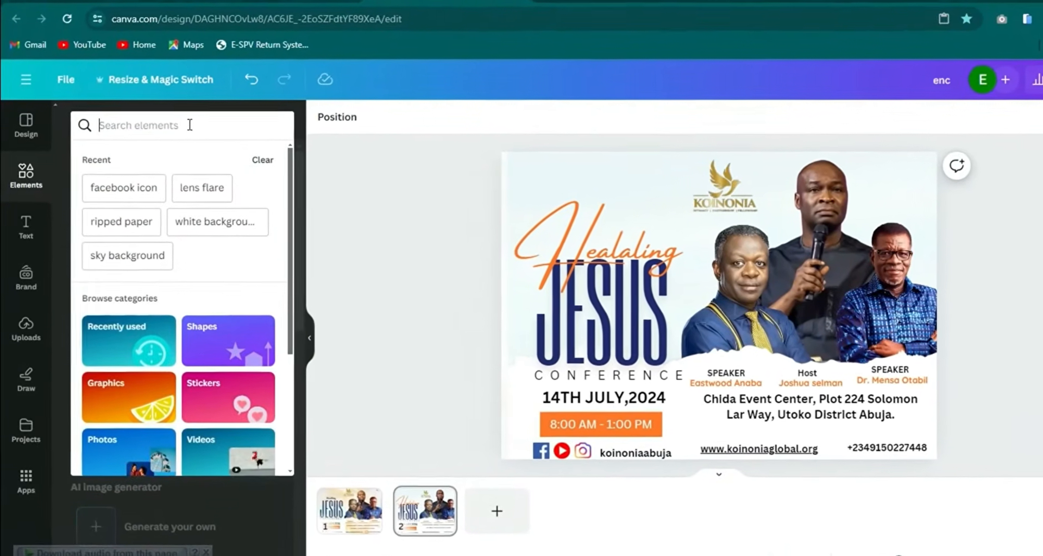
pyautogui.write('len')
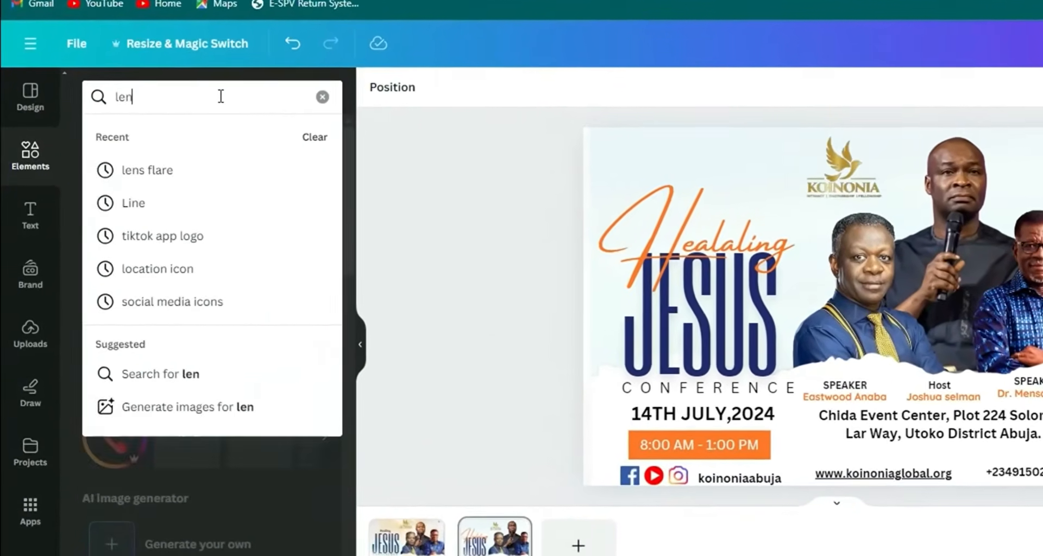
pyautogui.click(170, 174)
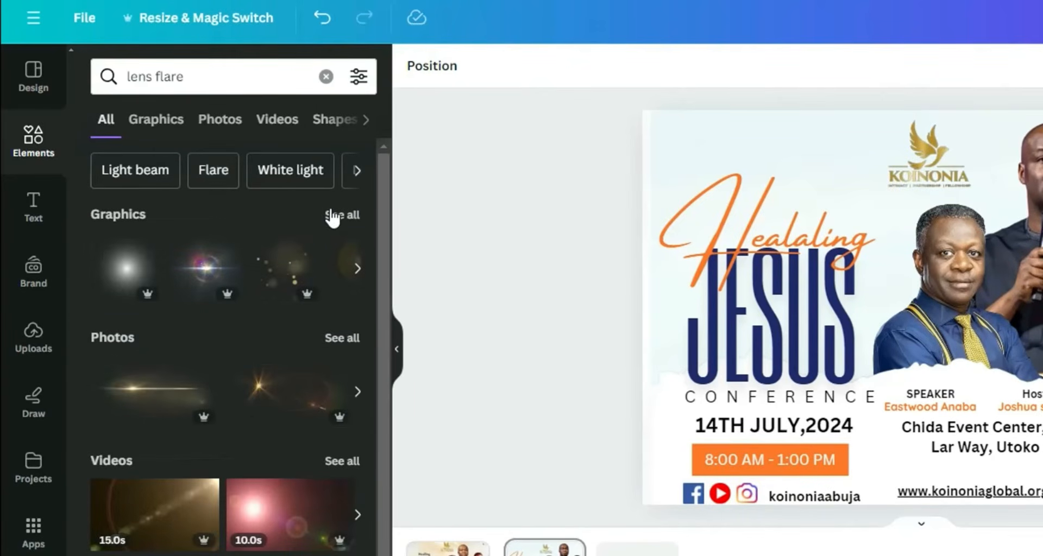
pyautogui.click(342, 215)
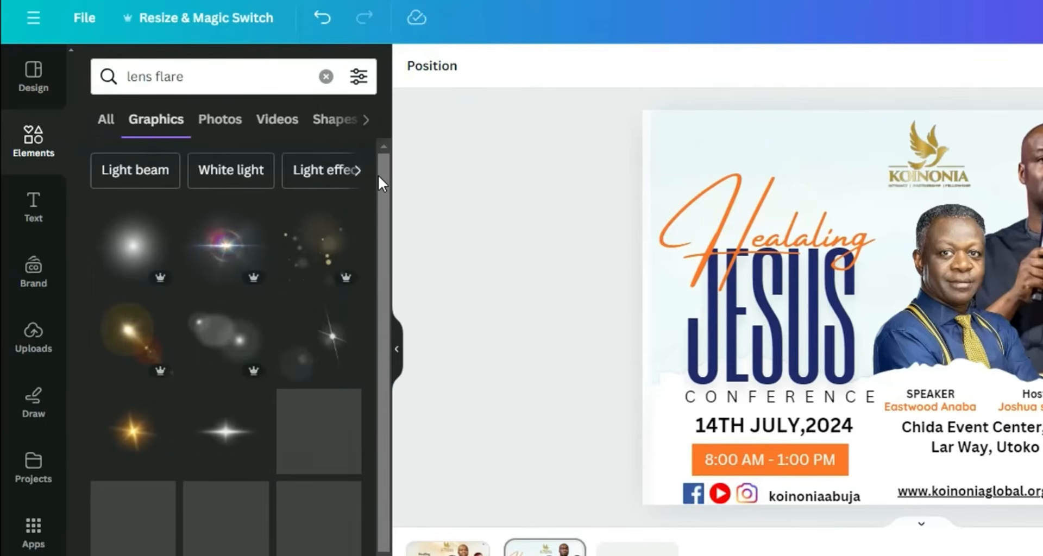
pyautogui.moveTo(386, 171); pyautogui.dragTo(412, 339)
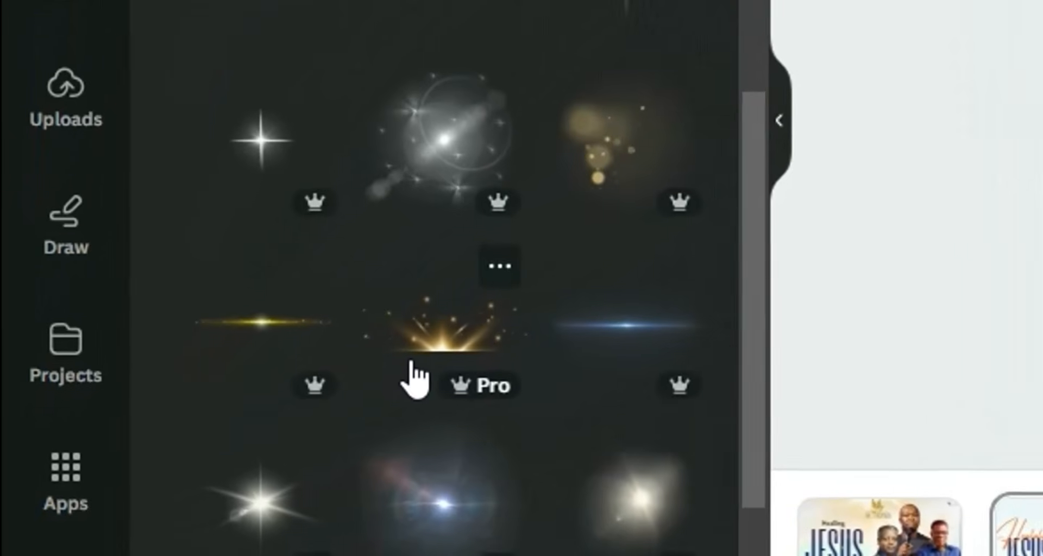
pyautogui.click(463, 340)
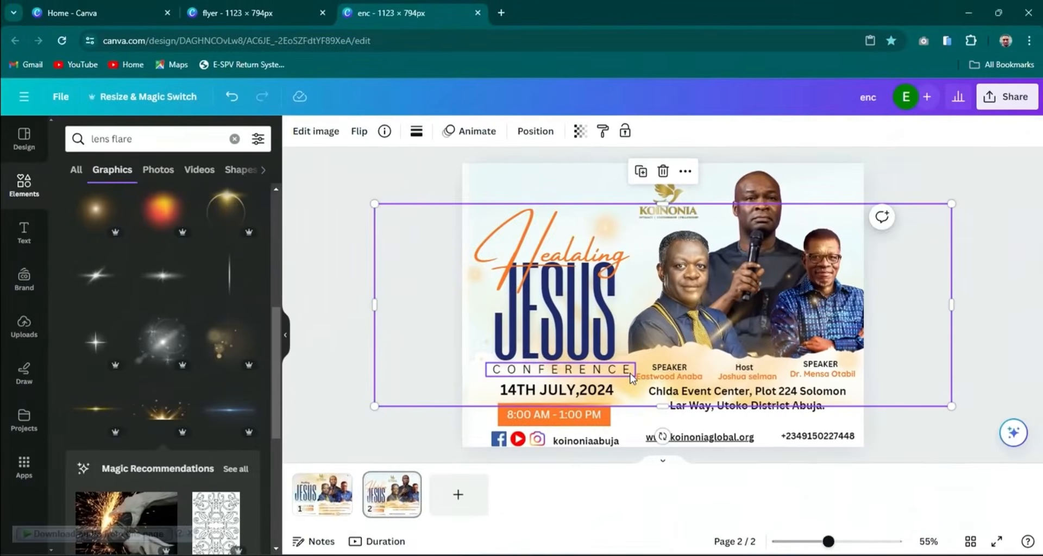
# - Trim the golden flare graphic from both sides so it no longer extends past the flyer
pyautogui.moveTo(412, 306); pyautogui.dragTo(556, 308)
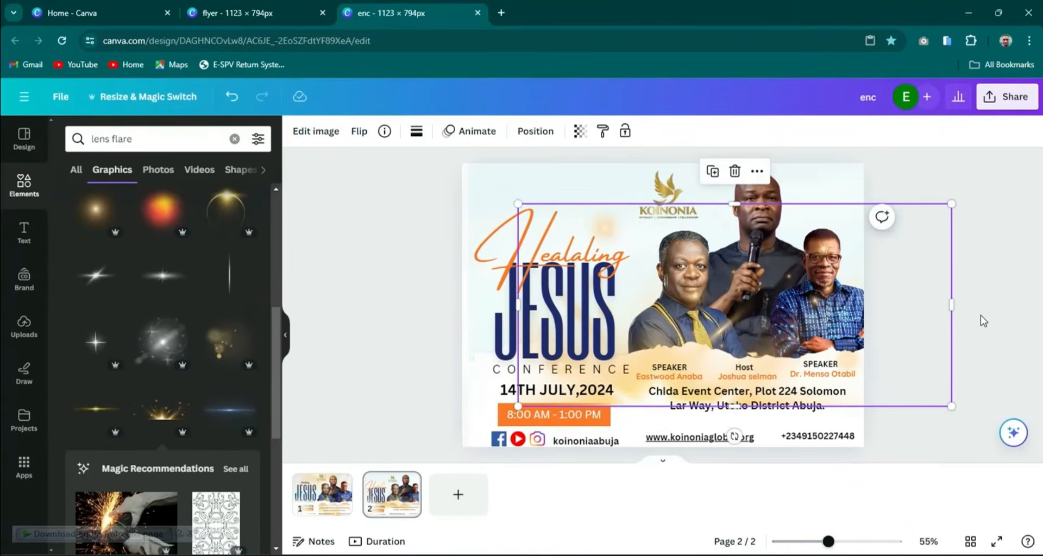
pyautogui.moveTo(951, 305); pyautogui.dragTo(857, 306)
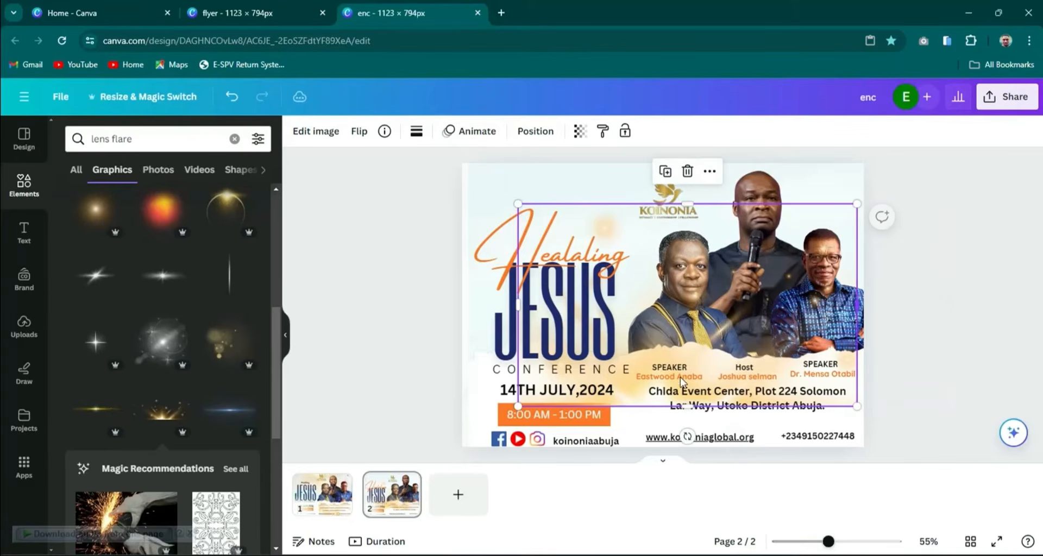
pyautogui.click(639, 389)
pyautogui.moveTo(640, 389); pyautogui.dragTo(630, 429)
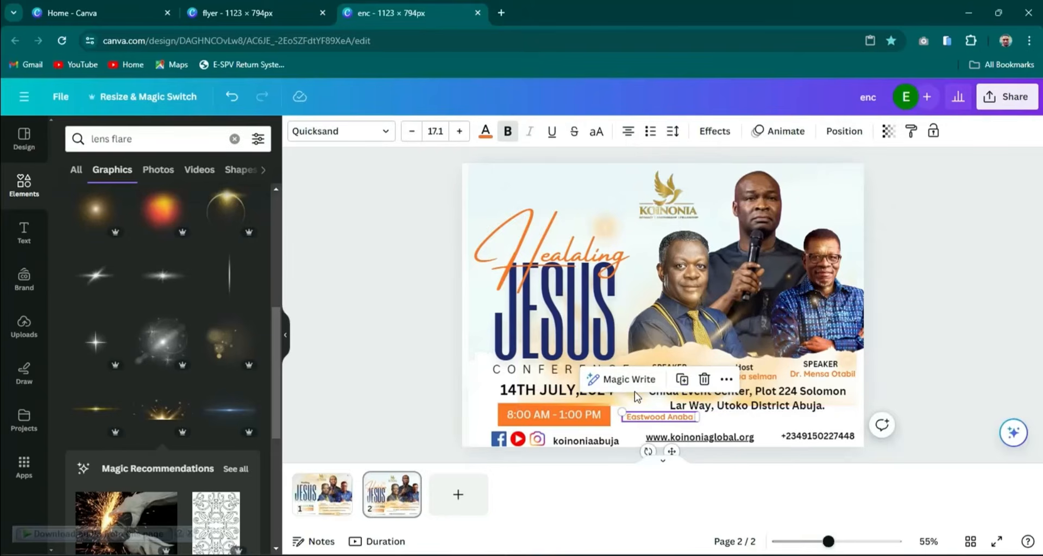
pyautogui.hotkey('ctrl', 'z')
# - Move the golden flare over the lower part of the flyer and extend it to the page's full width
pyautogui.click(667, 358)
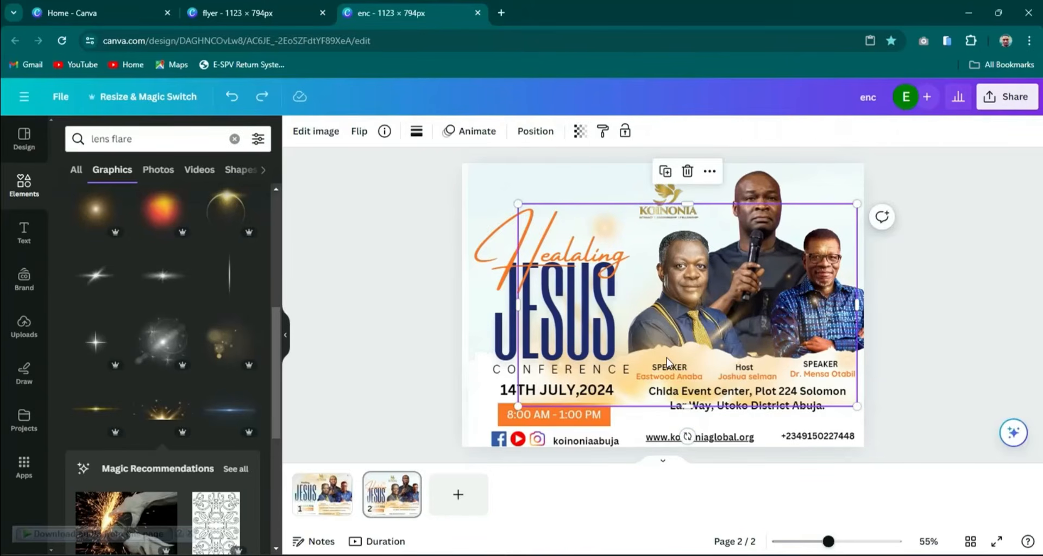
pyautogui.moveTo(660, 369); pyautogui.dragTo(603, 399)
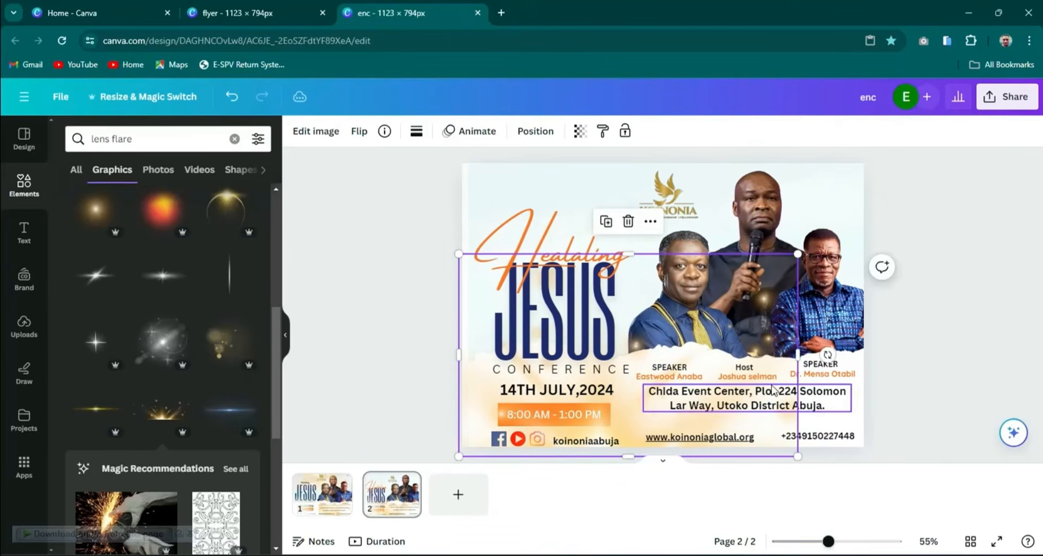
pyautogui.moveTo(797, 356); pyautogui.dragTo(864, 363)
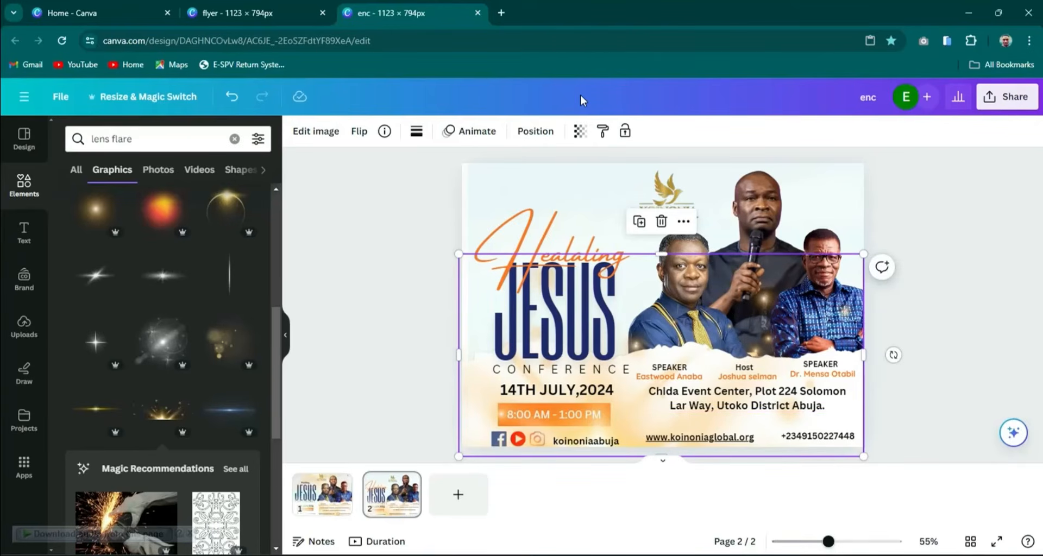
# - Set the golden flare's transparency to 80
pyautogui.click(580, 131)
pyautogui.moveTo(543, 189); pyautogui.dragTo(528, 195)
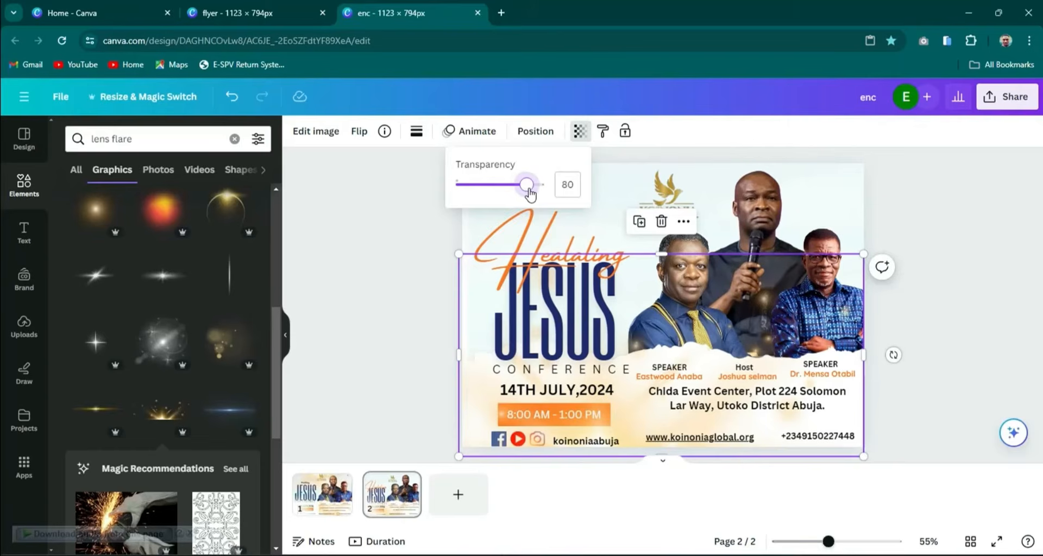
pyautogui.click(930, 258)
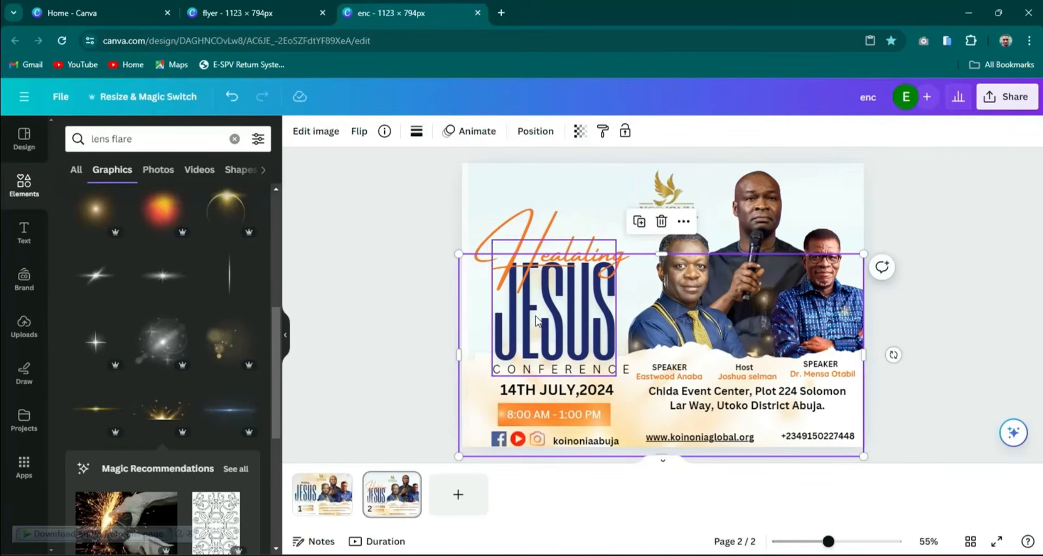
# - Duplicate the golden flare and move the copy to the upper part of the flyer
pyautogui.rightClick(458, 338)
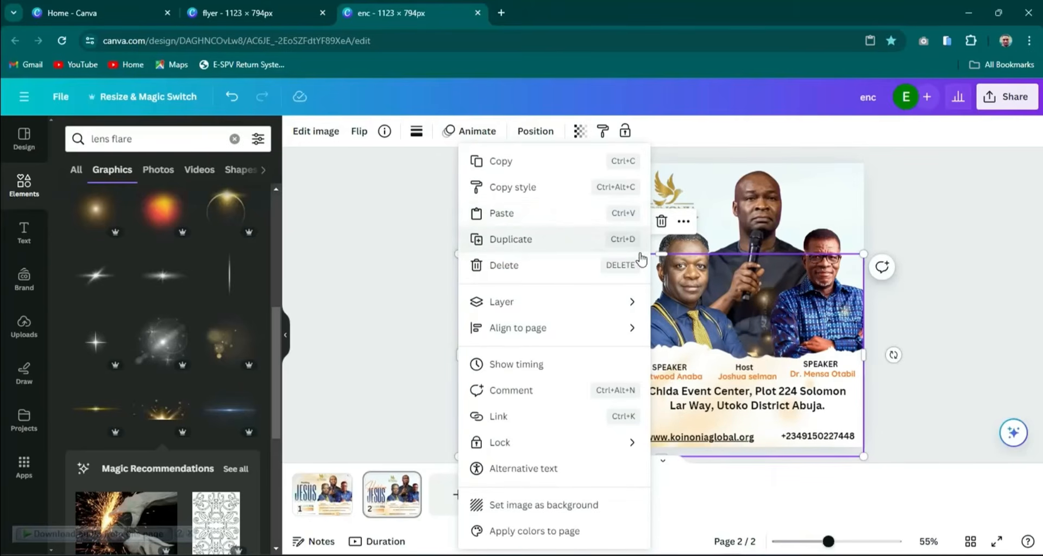
pyautogui.click(530, 239)
pyautogui.moveTo(624, 425); pyautogui.dragTo(623, 221)
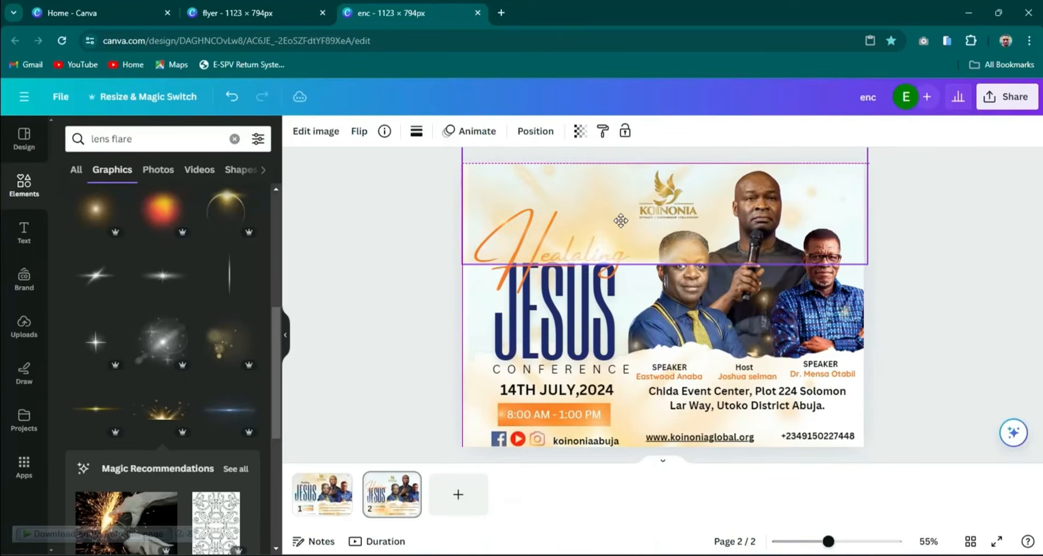
# - Flip the flare copy vertically and align it with the page's upper edge, covering the title and speakers
pyautogui.click(356, 136)
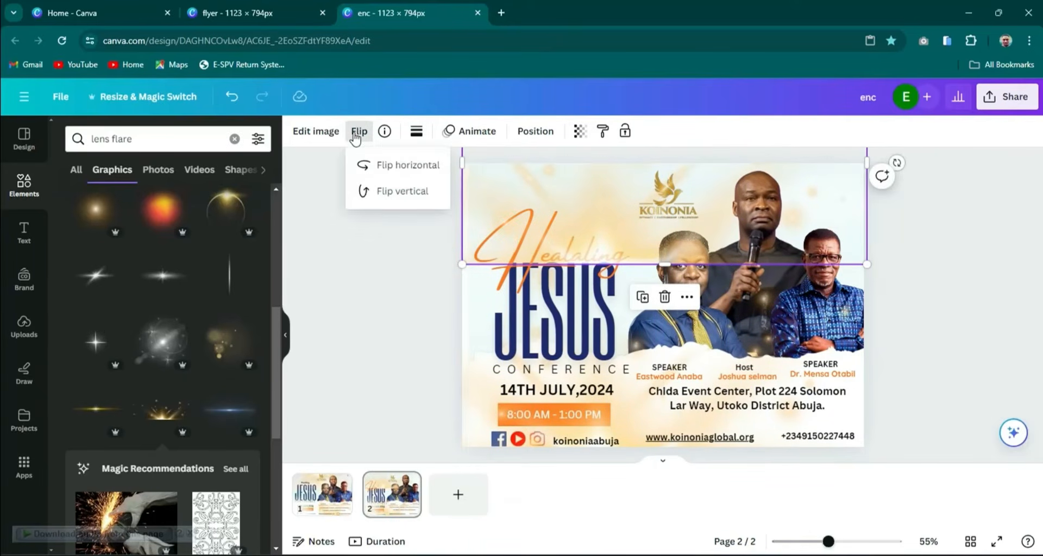
pyautogui.click(375, 189)
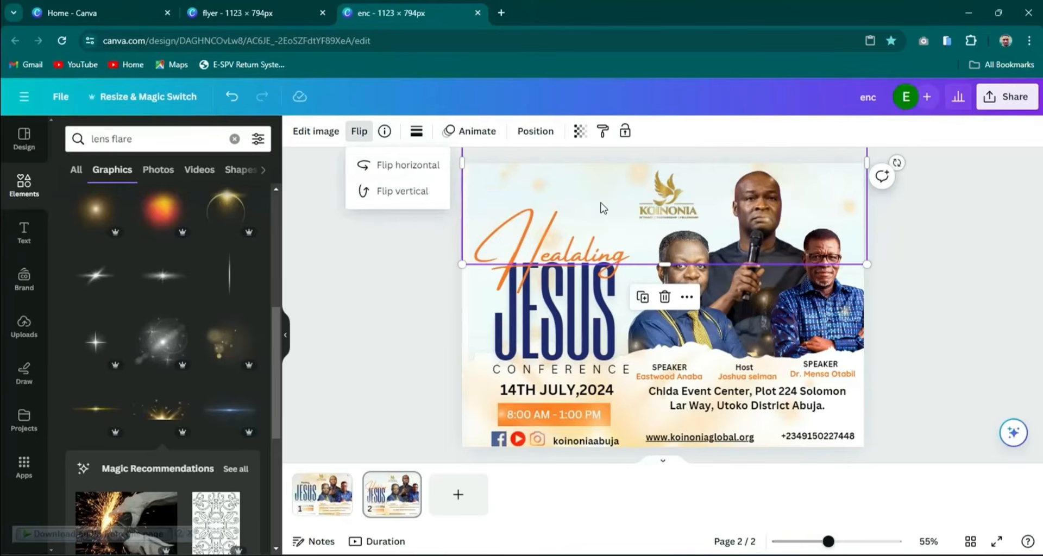
pyautogui.moveTo(589, 193); pyautogui.dragTo(586, 285)
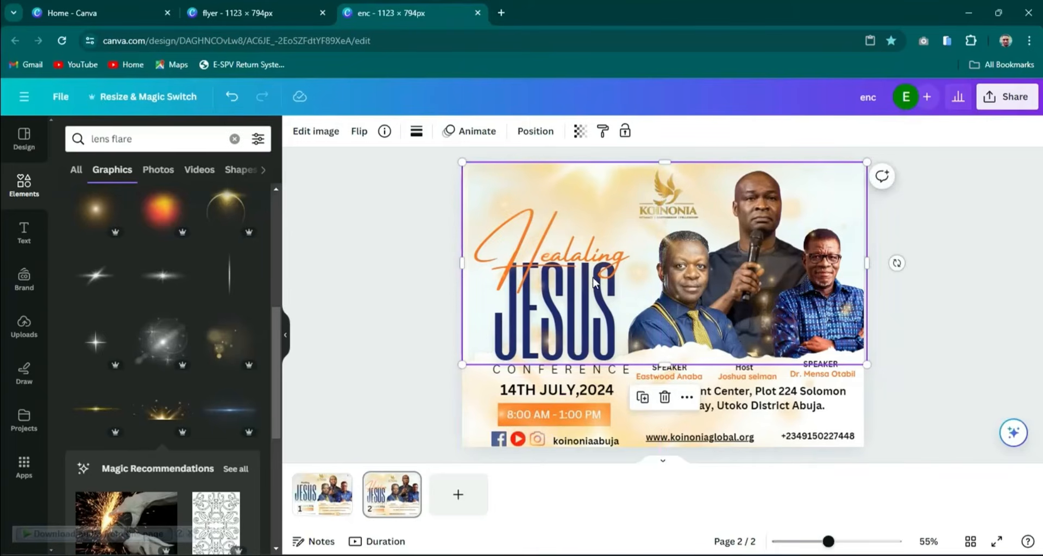
pyautogui.moveTo(614, 183); pyautogui.dragTo(616, 187)
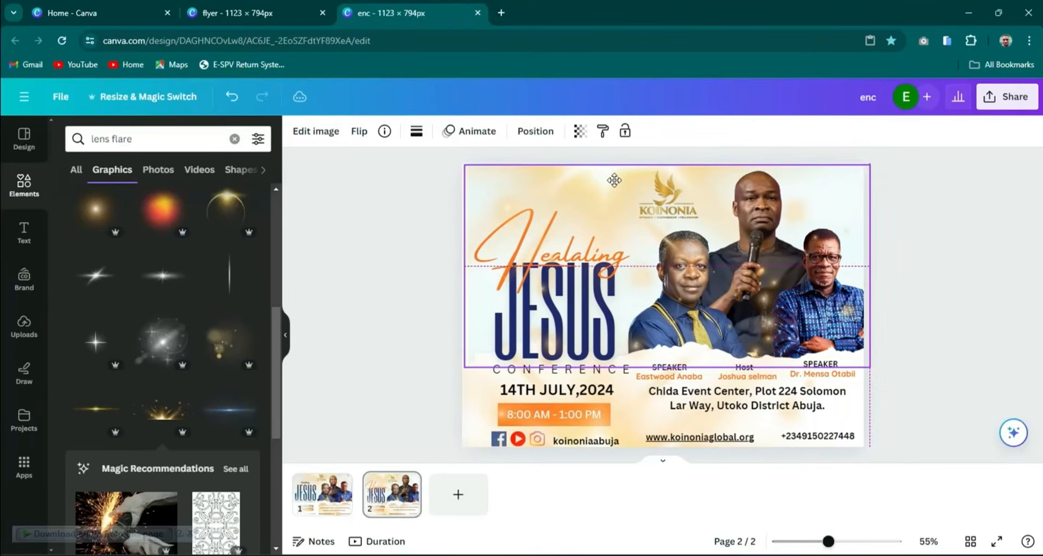
# - Reduce the upper flare copy's transparency value slightly to soften its glow
pyautogui.click(581, 131)
pyautogui.moveTo(526, 184); pyautogui.dragTo(514, 199)
pyautogui.click(929, 252)
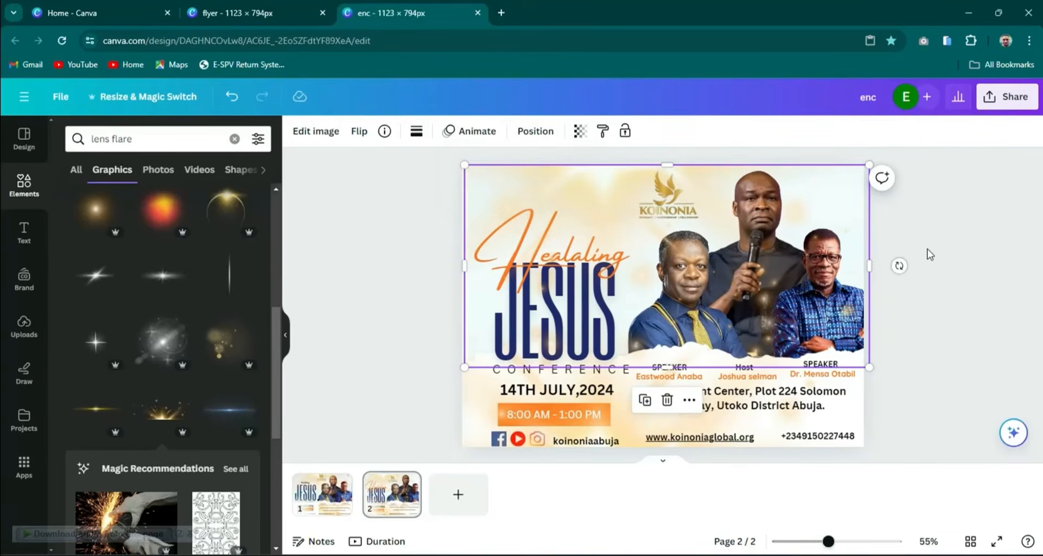
# - Shift the upper flare copy slightly left and widen it to span the flyer's full width
pyautogui.click(964, 242)
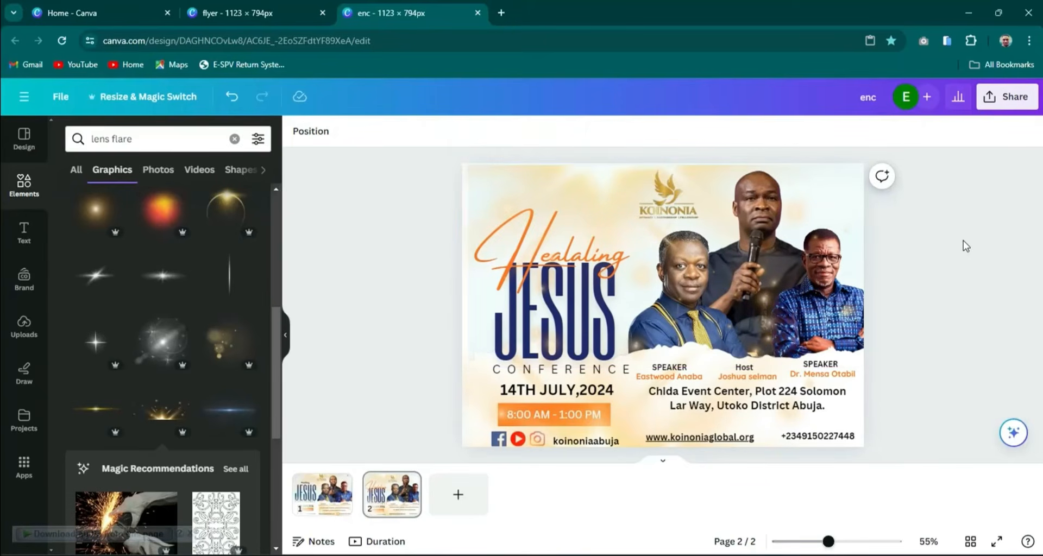
pyautogui.click(586, 170)
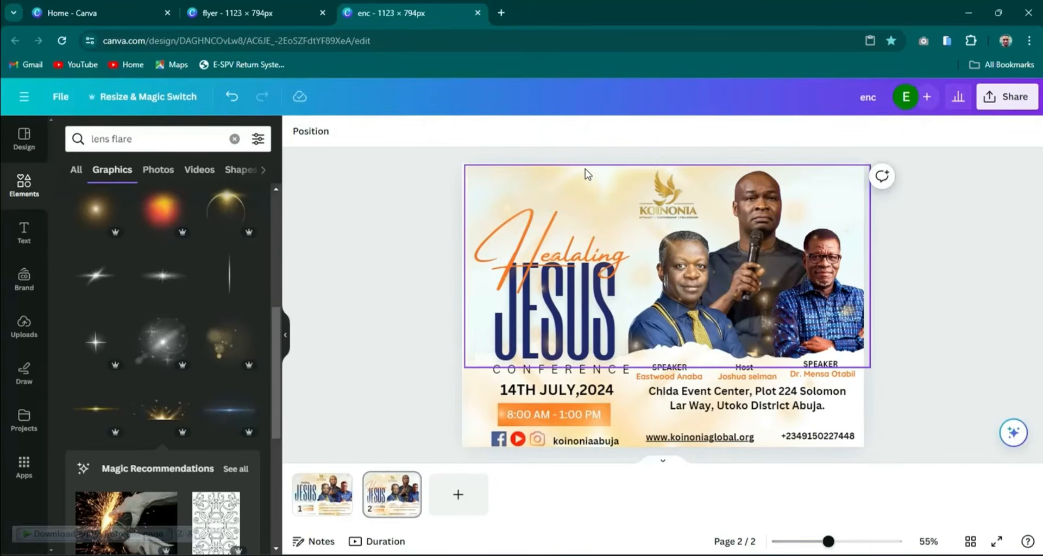
pyautogui.moveTo(592, 194); pyautogui.dragTo(620, 205)
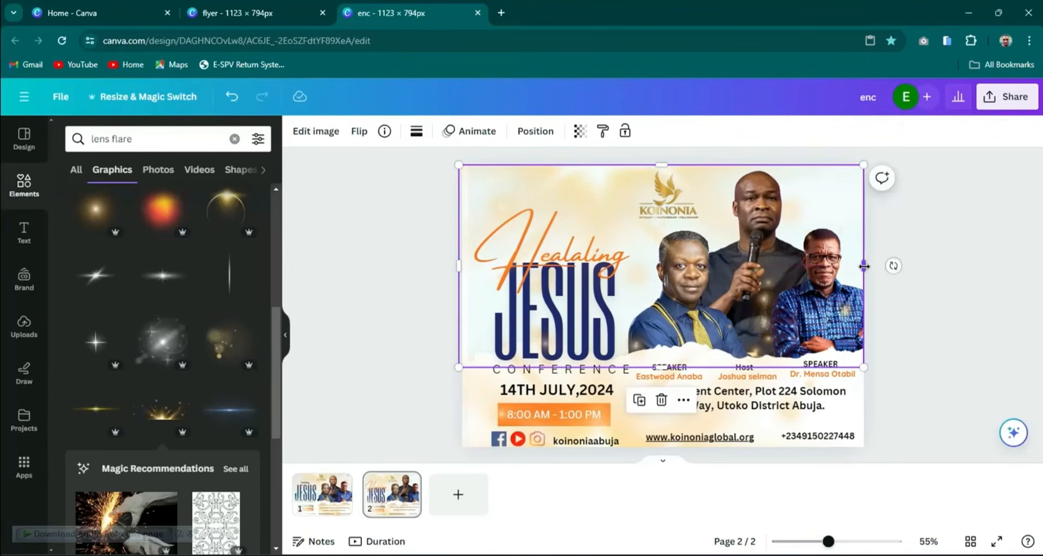
pyautogui.moveTo(867, 267); pyautogui.dragTo(868, 263)
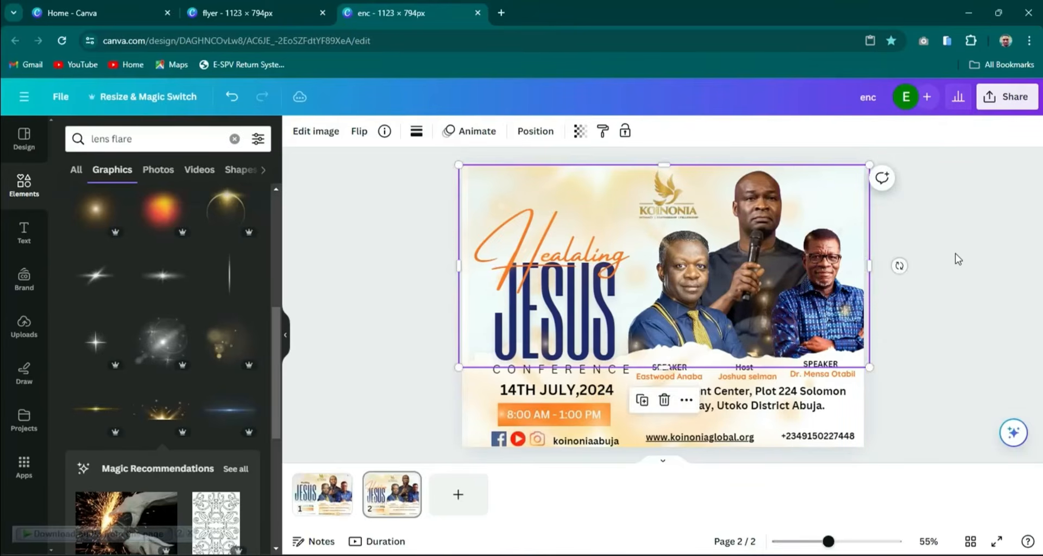
pyautogui.click(934, 256)
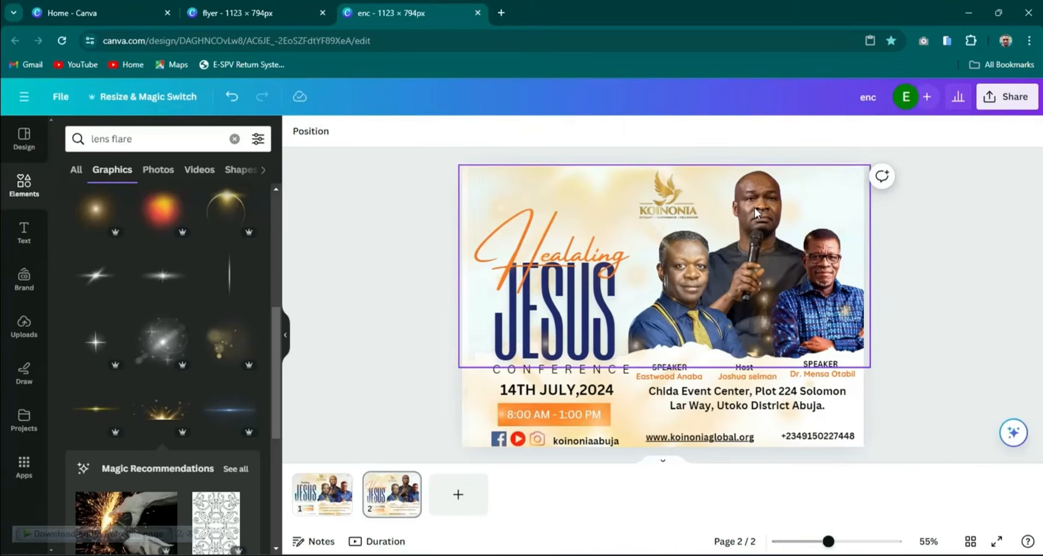
# - Set the brightness of the middle speaker's photo, layered beneath the flare, to 28 and its temperature to 17
pyautogui.click(844, 213)
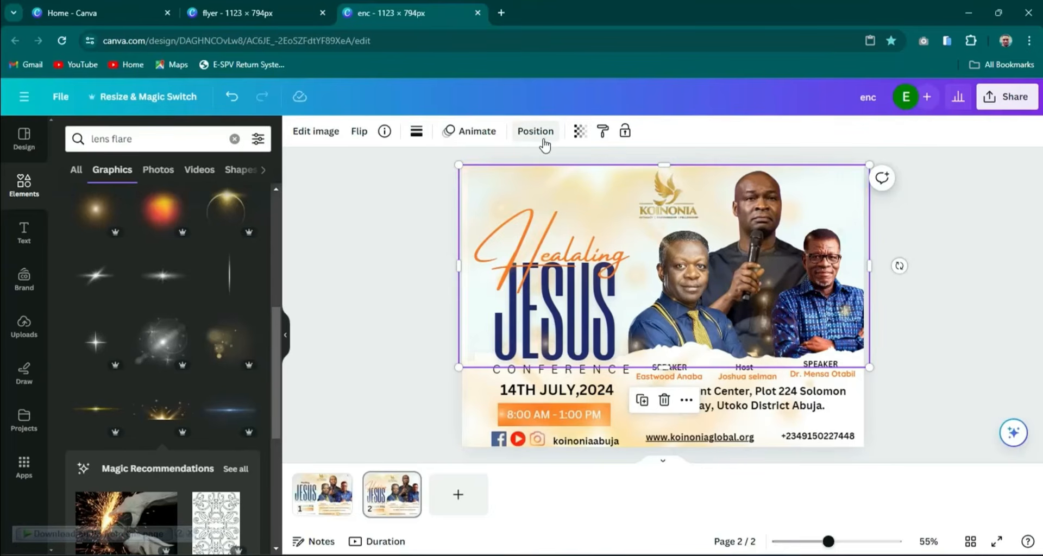
pyautogui.click(328, 140)
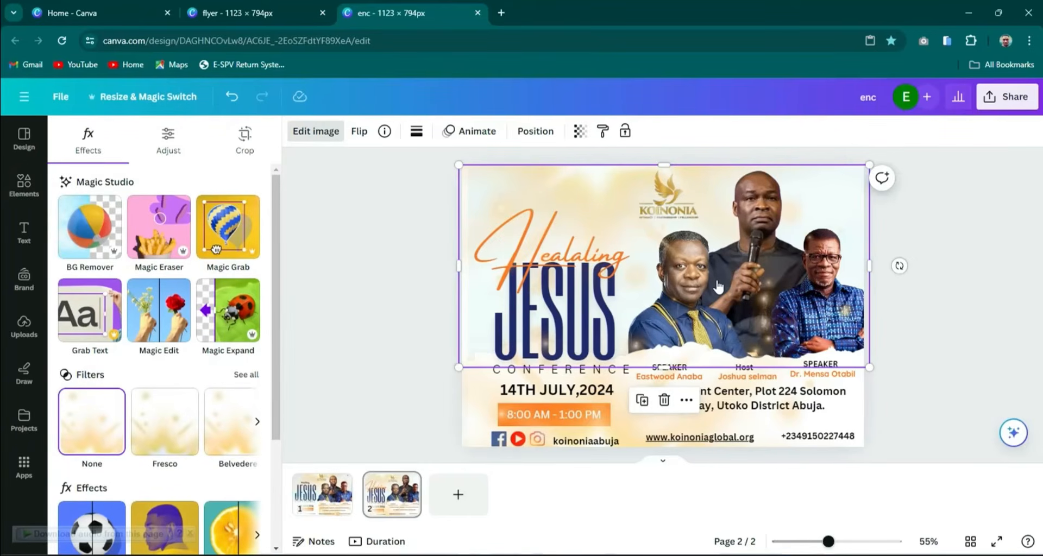
pyautogui.click(528, 134)
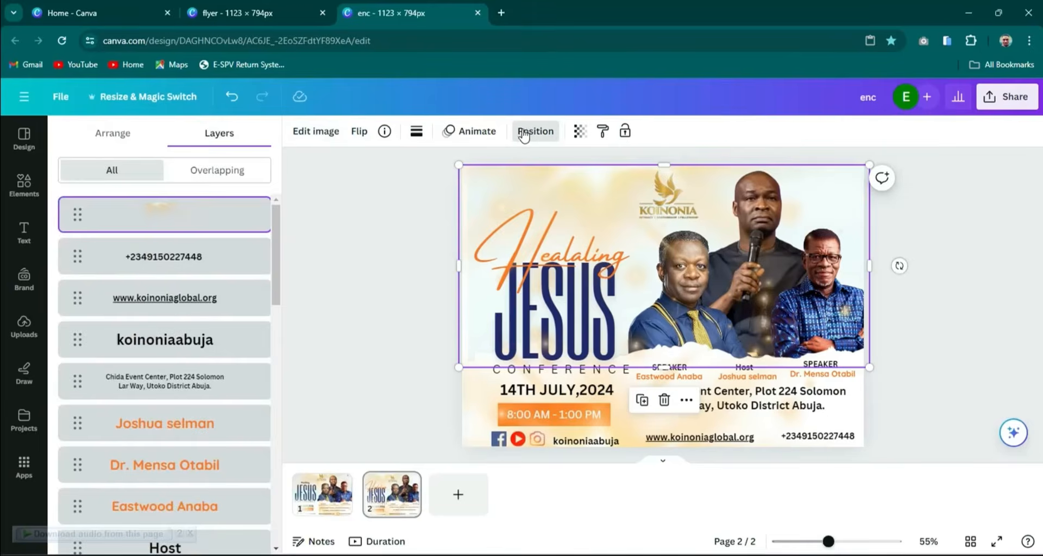
pyautogui.scroll(-1, 277, 254)
pyautogui.moveTo(277, 254); pyautogui.dragTo(274, 472)
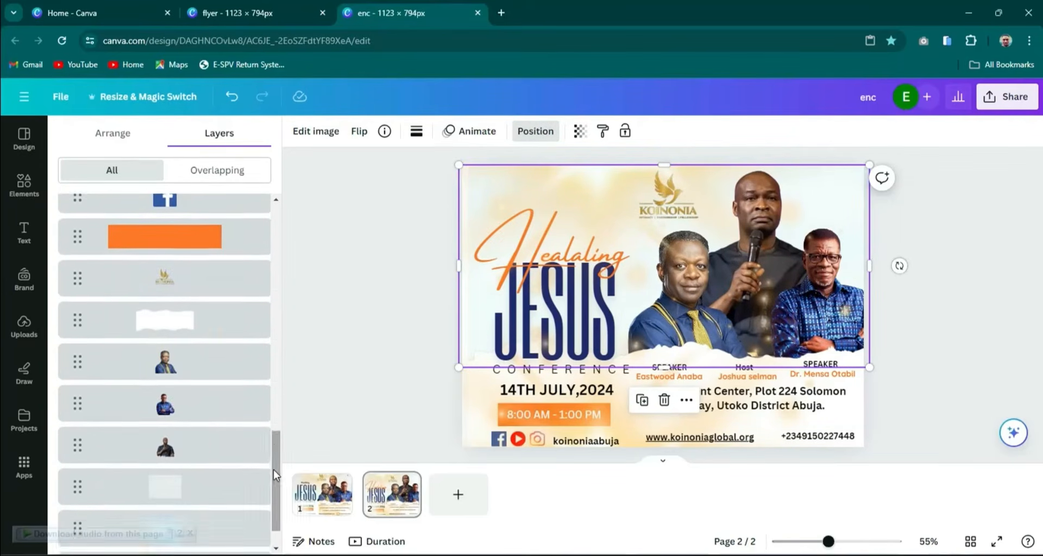
pyautogui.click(184, 453)
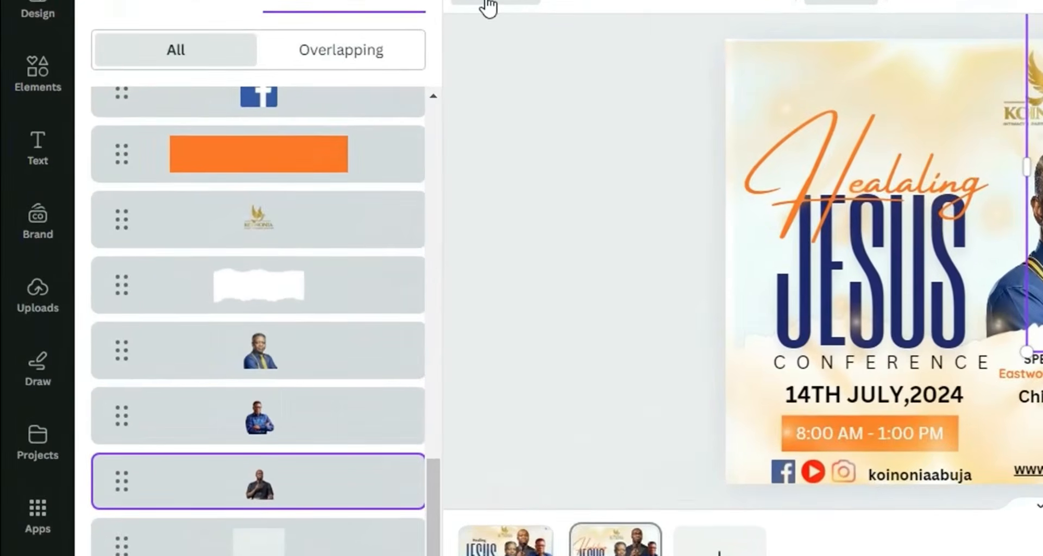
pyautogui.click(488, 3)
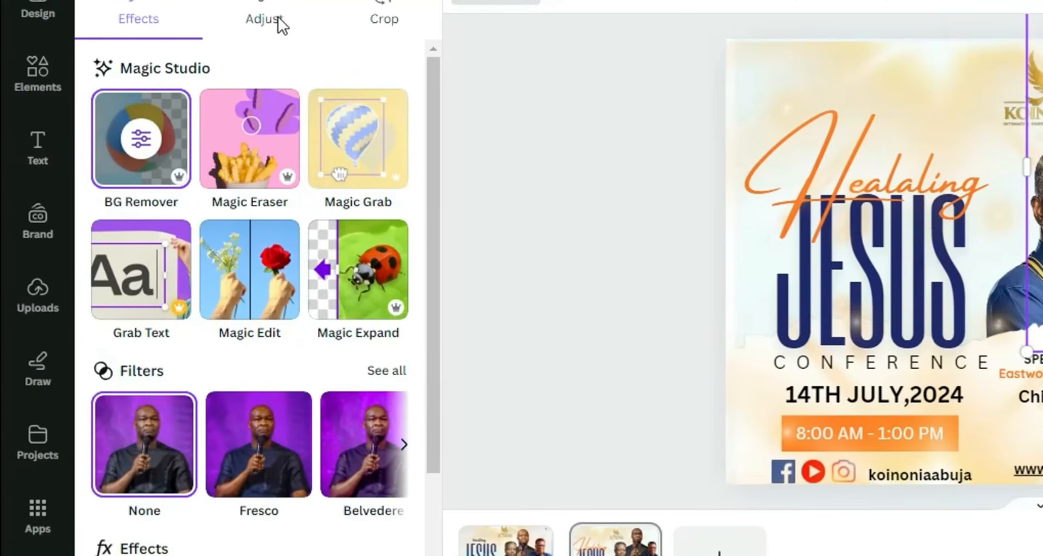
pyautogui.click(264, 16)
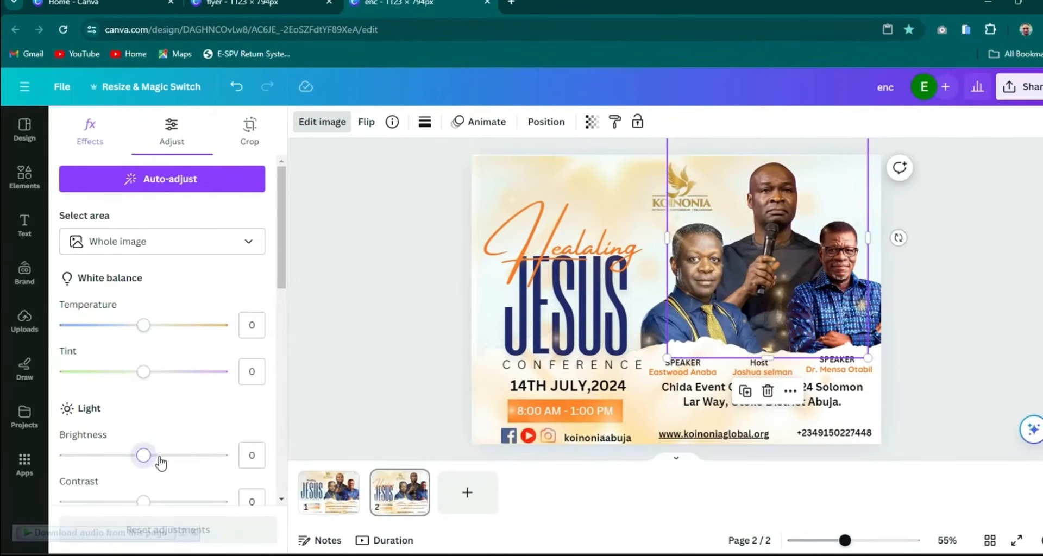
pyautogui.moveTo(160, 463); pyautogui.dragTo(169, 462)
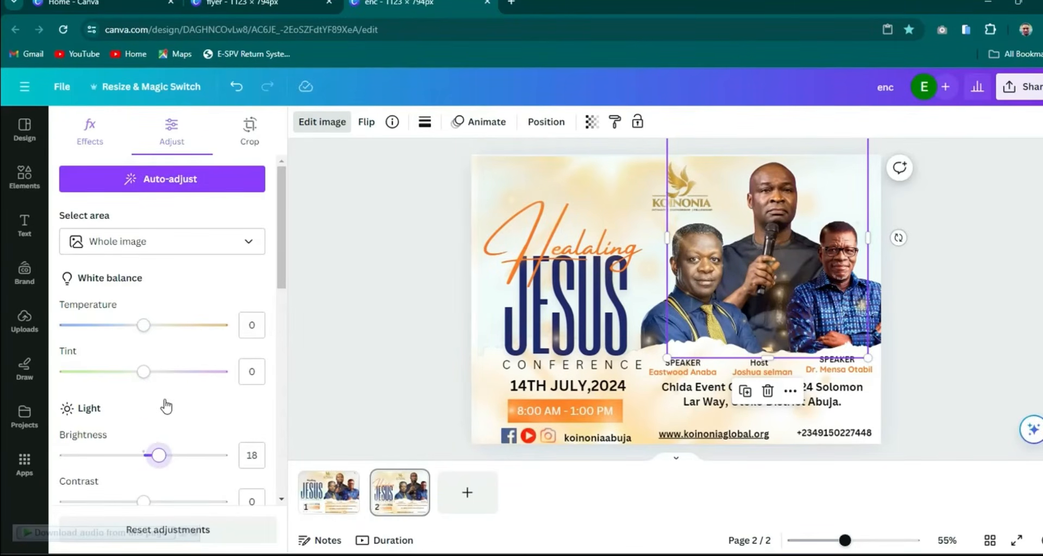
pyautogui.click(157, 326)
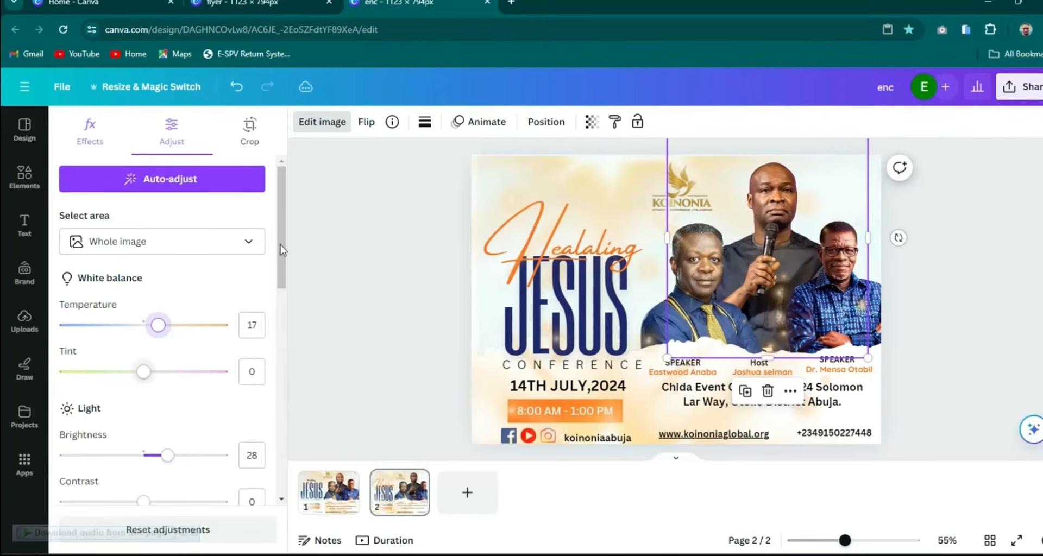
pyautogui.moveTo(283, 247); pyautogui.dragTo(280, 370)
pyautogui.scroll(5, 280, 369)
# - Set the brightness of the right-hand speaker's photo to 16 and raise its temperature and tint slightly
pyautogui.click(546, 122)
pyautogui.click(203, 366)
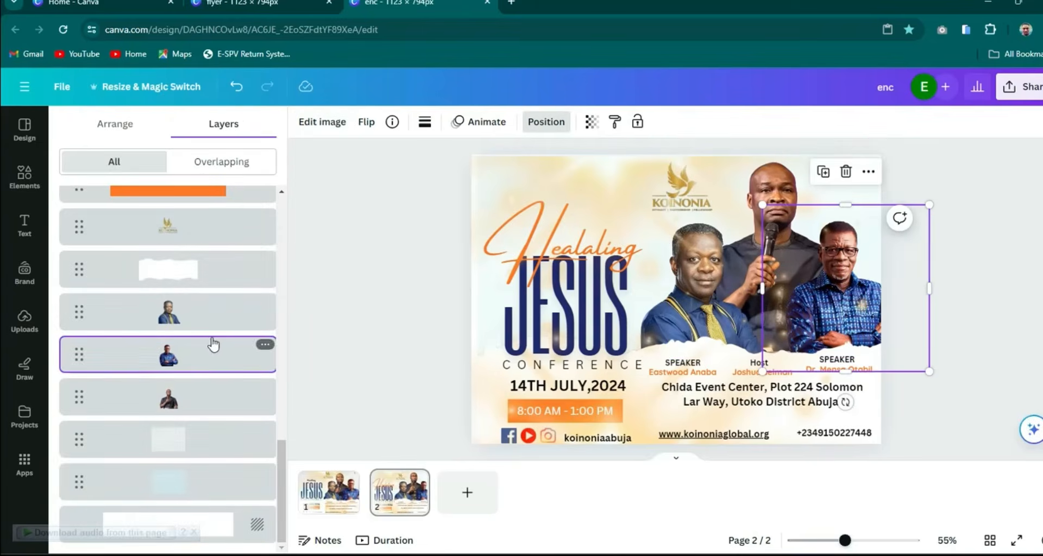
pyautogui.click(316, 123)
pyautogui.click(171, 131)
pyautogui.click(160, 456)
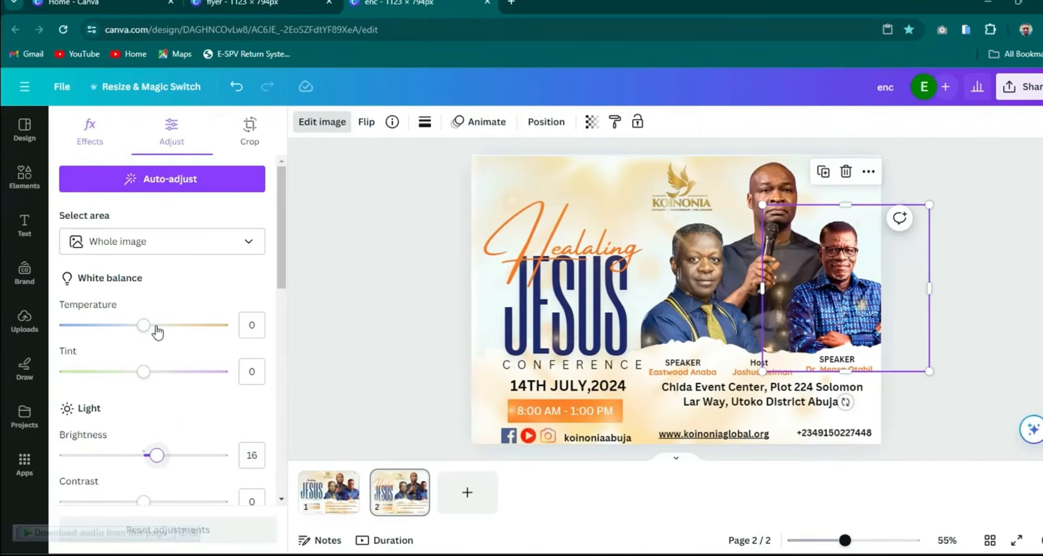
pyautogui.click(155, 326)
pyautogui.click(155, 373)
pyautogui.click(1008, 263)
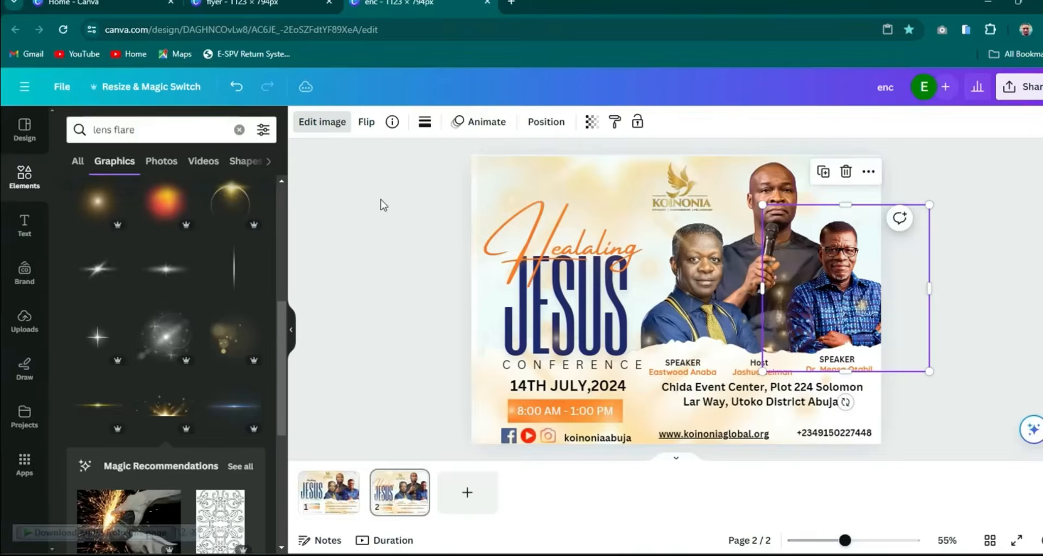
pyautogui.click(418, 484)
pyautogui.click(967, 225)
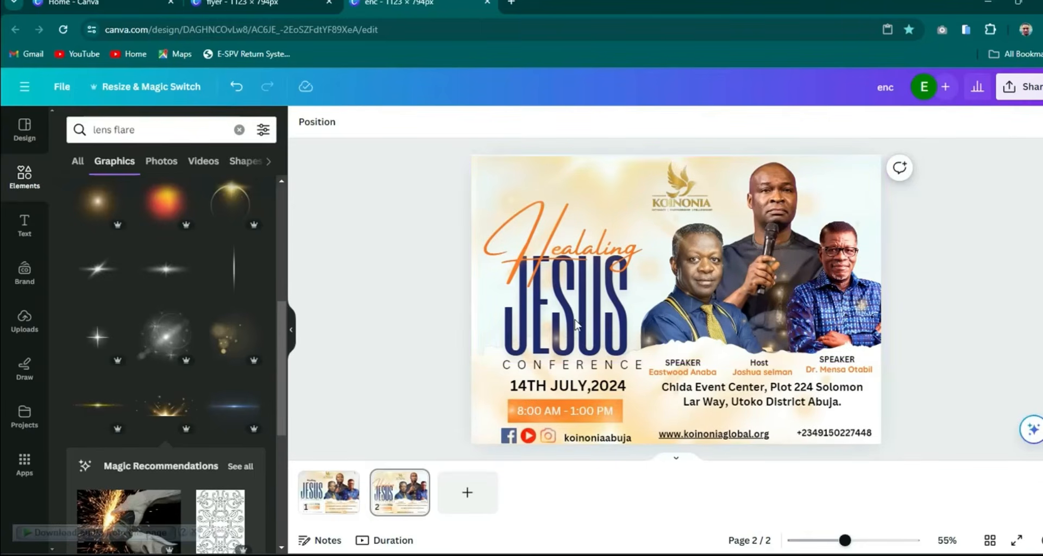
# - Select the CONFERENCE, Healaling and JESUS title texts together and move them up slightly
pyautogui.click(317, 125)
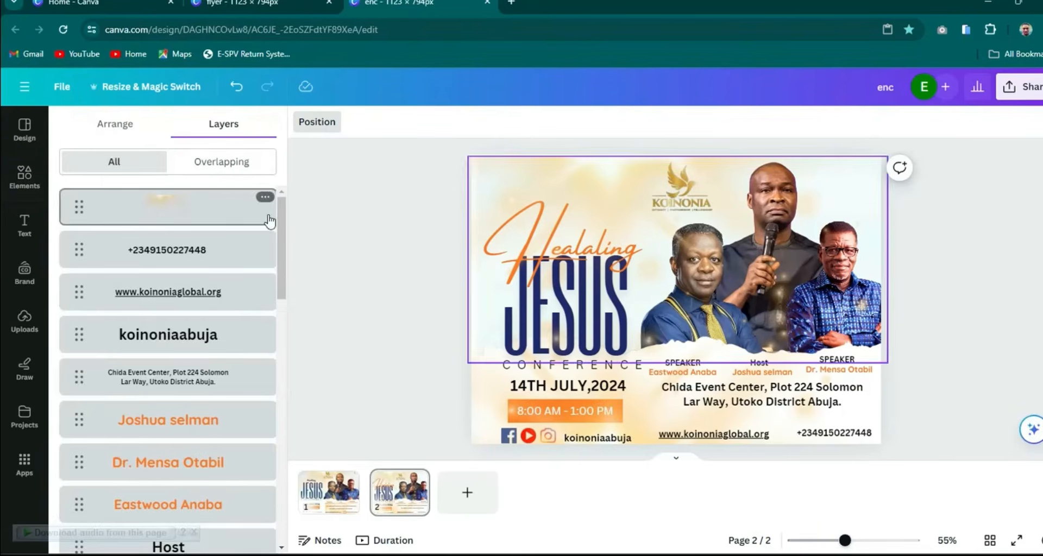
pyautogui.moveTo(281, 236); pyautogui.dragTo(293, 356)
pyautogui.click(220, 335)
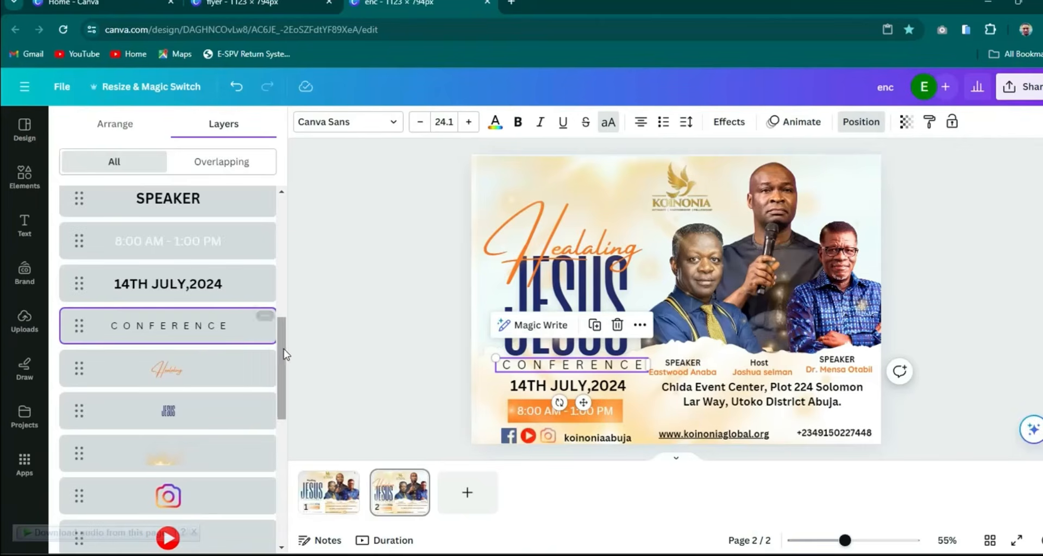
pyautogui.moveTo(282, 352)
pyautogui.mouseDown()
pyautogui.moveTo(290, 479)
pyautogui.moveTo(283, 365)
pyautogui.mouseUp()
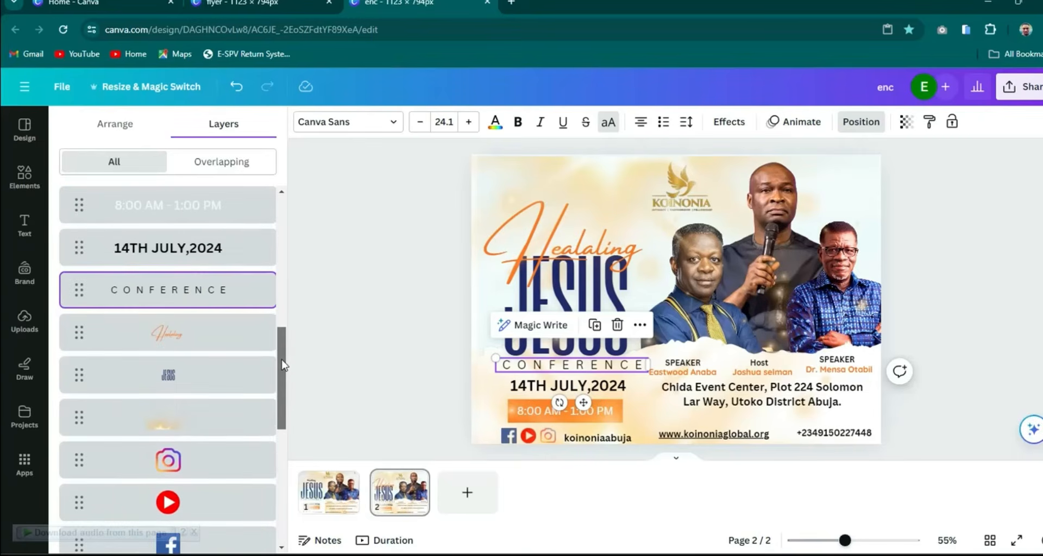
pyautogui.keyDown('shift'); pyautogui.click(206, 342); pyautogui.keyUp('shift')
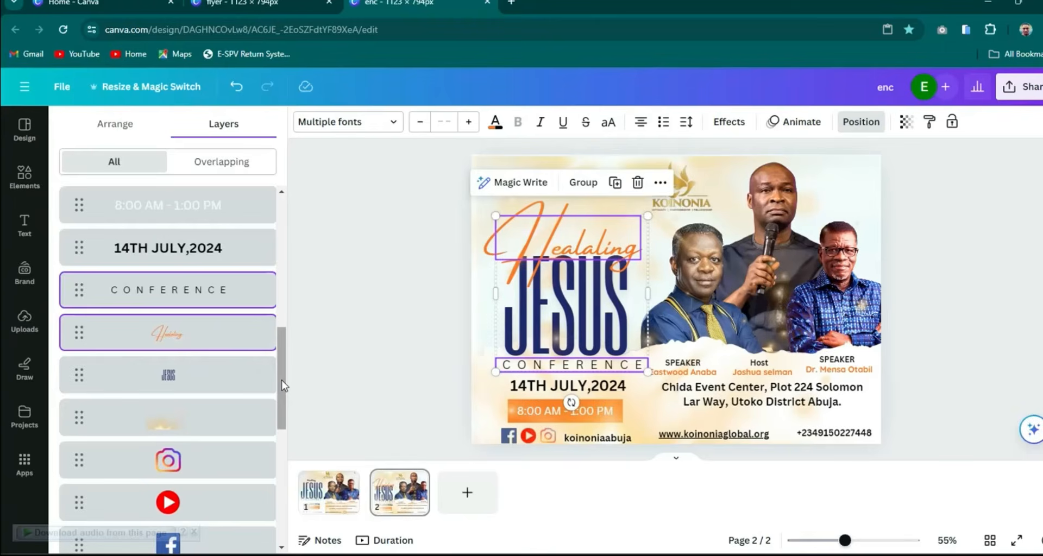
pyautogui.moveTo(283, 386); pyautogui.dragTo(283, 392)
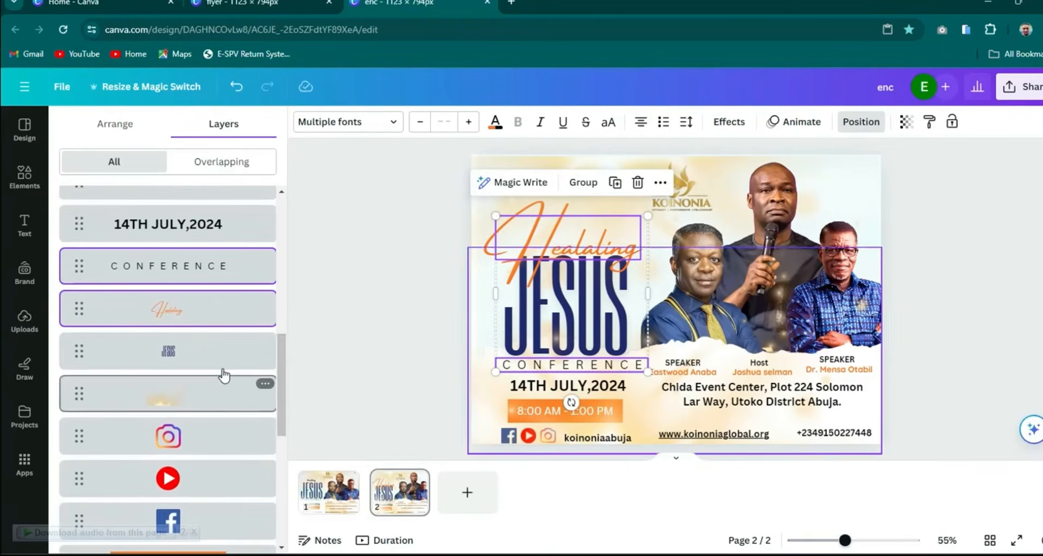
pyautogui.keyDown('shift'); pyautogui.click(194, 365); pyautogui.keyUp('shift')
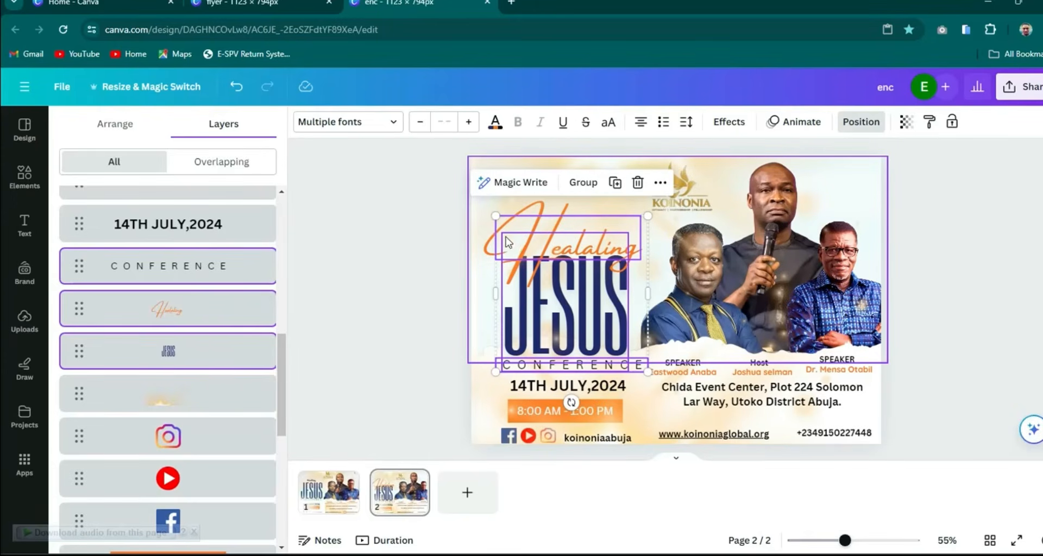
pyautogui.moveTo(565, 307); pyautogui.dragTo(563, 287)
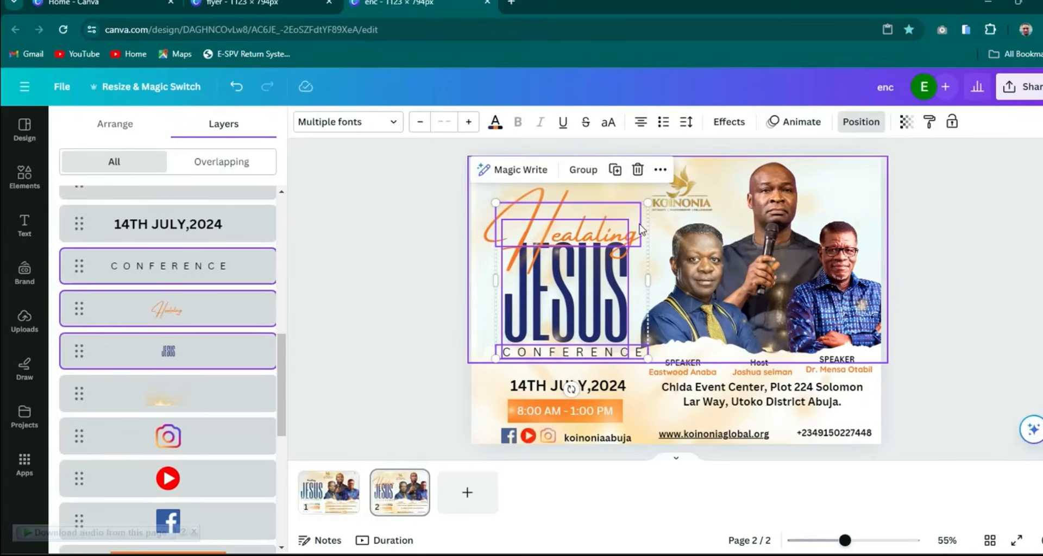
# - Enlarge the three title texts together and shift them toward the flyer's left edge
pyautogui.moveTo(649, 204); pyautogui.dragTo(666, 201)
pyautogui.moveTo(542, 303); pyautogui.dragTo(531, 304)
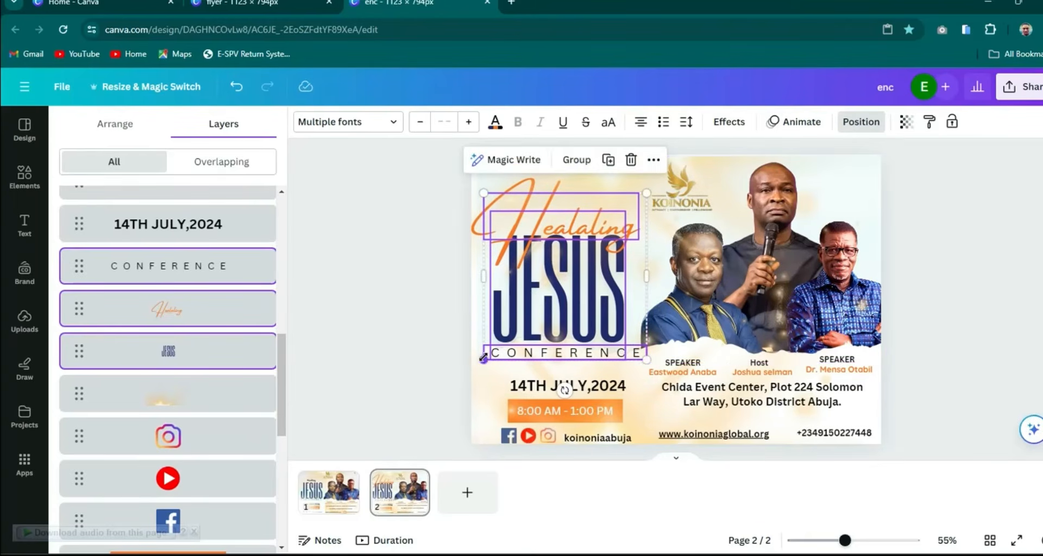
pyautogui.moveTo(481, 362); pyautogui.dragTo(477, 367)
pyautogui.moveTo(552, 297); pyautogui.dragTo(556, 292)
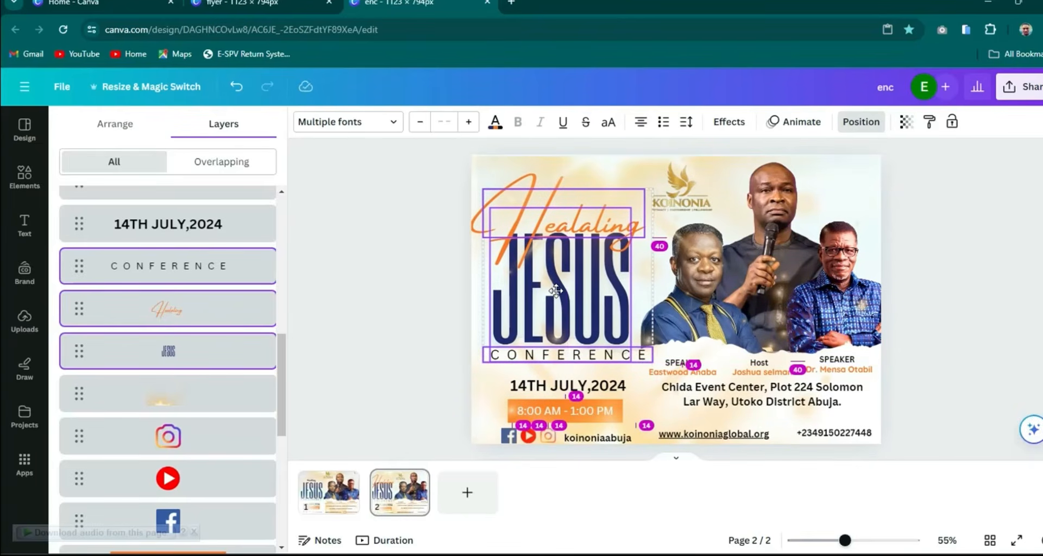
pyautogui.moveTo(556, 292); pyautogui.dragTo(556, 291)
pyautogui.click(987, 272)
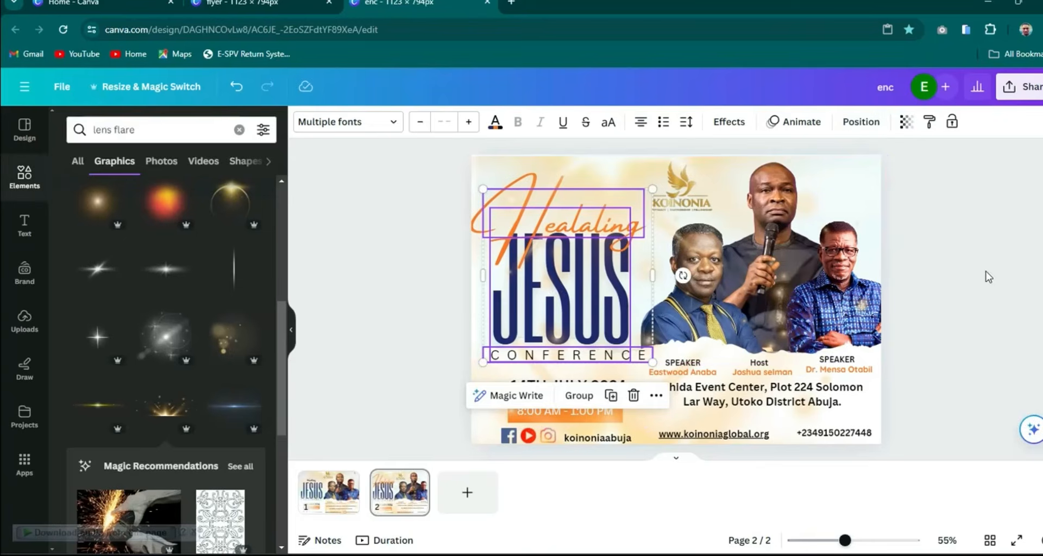
pyautogui.click(399, 241)
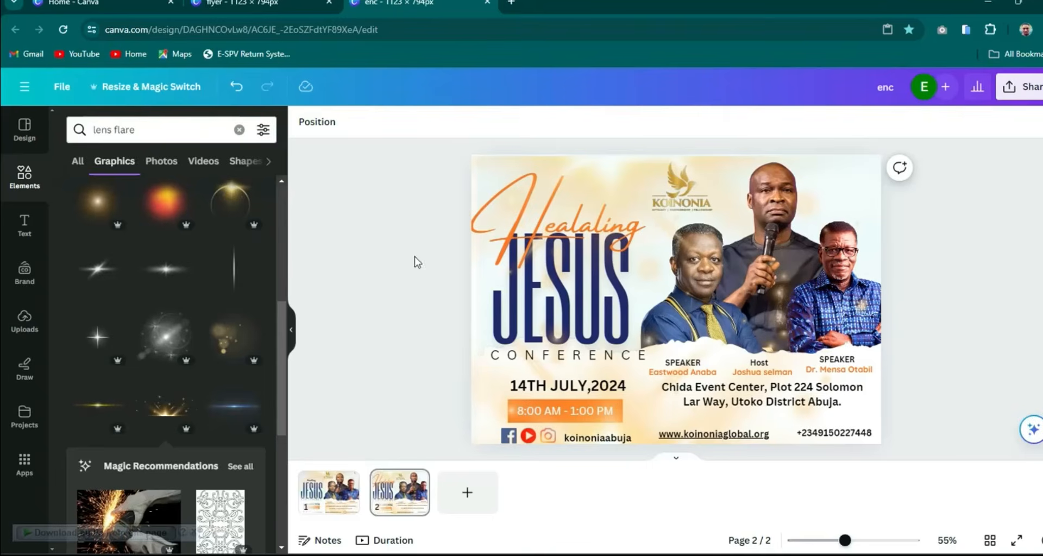
# - Select the date, the time text and its orange bar together and move them up closer to CONFERENCE
pyautogui.click(542, 387)
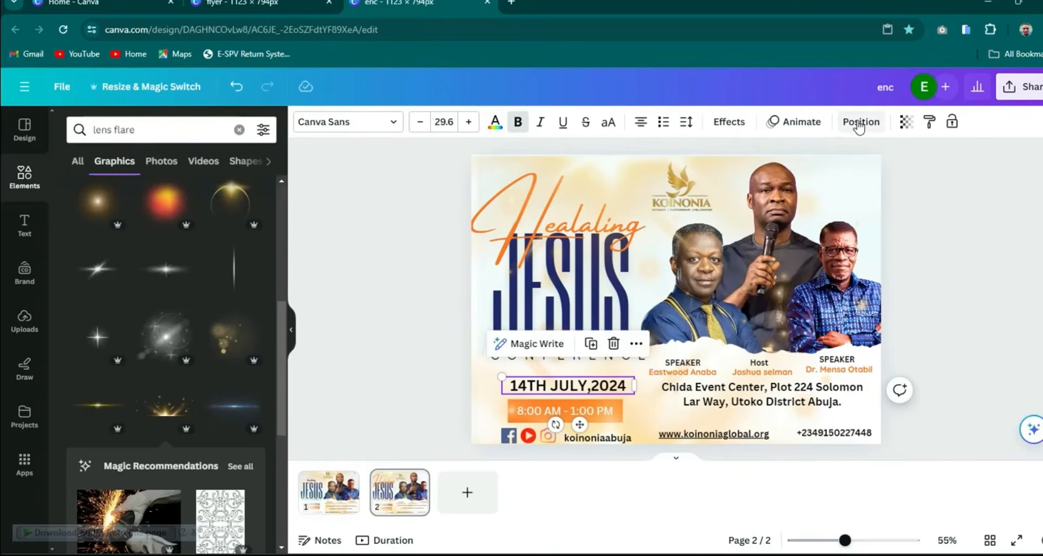
pyautogui.click(859, 123)
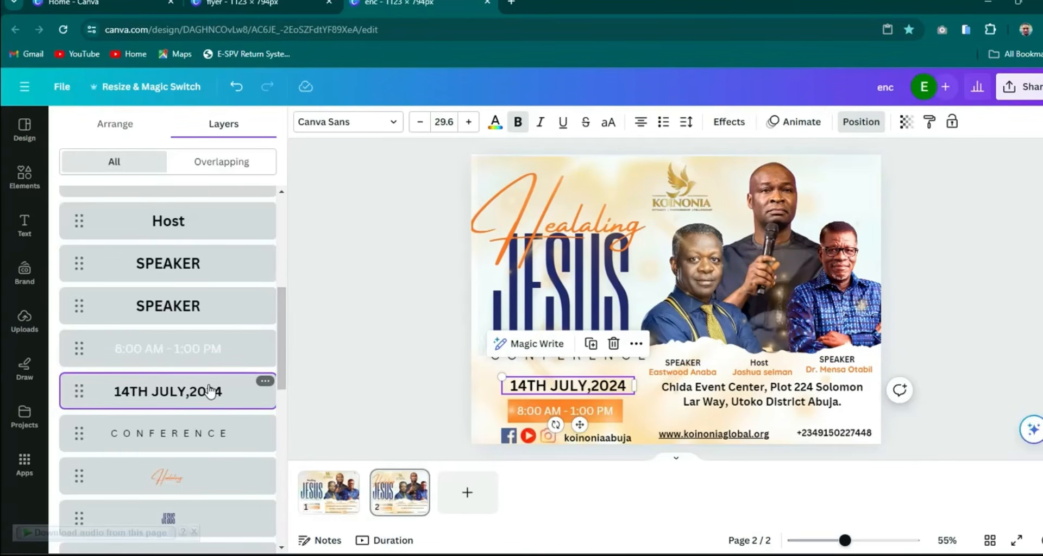
pyautogui.keyDown('shift'); pyautogui.click(193, 367); pyautogui.keyUp('shift')
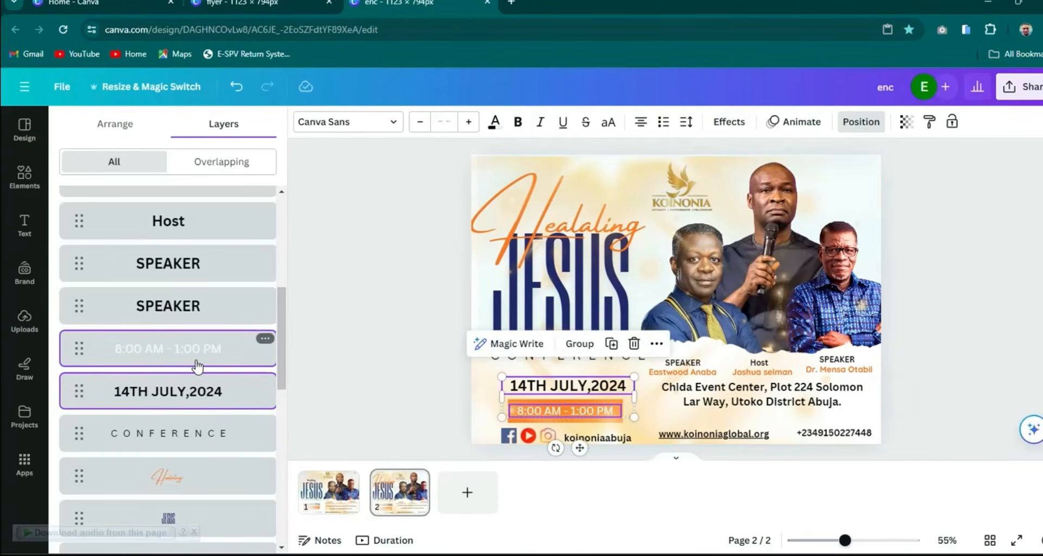
pyautogui.moveTo(280, 357); pyautogui.dragTo(284, 452)
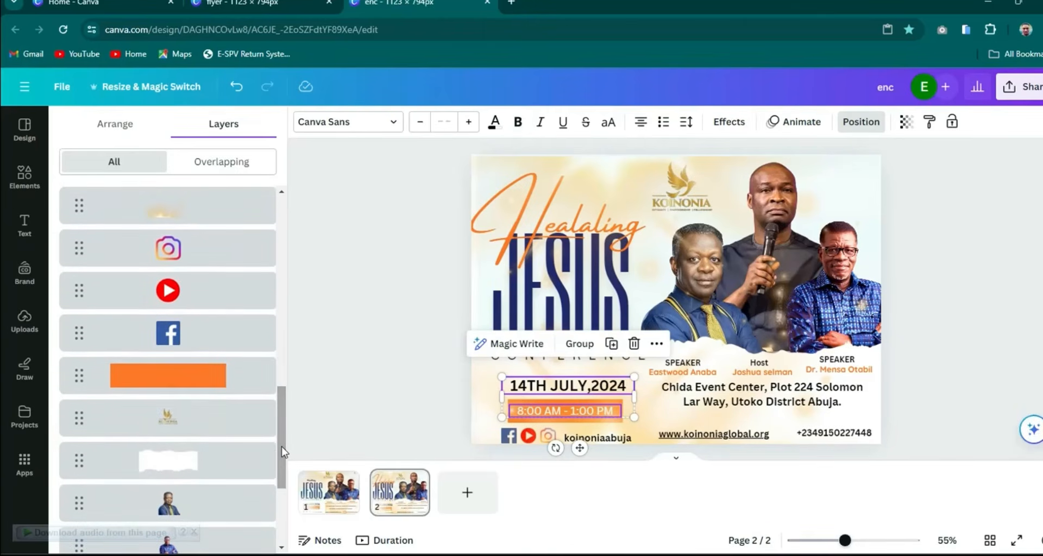
pyautogui.click(232, 385)
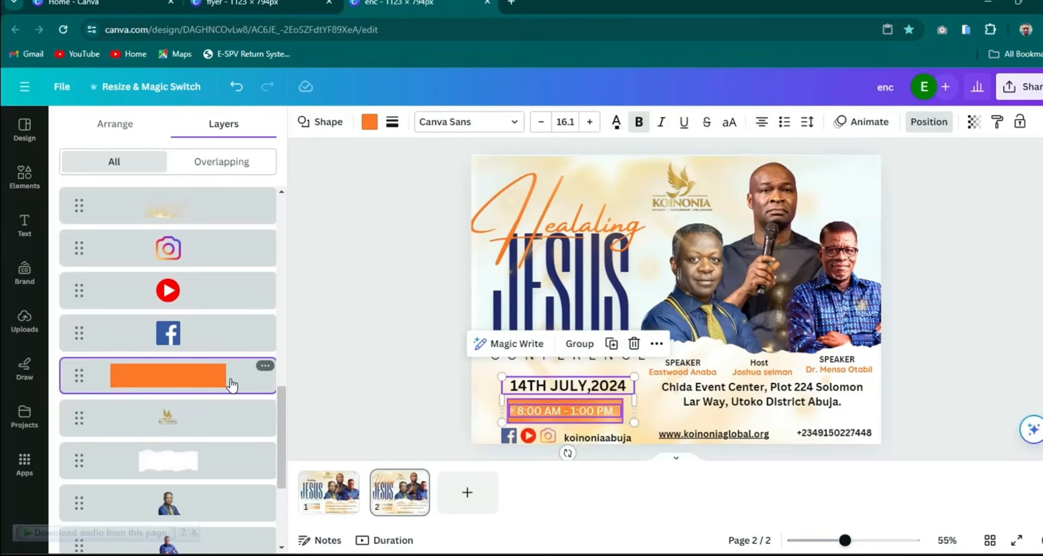
pyautogui.moveTo(560, 391); pyautogui.dragTo(558, 375)
pyautogui.click(972, 337)
pyautogui.click(972, 337)
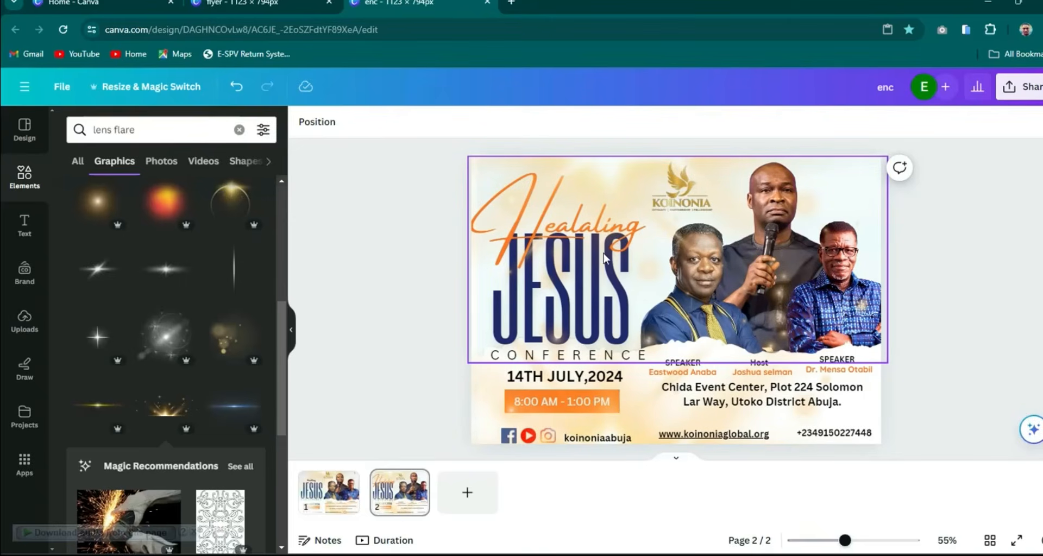
# - Check the reference flyer on page 1, then add the thin golden horizontal lens flare graphic to page 2
pyautogui.click(325, 495)
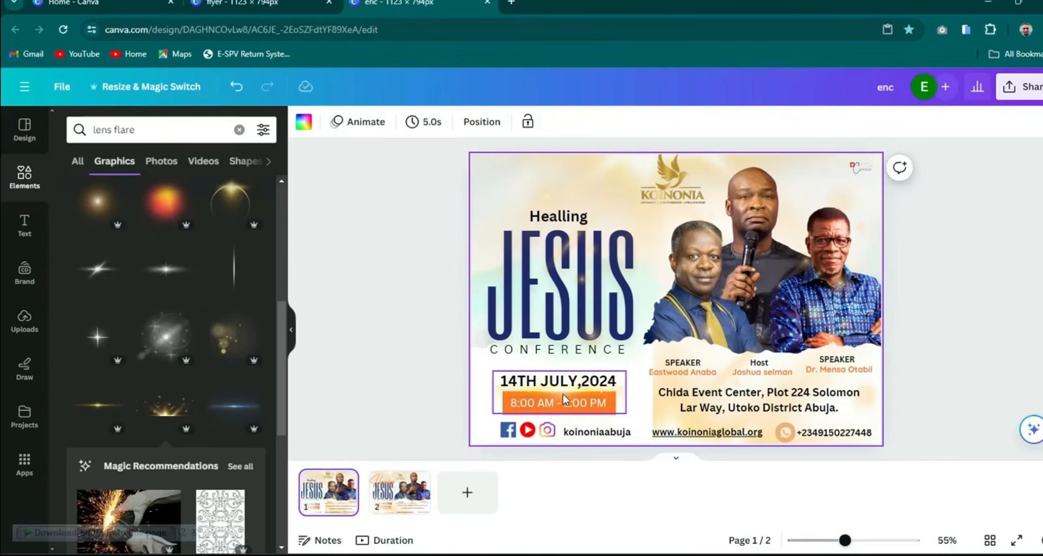
pyautogui.click(390, 505)
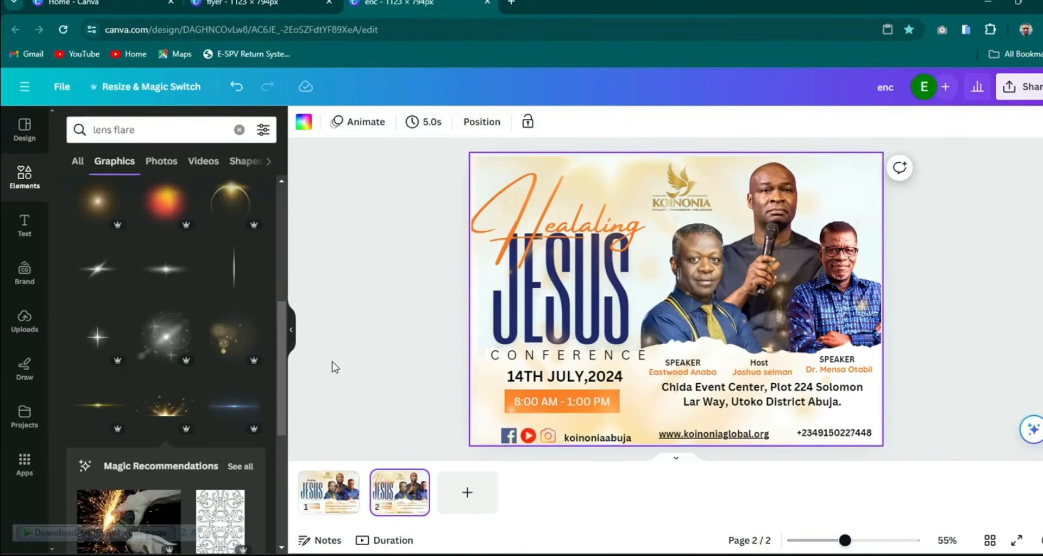
pyautogui.moveTo(283, 355); pyautogui.dragTo(276, 377)
pyautogui.scroll(4, 266, 331)
pyautogui.scroll(5, 262, 288)
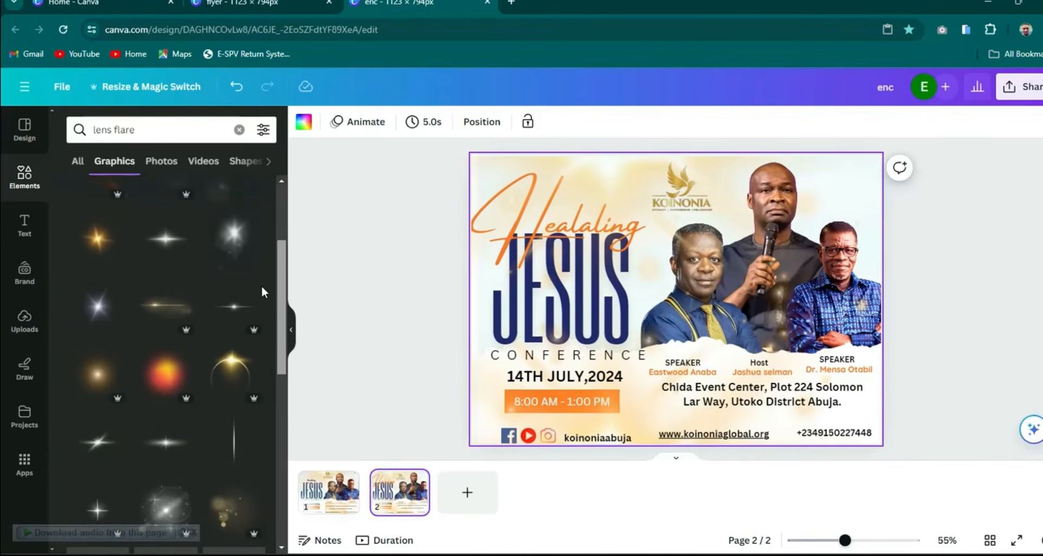
pyautogui.scroll(-10, 266, 326)
pyautogui.moveTo(270, 387)
pyautogui.mouseDown()
pyautogui.moveTo(272, 400)
pyautogui.moveTo(265, 349)
pyautogui.moveTo(271, 434)
pyautogui.moveTo(259, 390)
pyautogui.mouseUp()
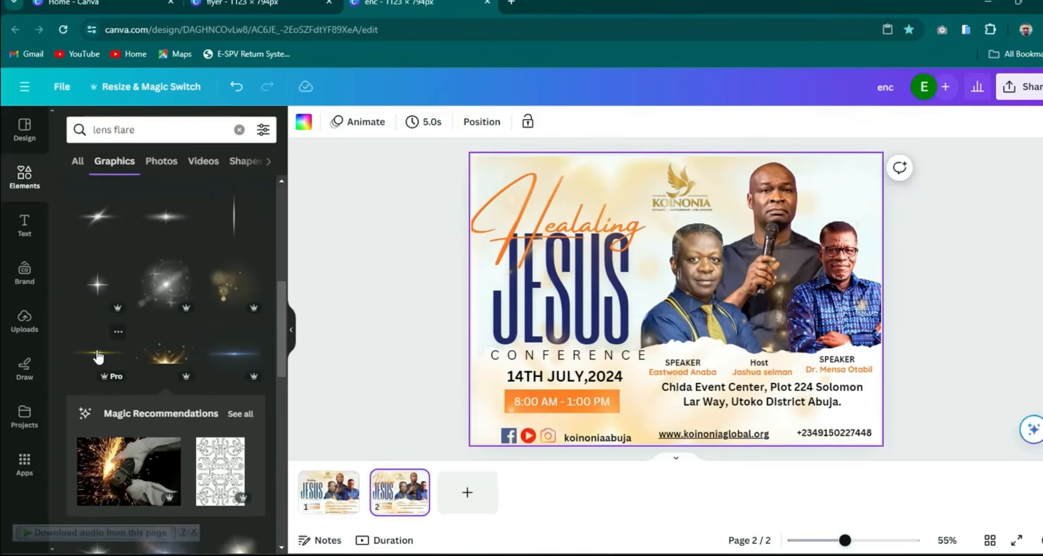
pyautogui.click(98, 357)
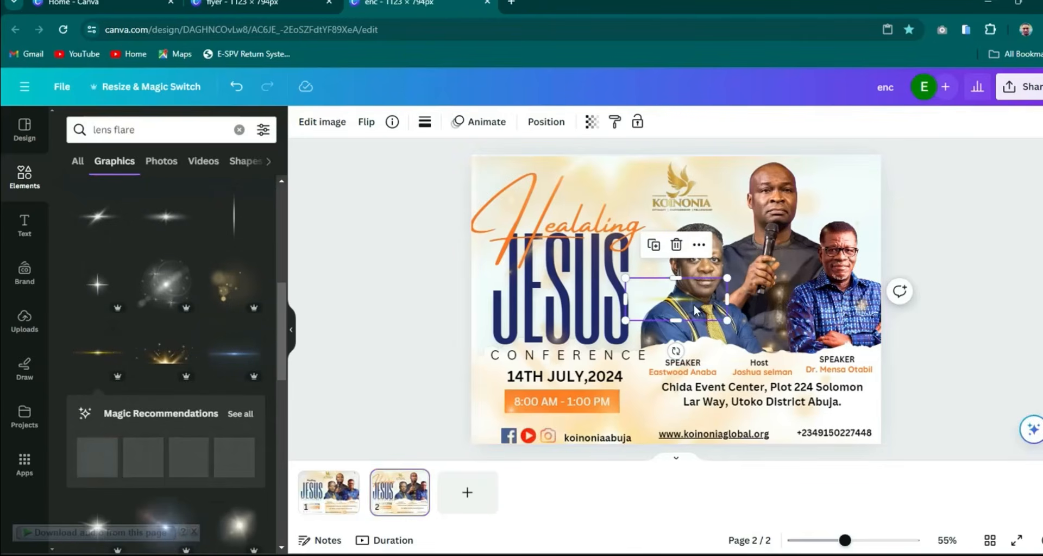
# - Enlarge the golden flare to about 620 × 176 and centre it on the upper edge of the orange time bar
pyautogui.moveTo(653, 310); pyautogui.dragTo(677, 392)
pyautogui.moveTo(476, 397); pyautogui.dragTo(451, 395)
pyautogui.moveTo(565, 373); pyautogui.dragTo(562, 349)
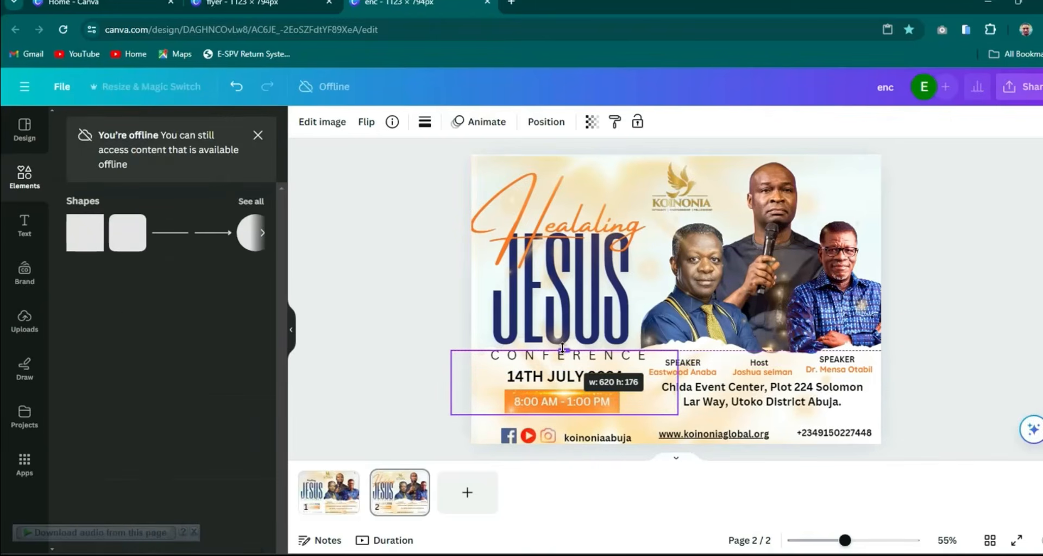
pyautogui.moveTo(563, 384); pyautogui.dragTo(558, 389)
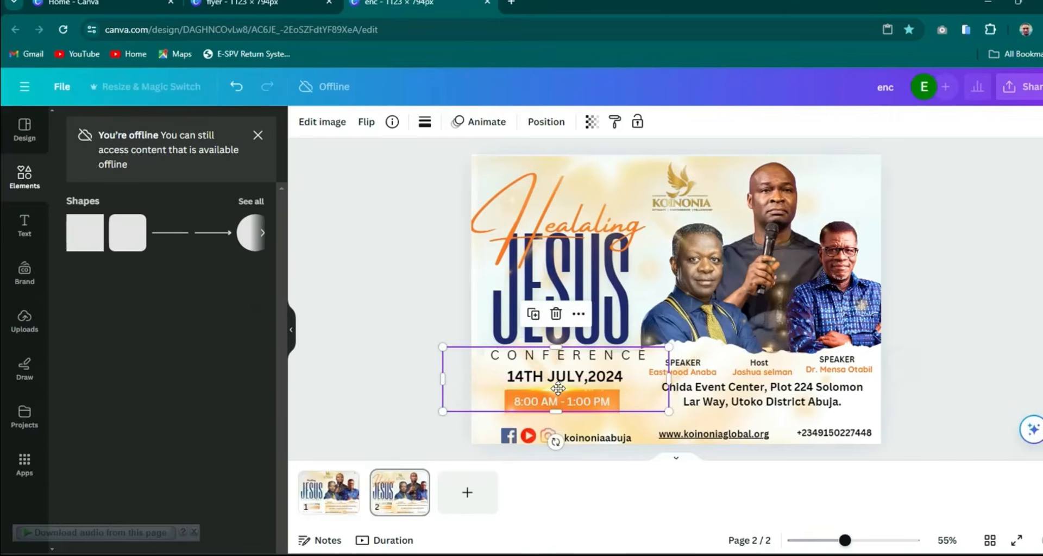
pyautogui.click(930, 360)
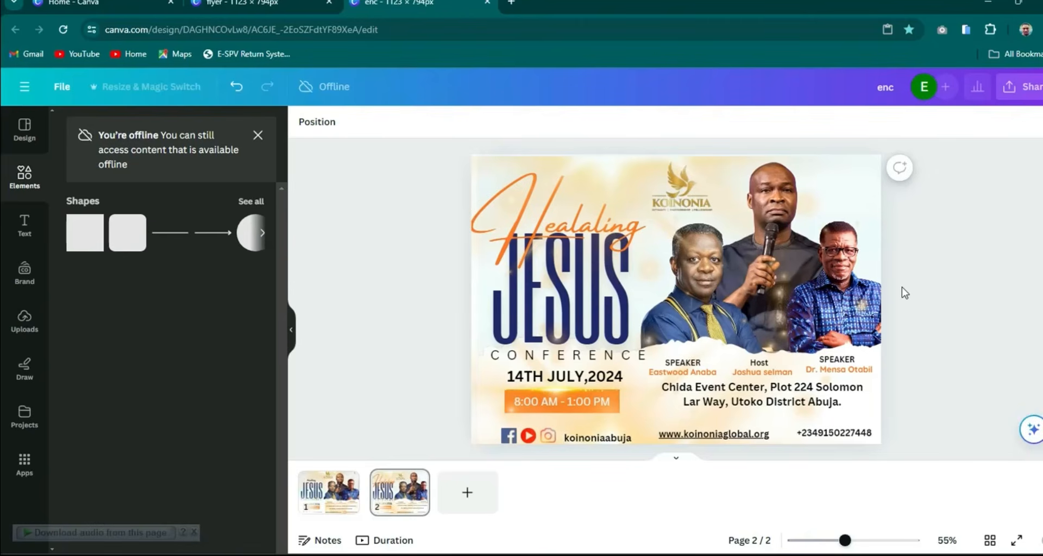
pyautogui.click(258, 135)
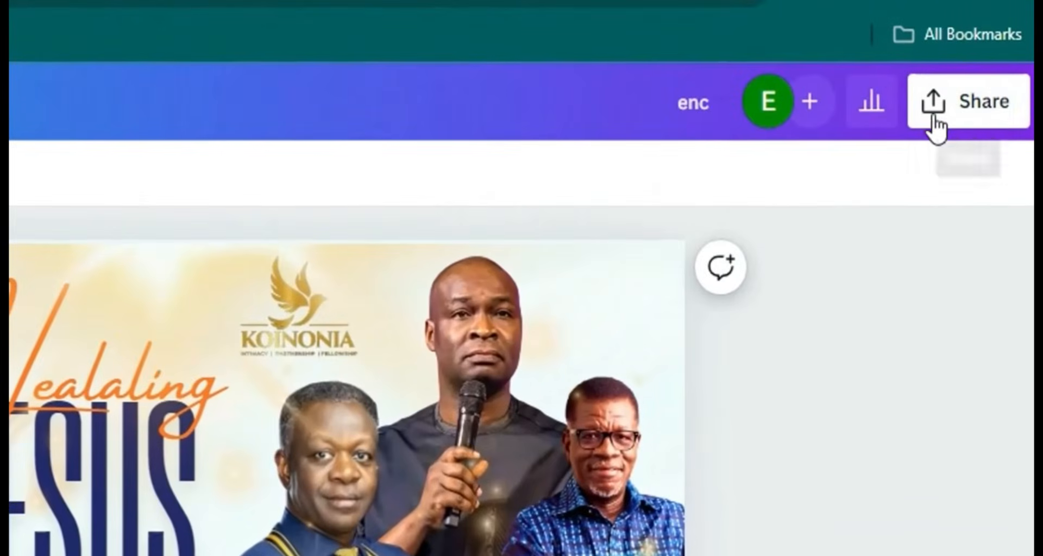
# - Open the design's download settings and choose JPG as the file type
pyautogui.click(963, 106)
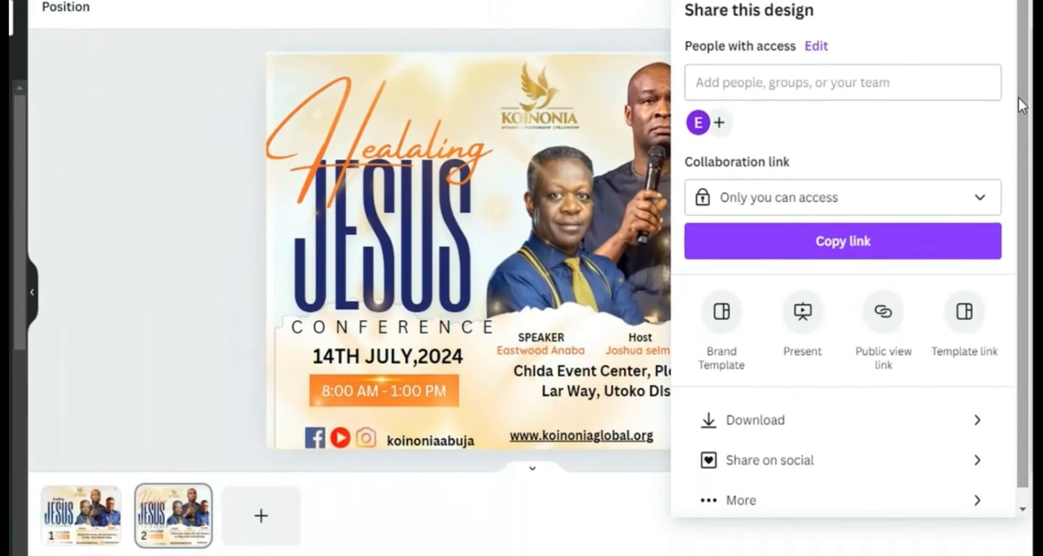
pyautogui.moveTo(1019, 98); pyautogui.dragTo(1020, 159)
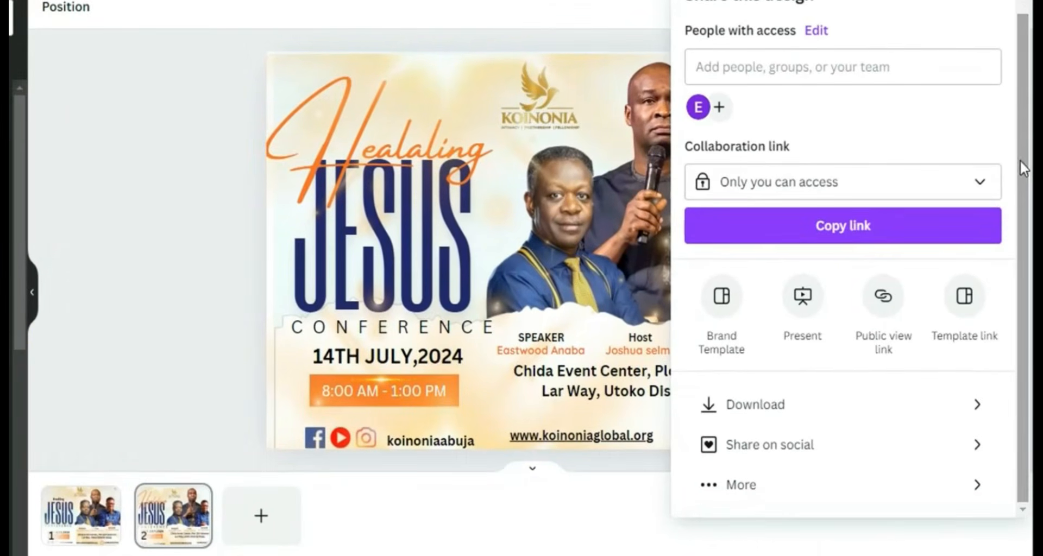
pyautogui.click(755, 412)
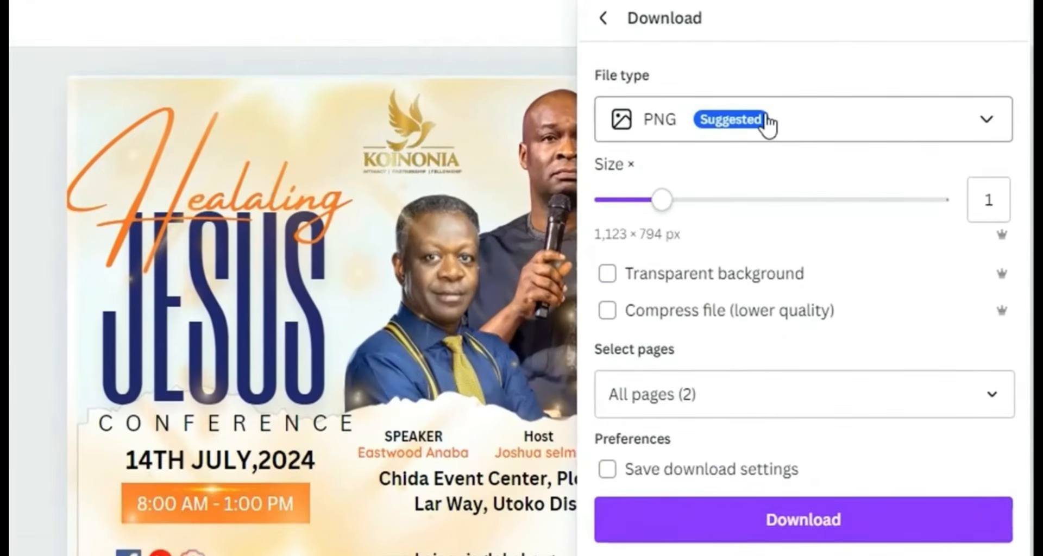
pyautogui.click(858, 87)
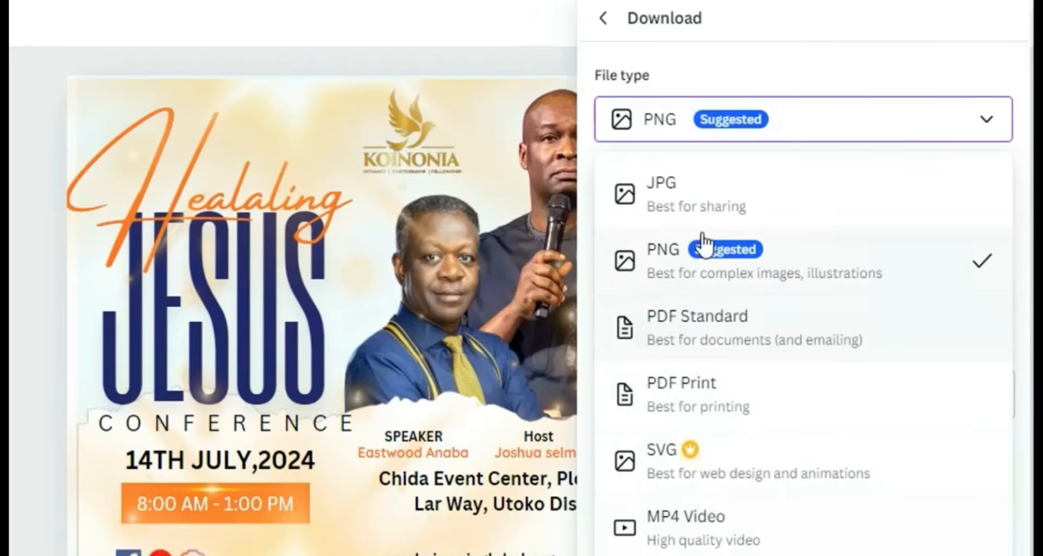
pyautogui.click(691, 207)
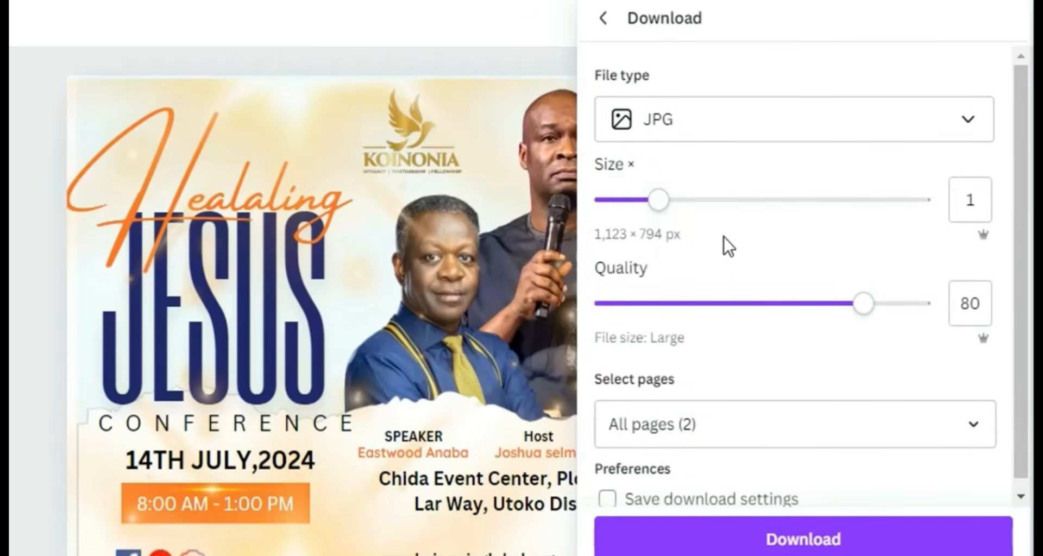
# - Set the JPG export size multiplier to 1.25 and its quality to 90
pyautogui.click(704, 201)
pyautogui.click(803, 209)
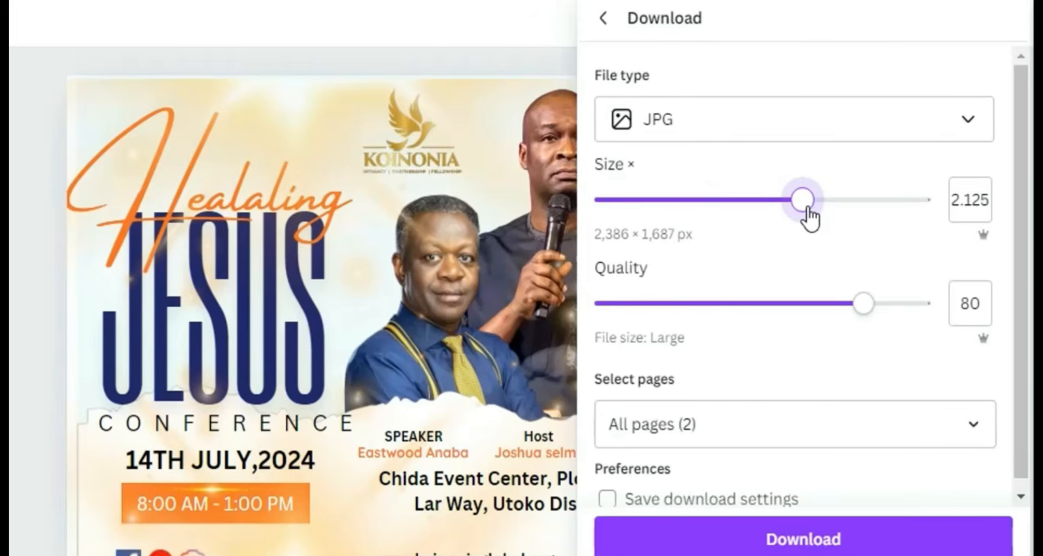
pyautogui.moveTo(767, 210); pyautogui.dragTo(692, 210)
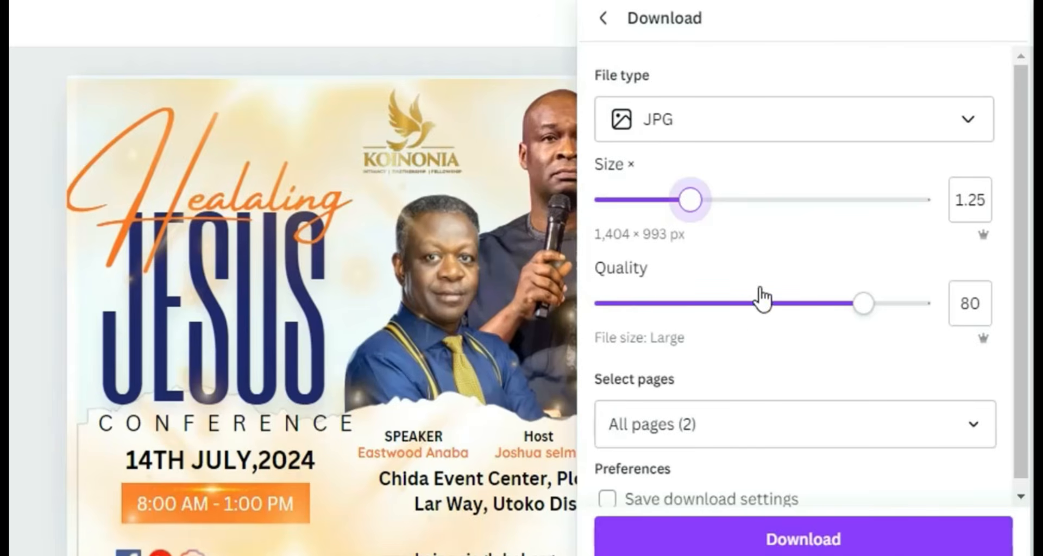
pyautogui.moveTo(869, 309); pyautogui.dragTo(883, 331)
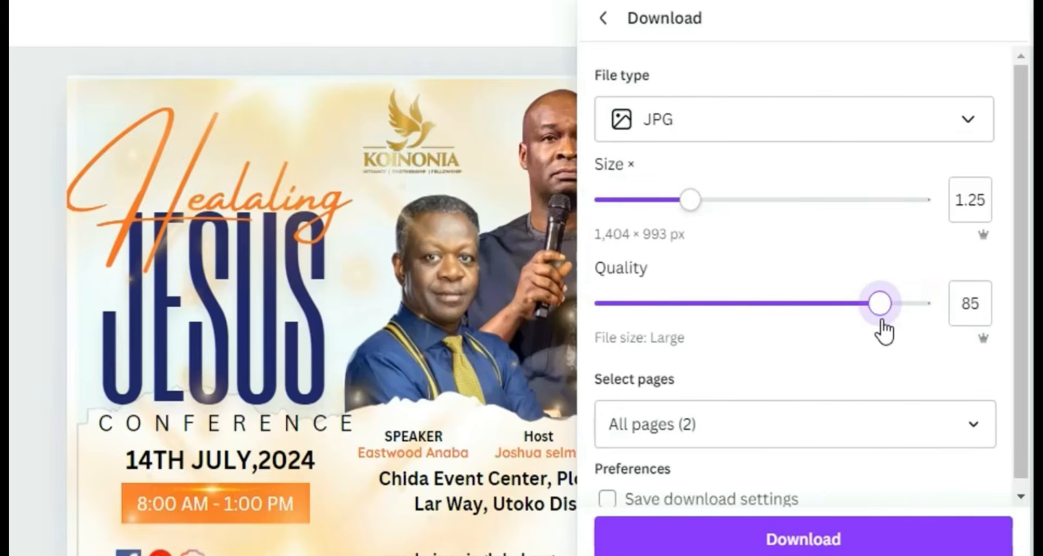
pyautogui.moveTo(883, 331); pyautogui.dragTo(901, 331)
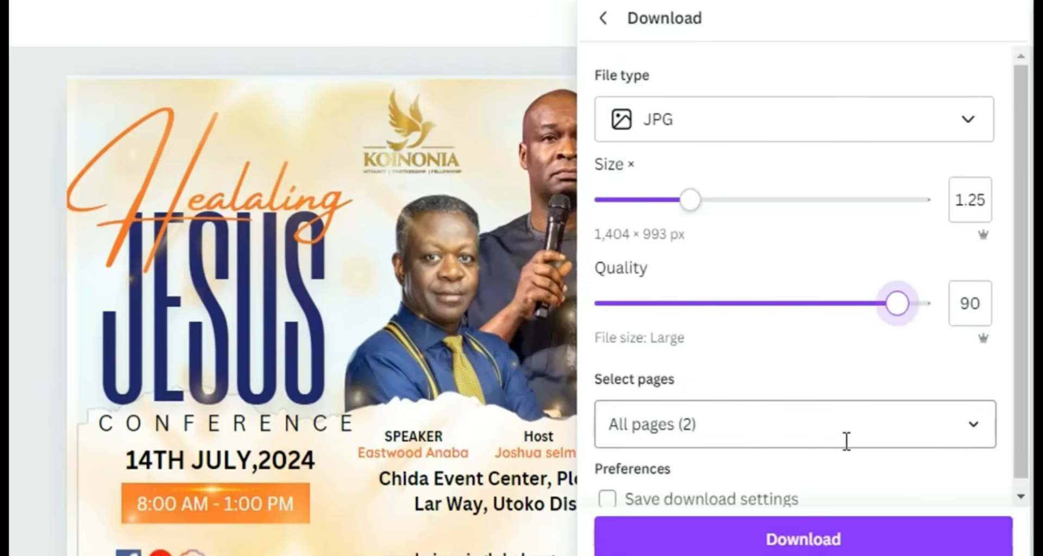
# - Limit the export to page 2 only and download the flyer
pyautogui.click(973, 430)
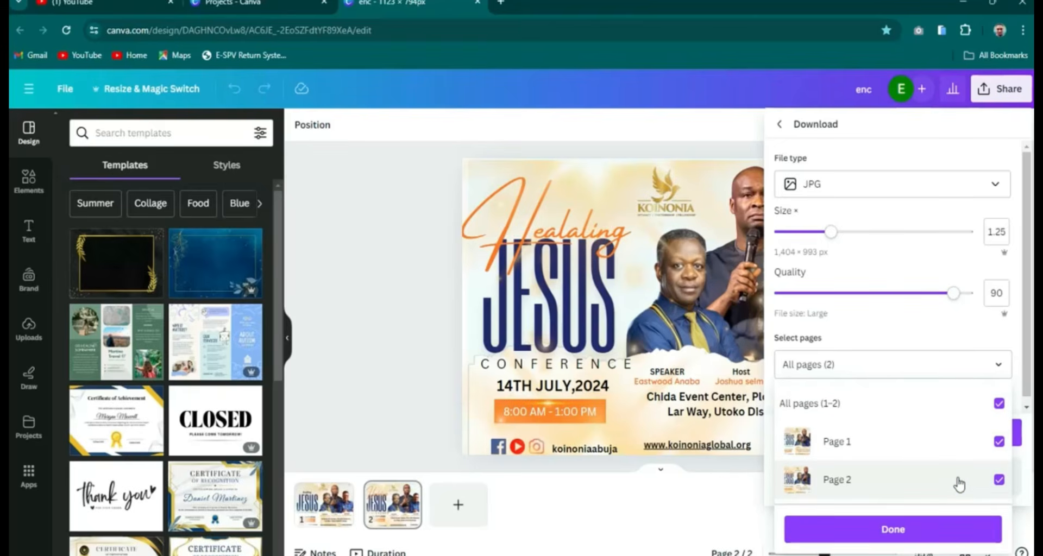
pyautogui.click(999, 442)
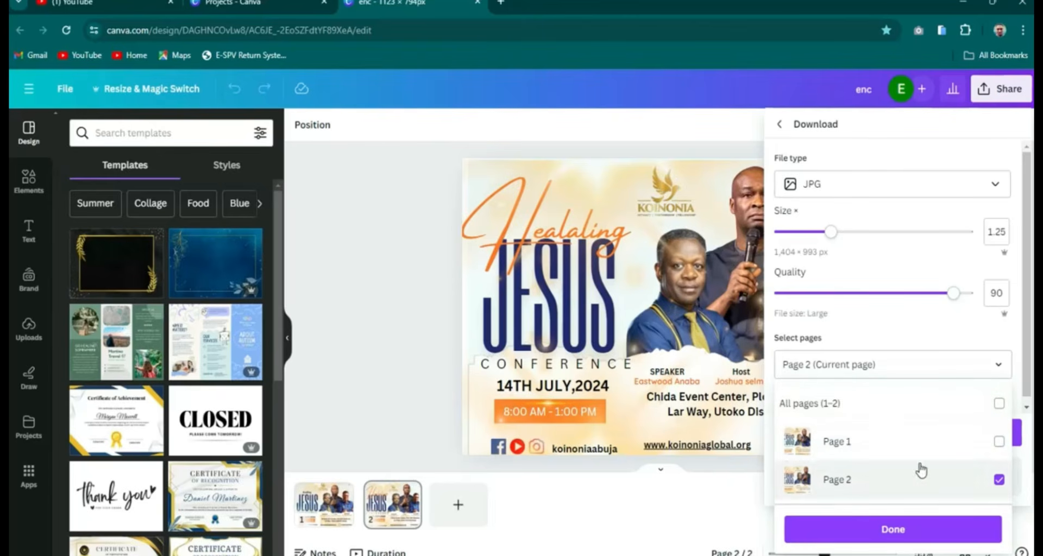
pyautogui.click(901, 522)
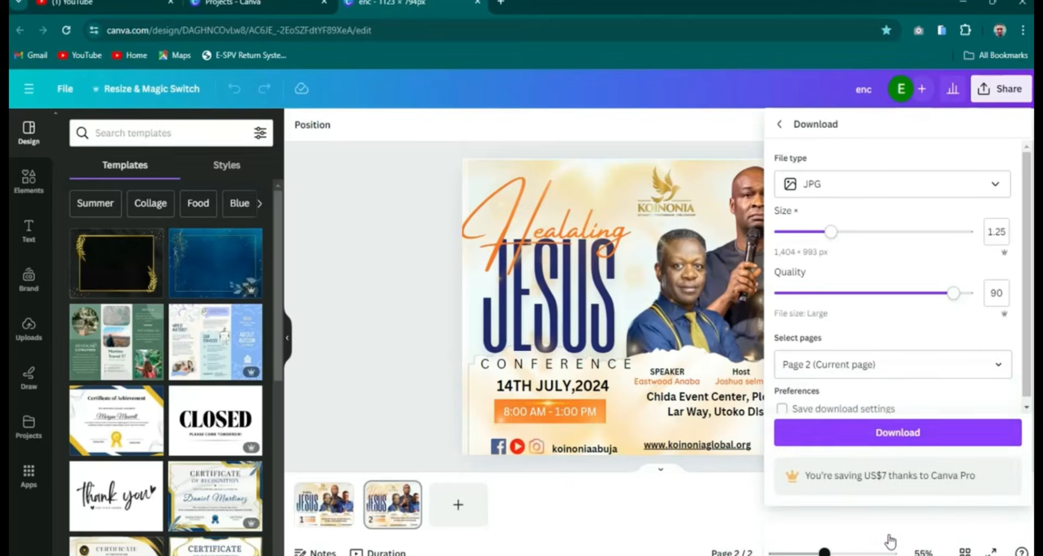
pyautogui.click(888, 437)
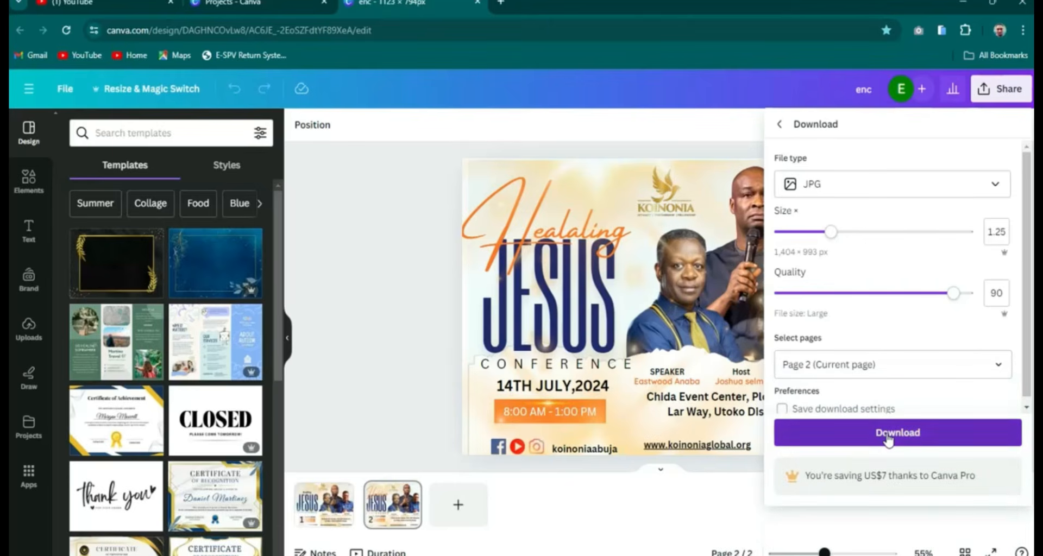